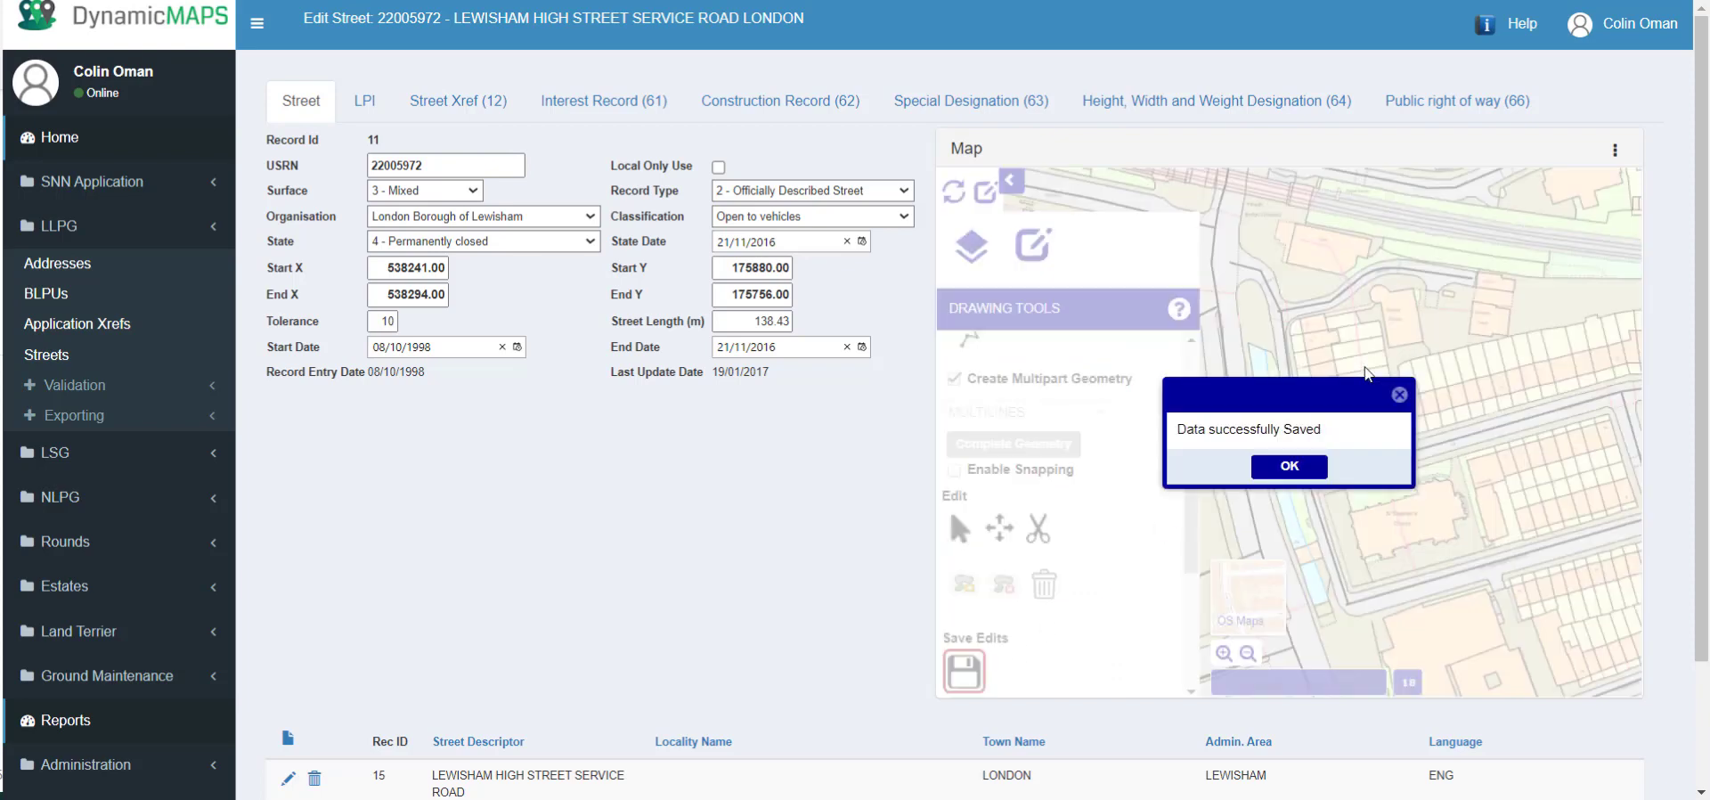
Step: Dismiss the save message and enable snapping with All Streets as the snapping layer
left_click(1302, 466)
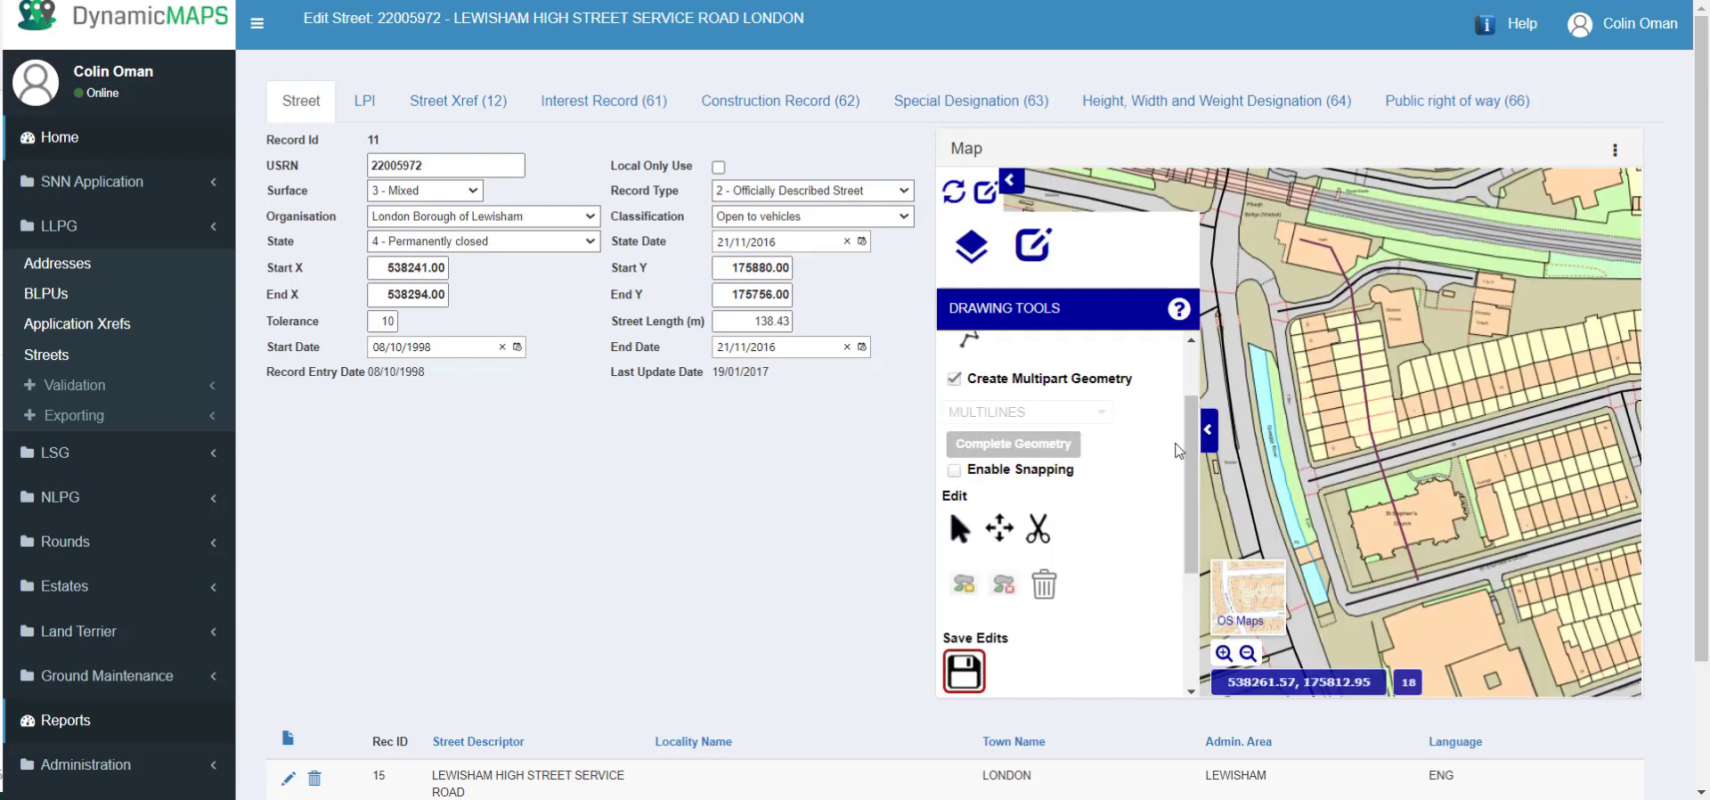
left_click(954, 470)
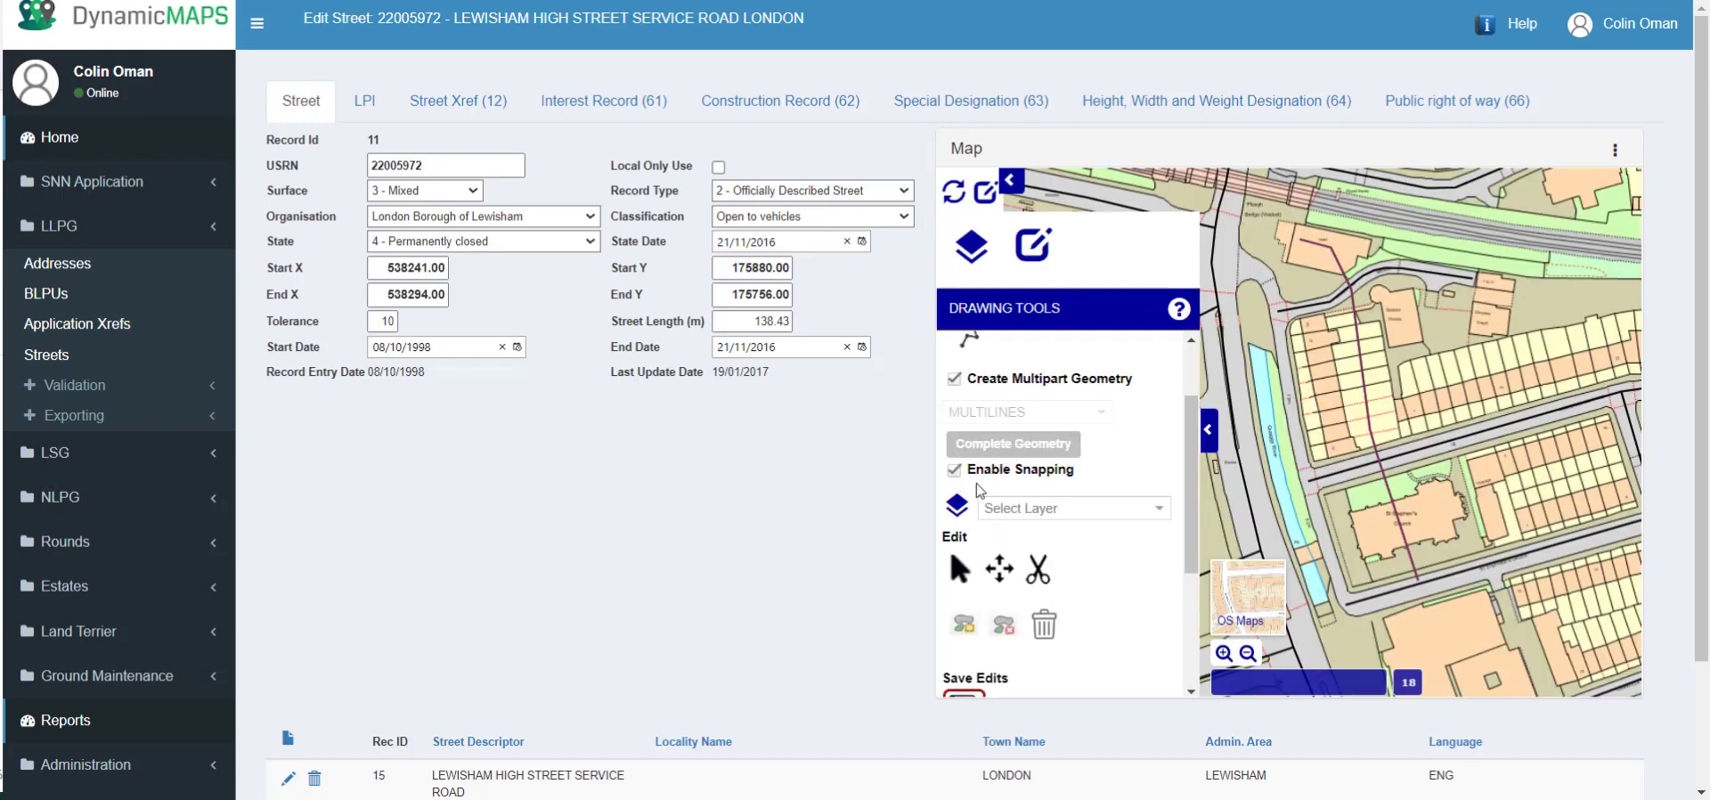
left_click(1158, 515)
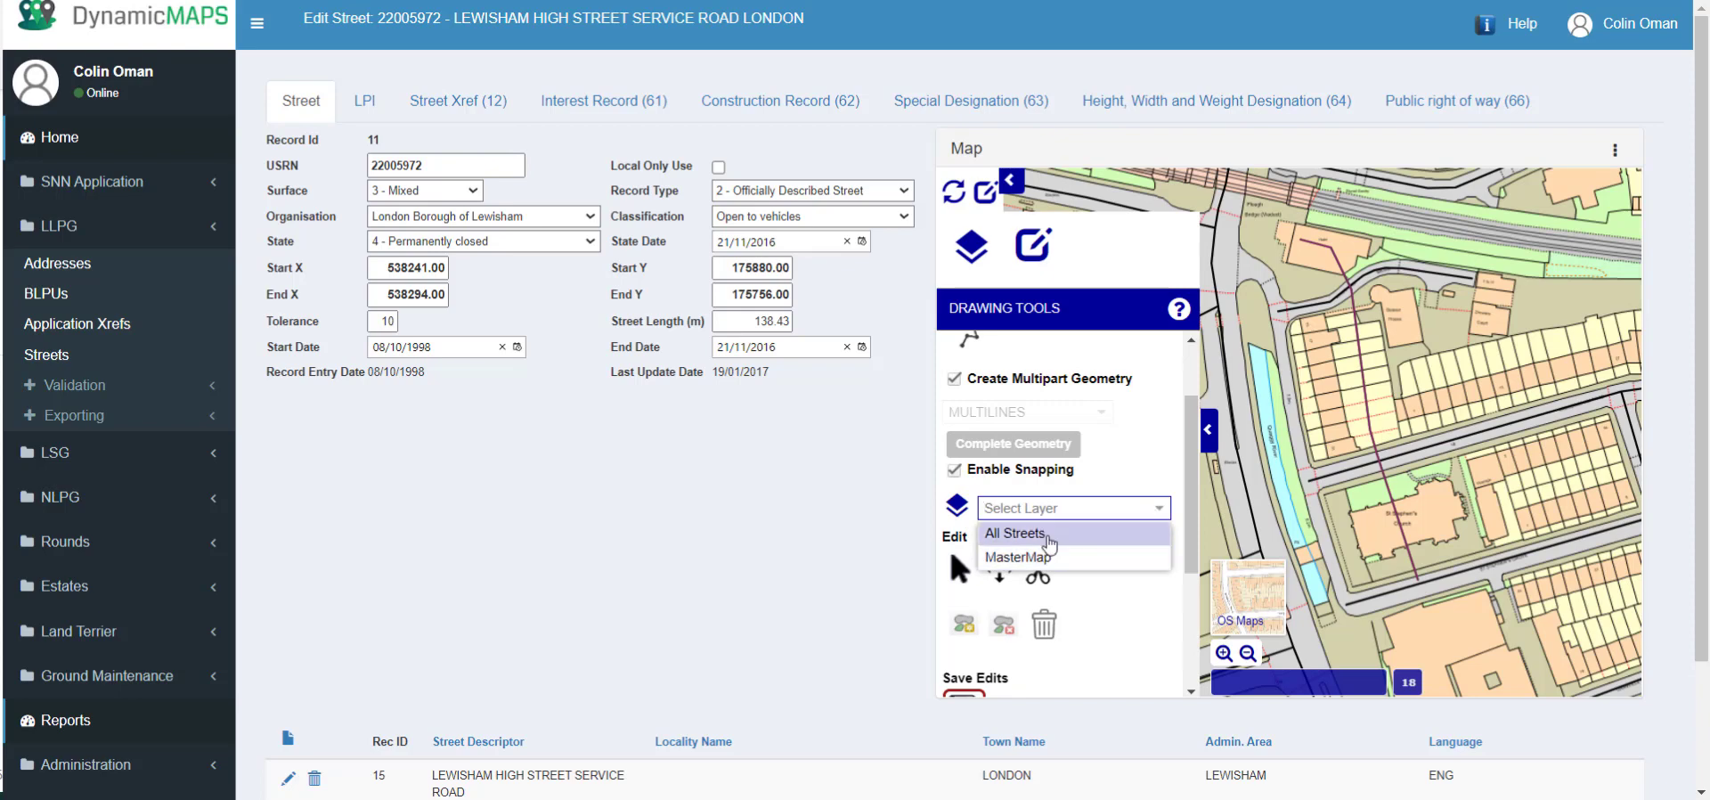
left_click(1049, 539)
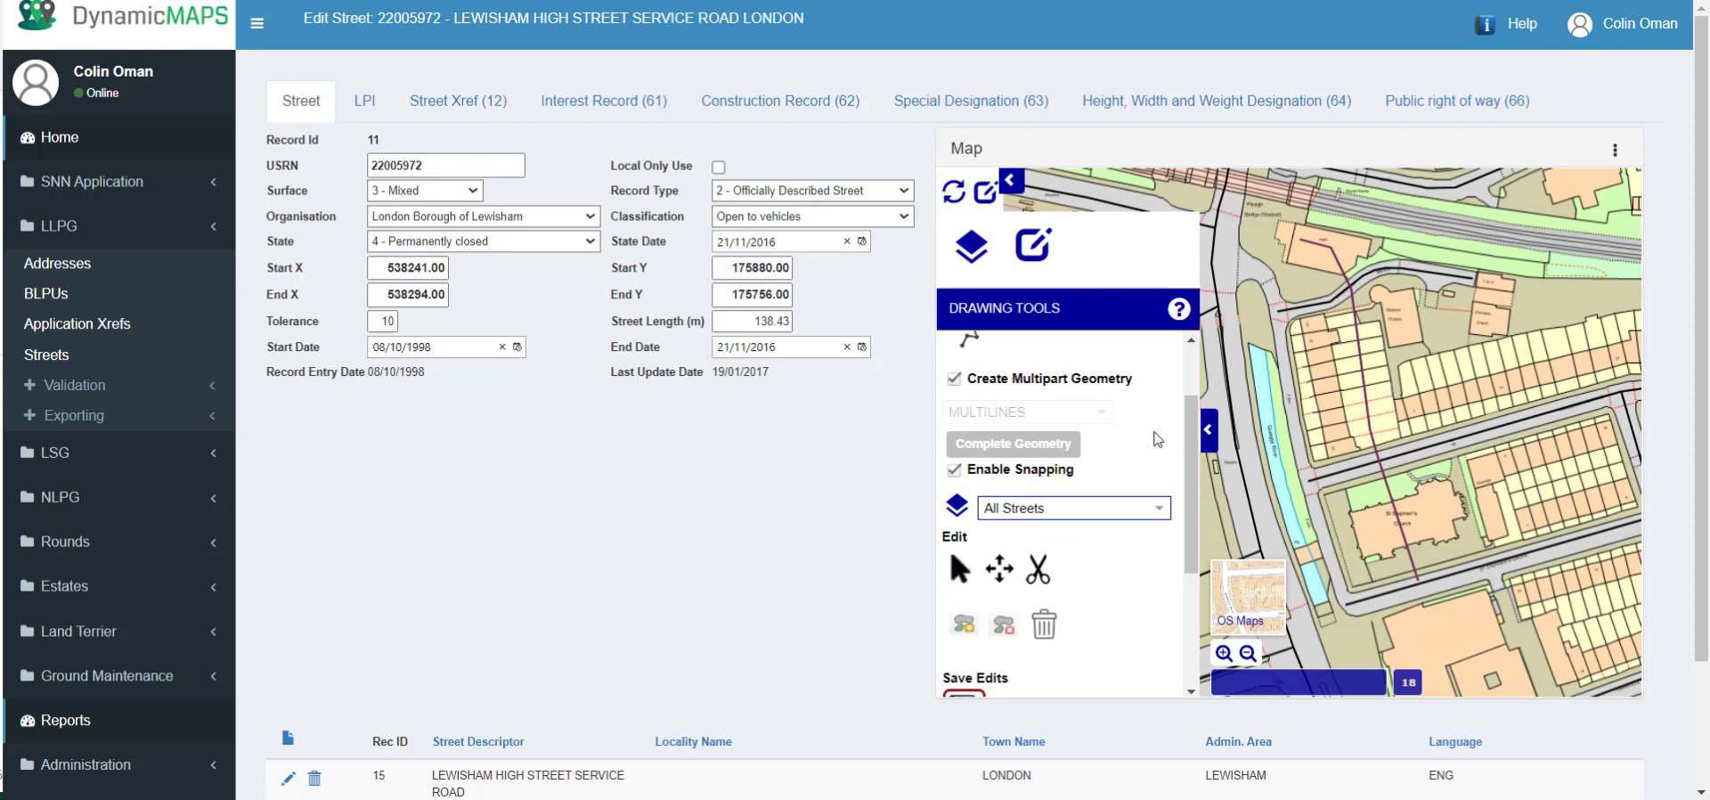
Step: Turn off multipart geometry creation for the Street Record drawing layer
left_click_drag(1191, 440, 1194, 379)
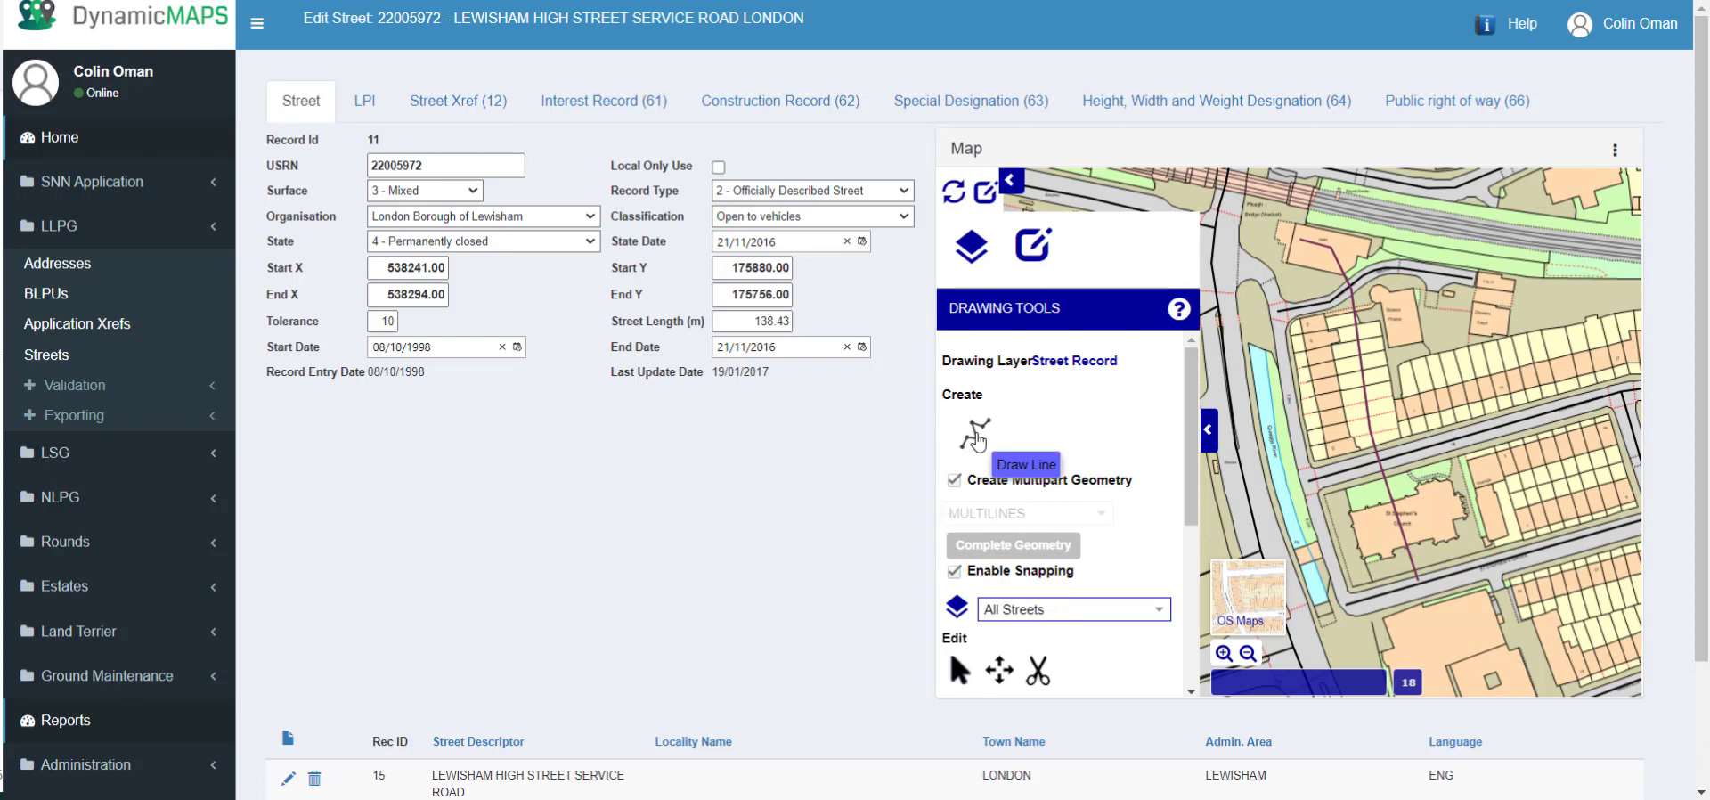
left_click(977, 437)
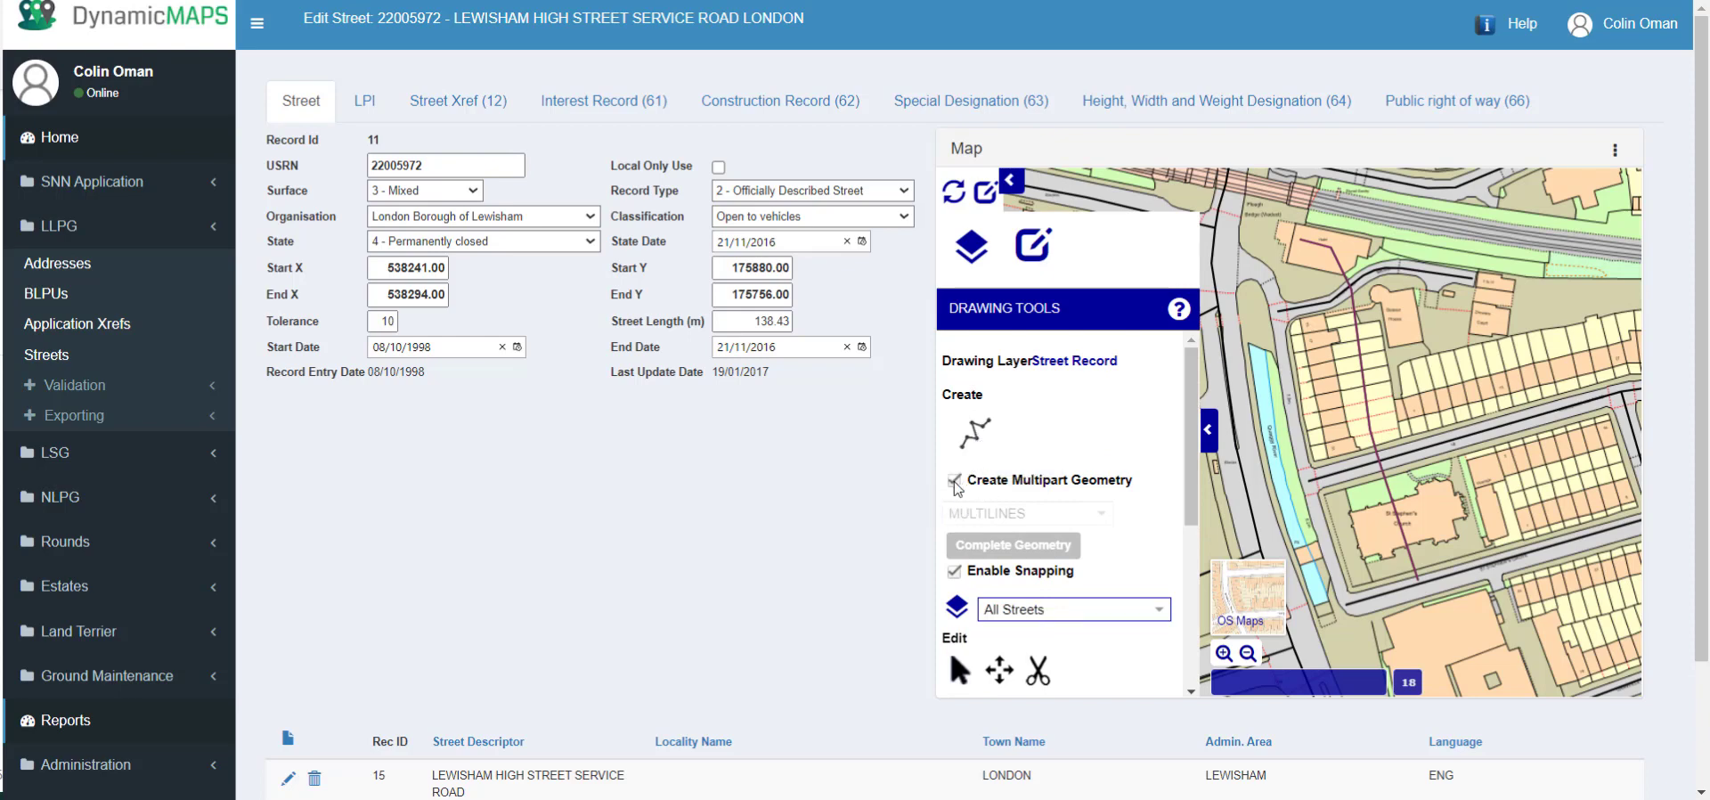
left_click(954, 479)
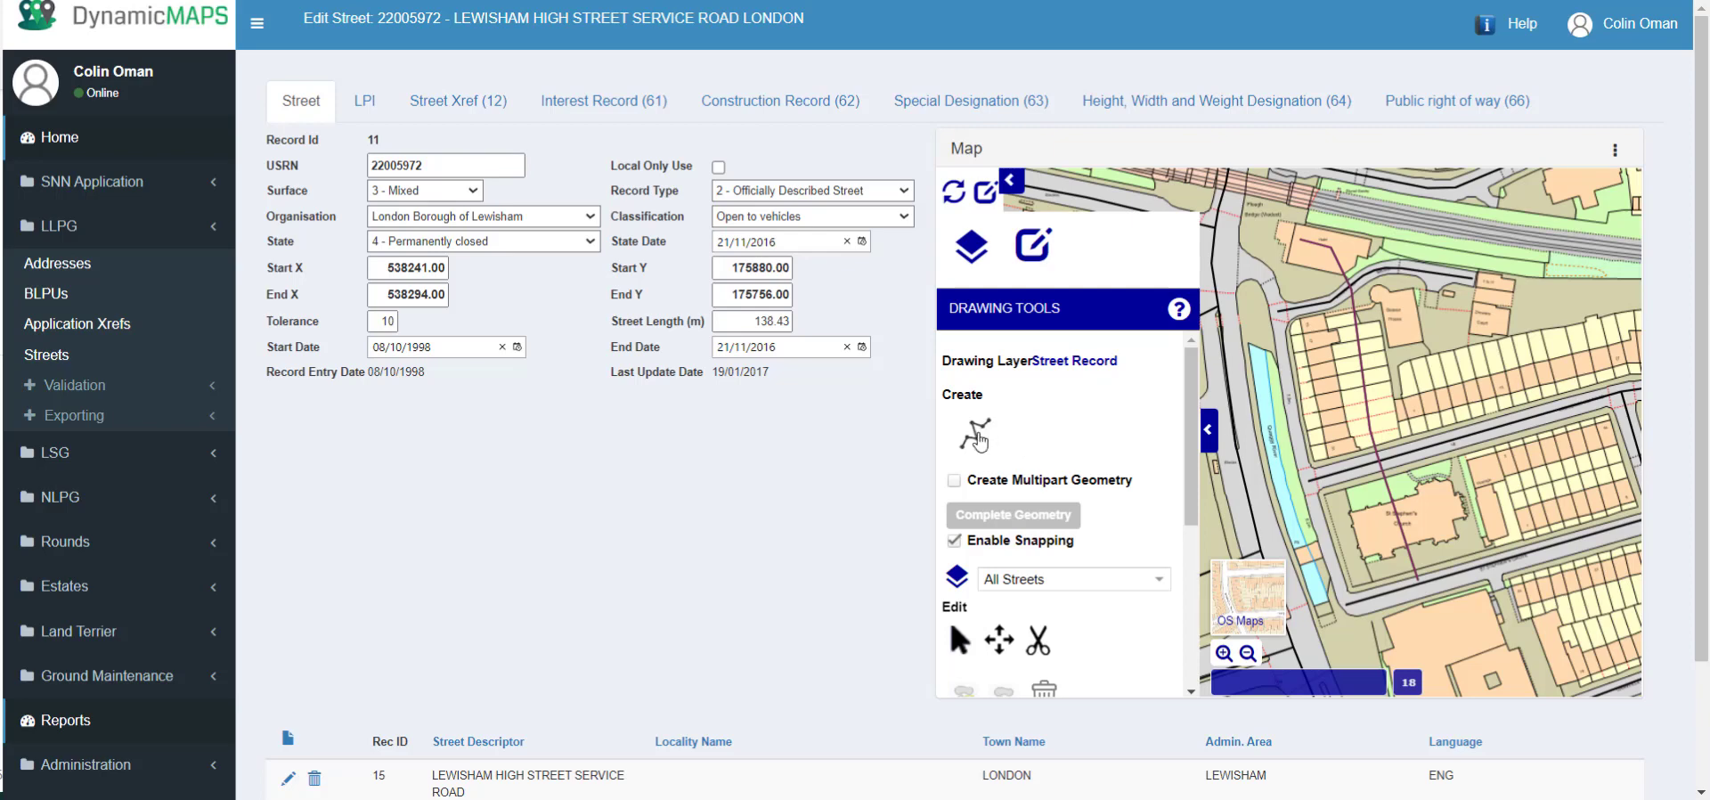
Step: Draw a single street line about 146 m long, following the road beside the river south to the corner below St Stephen's Church
left_click(977, 436)
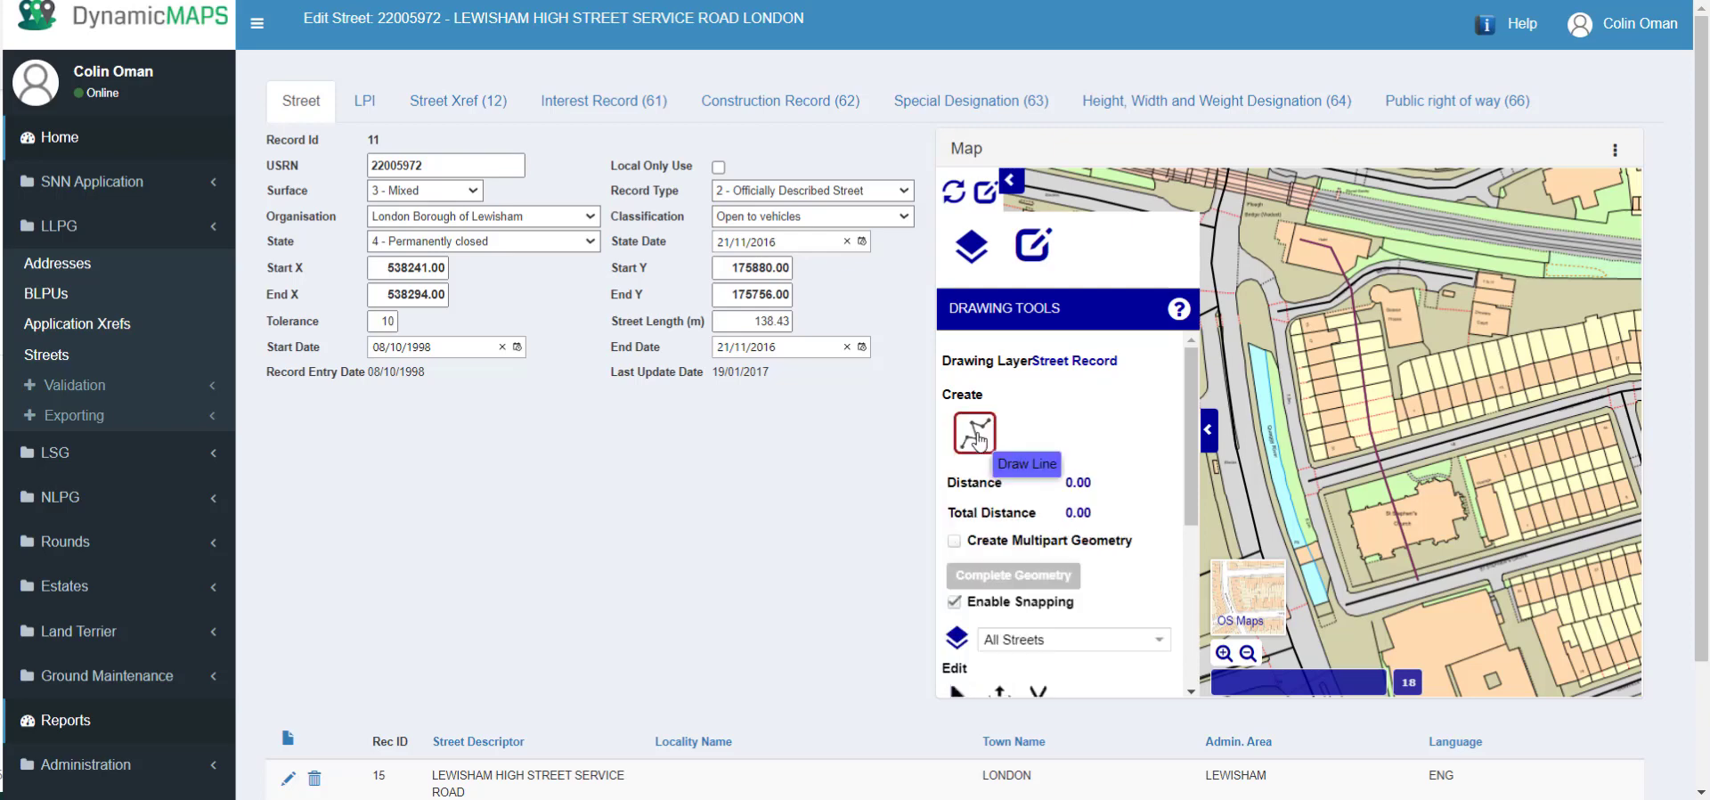
left_click(1223, 264)
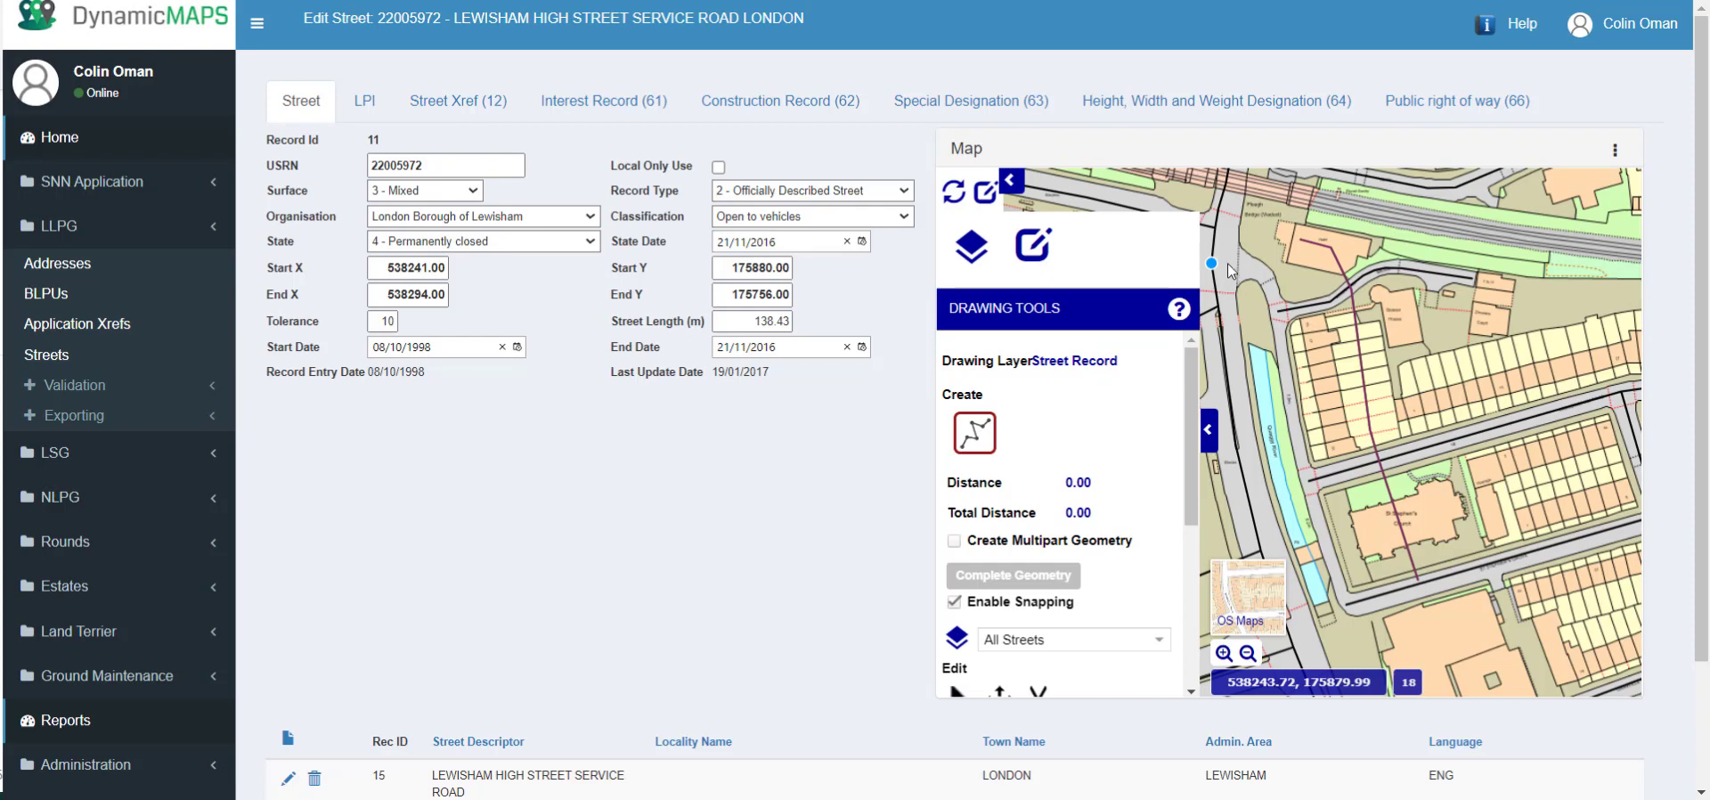
left_click(1246, 265)
left_click(1267, 275)
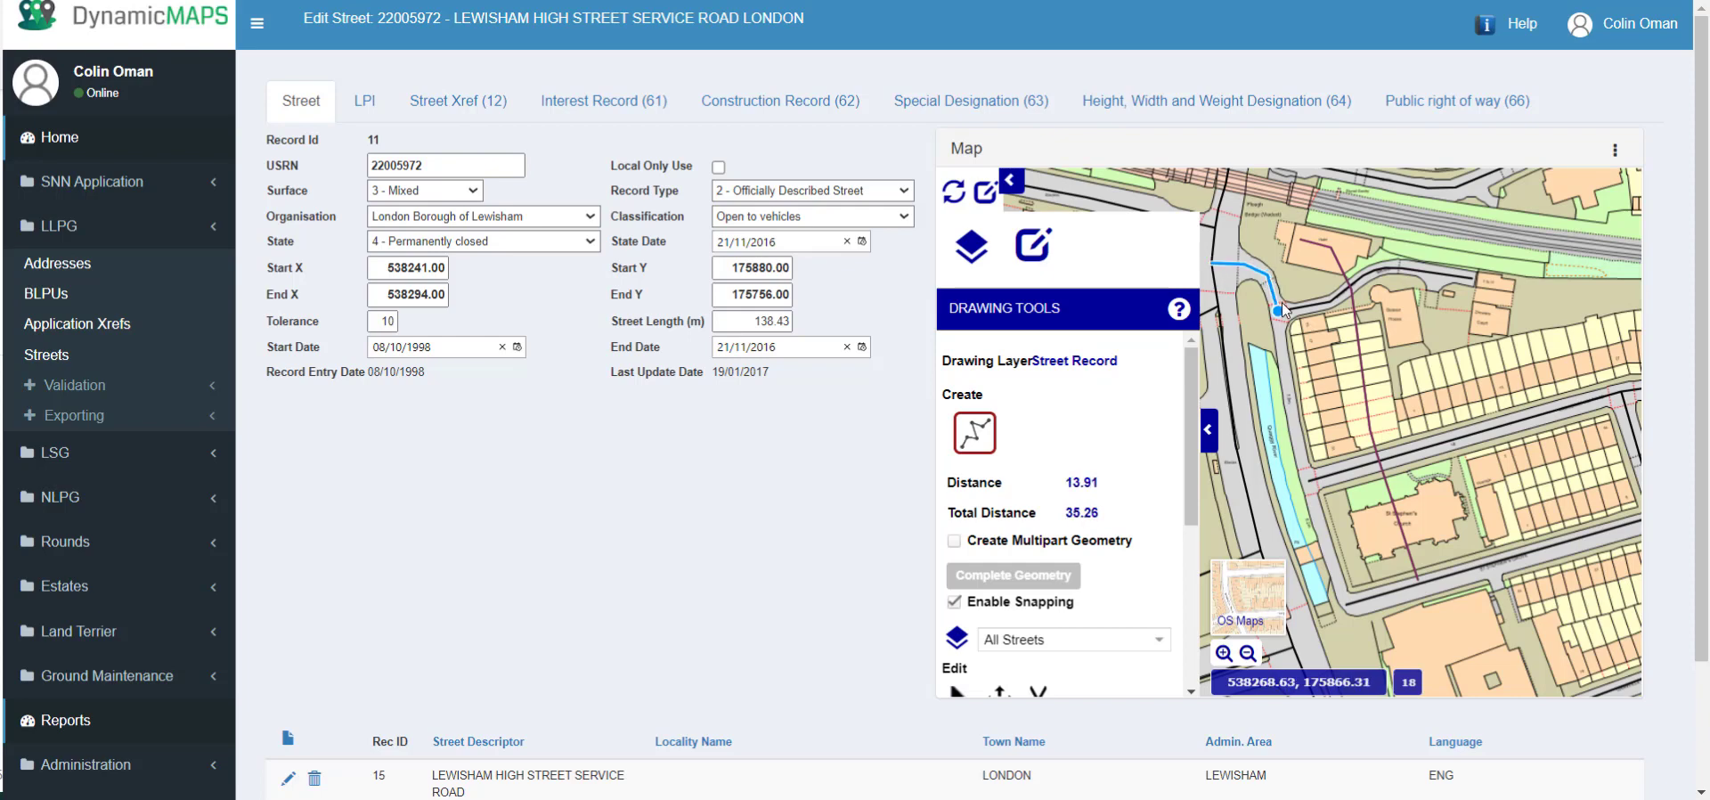
scroll(1274, 303, "up", 1)
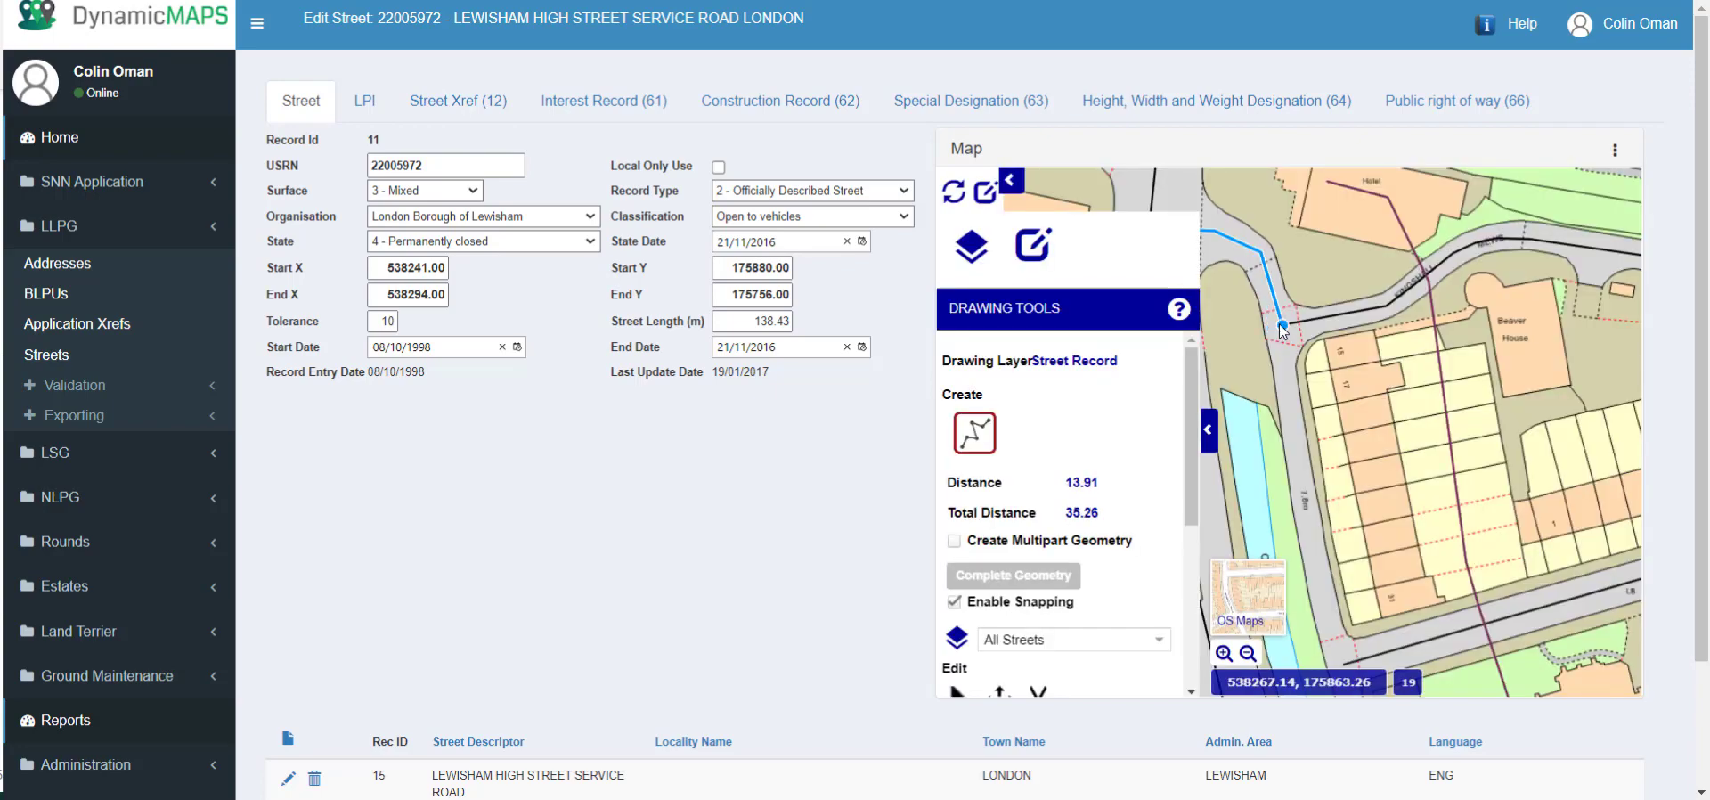
left_click(1280, 326)
left_click(1298, 471)
left_click_drag(1317, 591, 1256, 307)
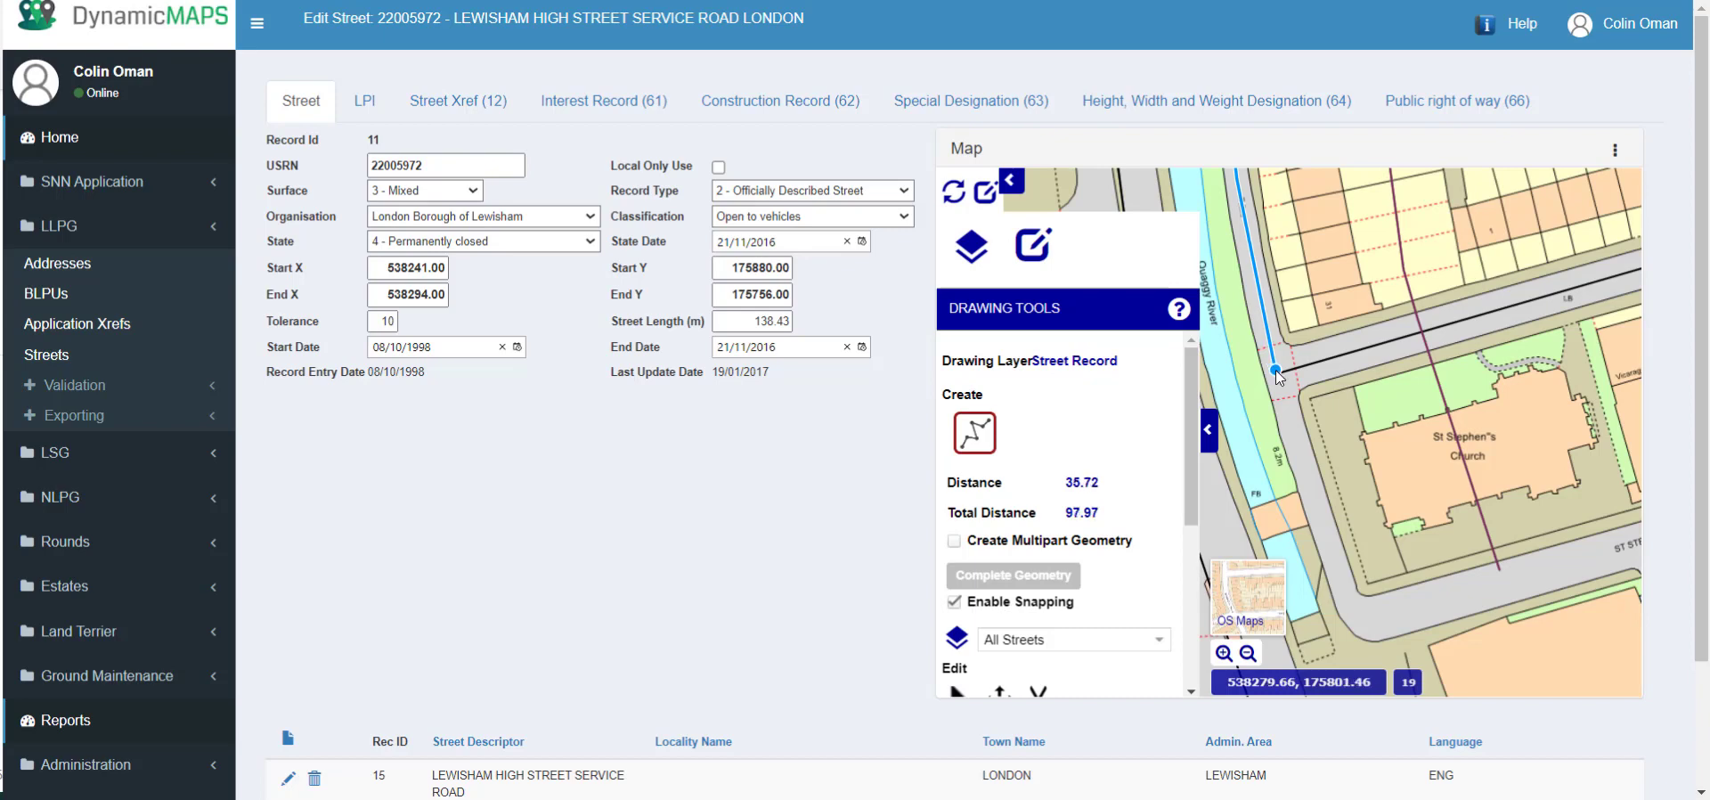
left_click(1283, 374)
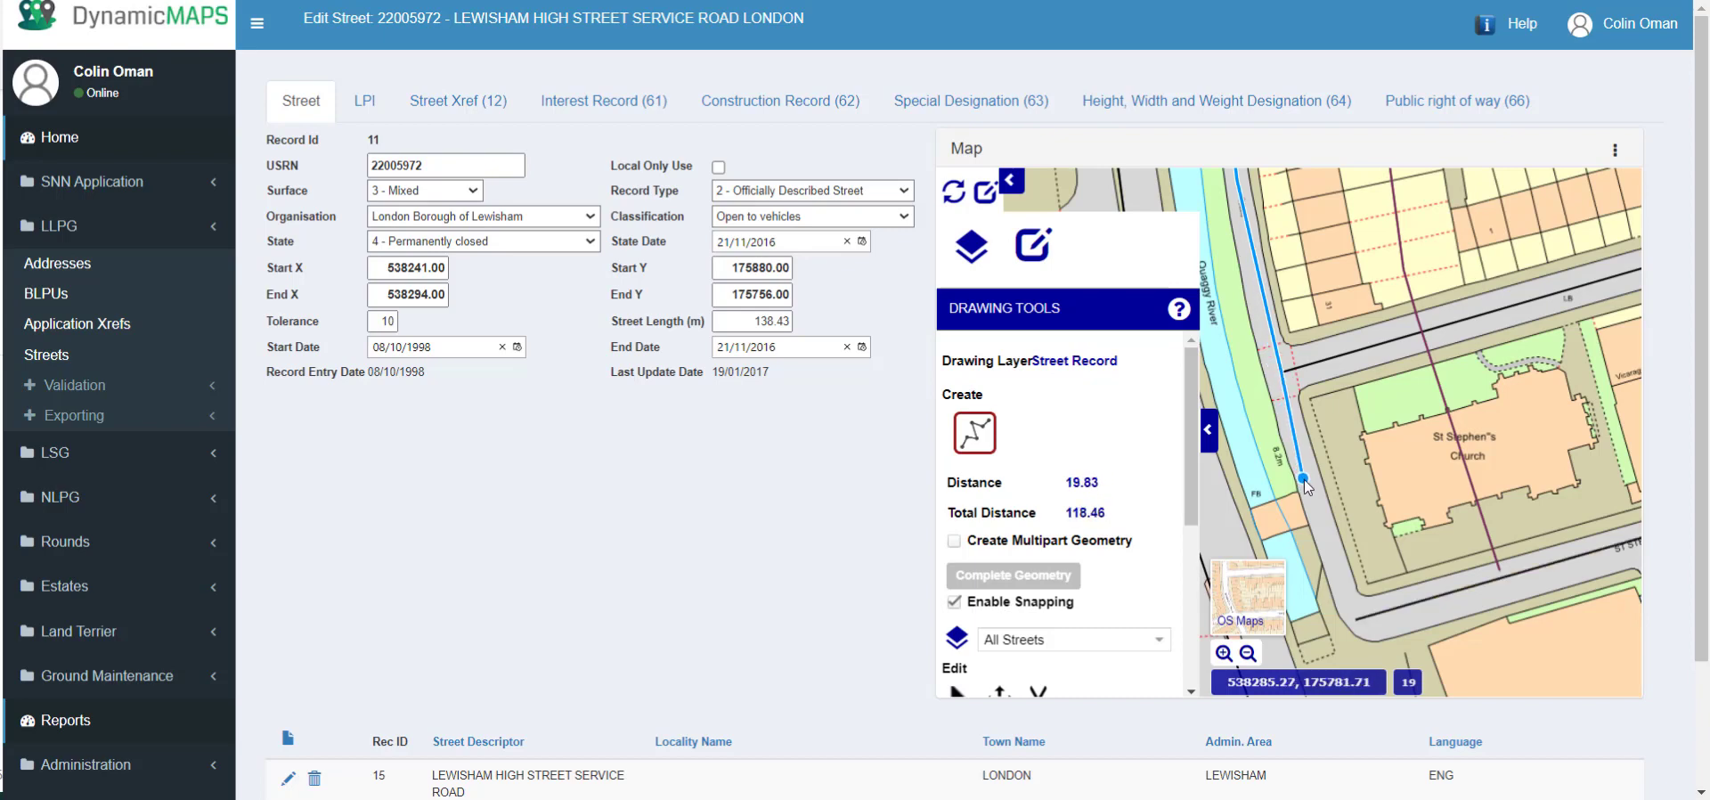
left_click(1308, 484)
double_click(1352, 614)
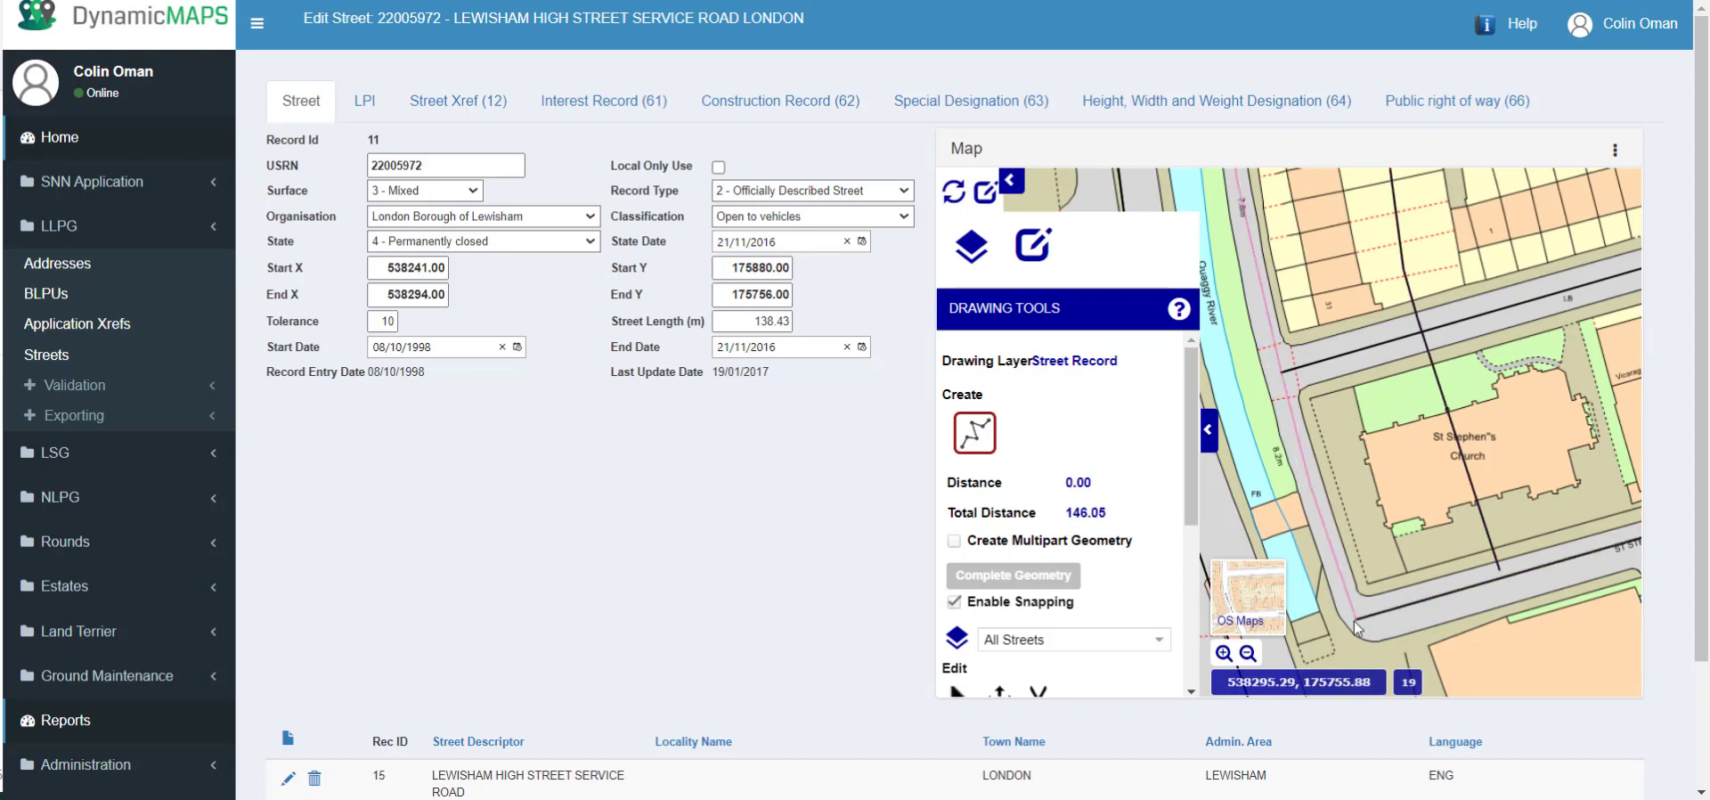
Step: Save the newly drawn single street line and dismiss the confirmation message
left_click_drag(1188, 466, 1188, 593)
left_click(964, 586)
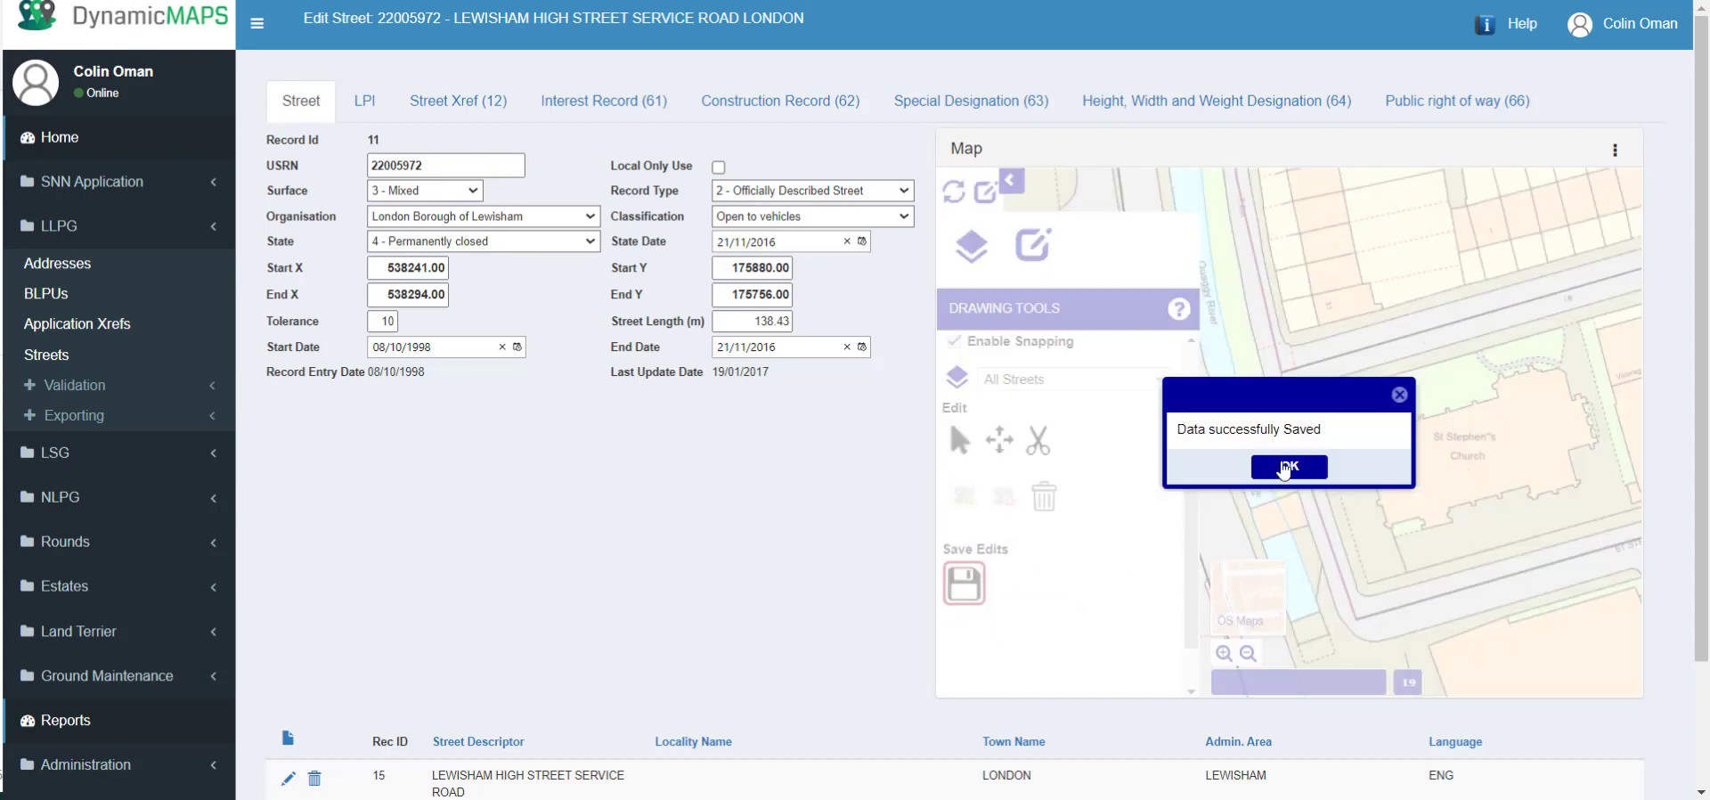
left_click(1283, 467)
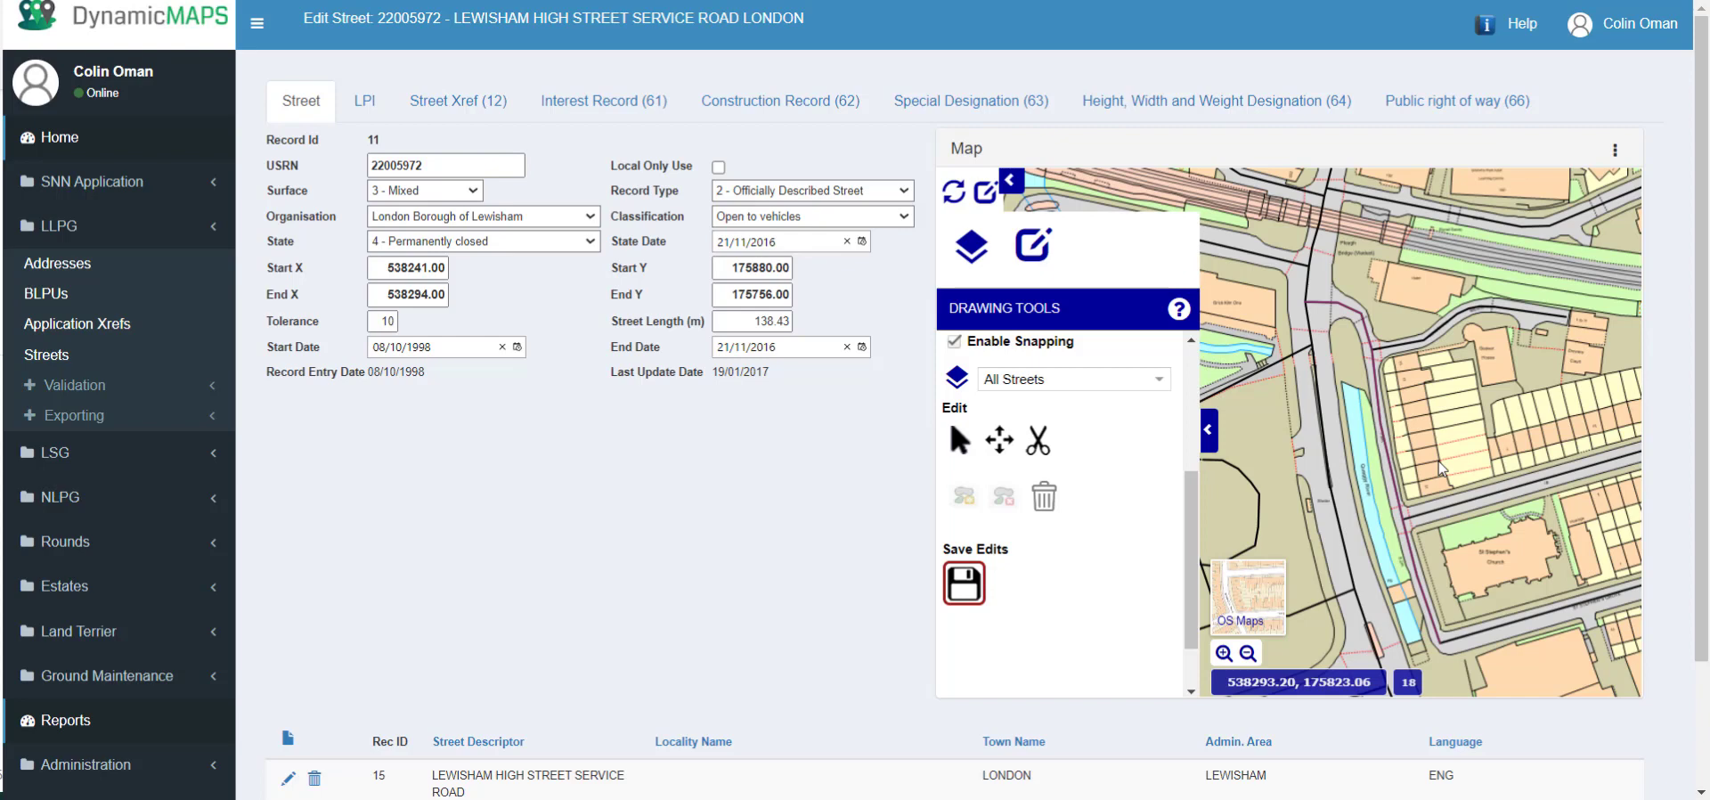
Step: Move the whole street line northeast across the row of houses, and save the edit
scroll(949, 467, "up", 3)
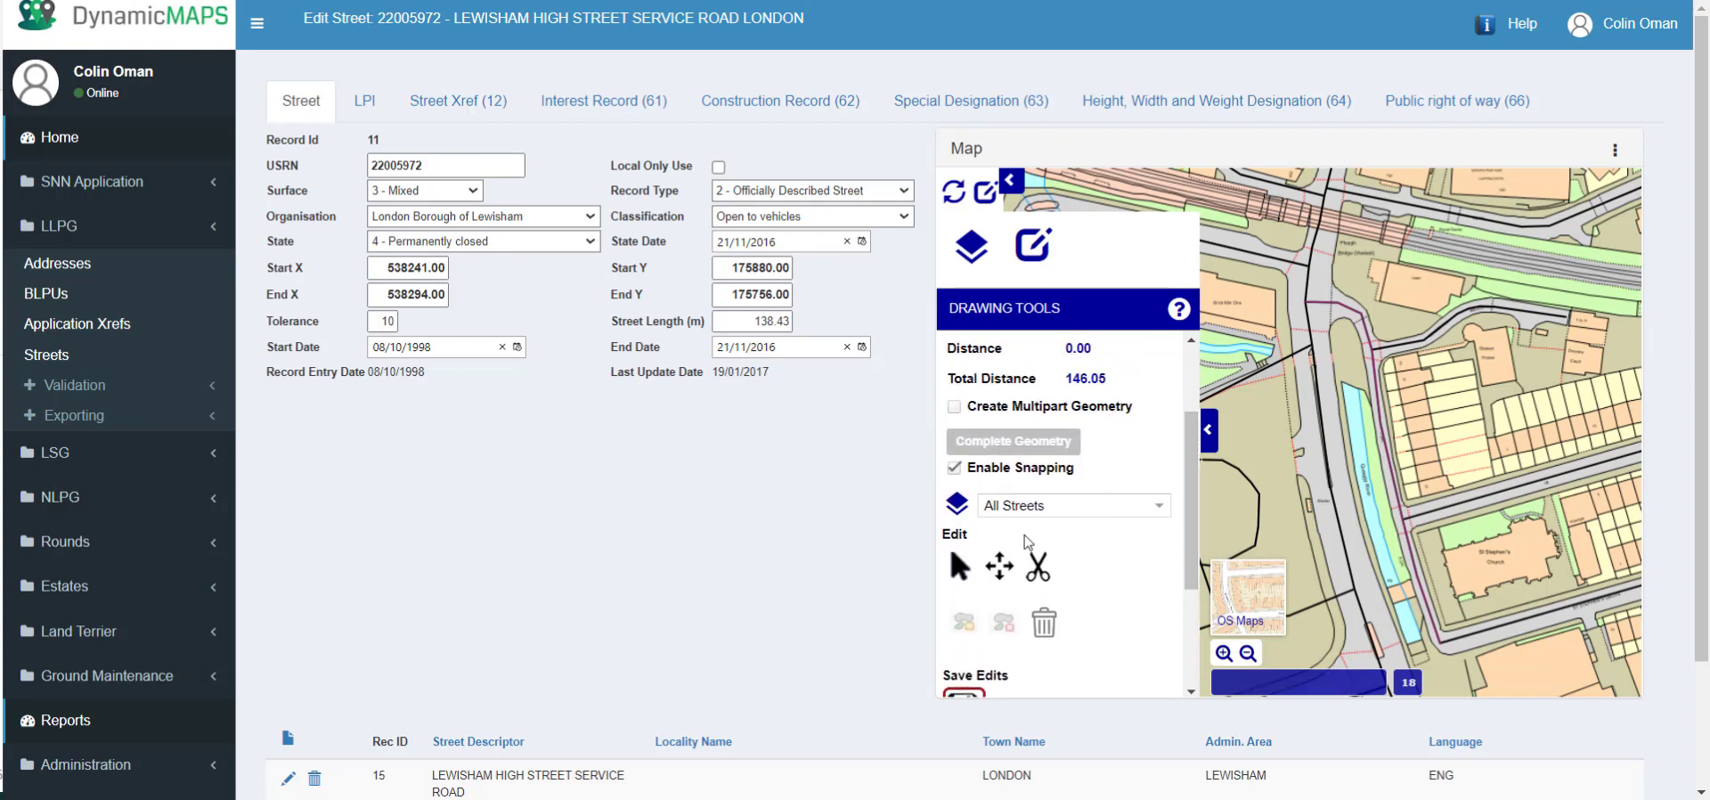
left_click(1000, 567)
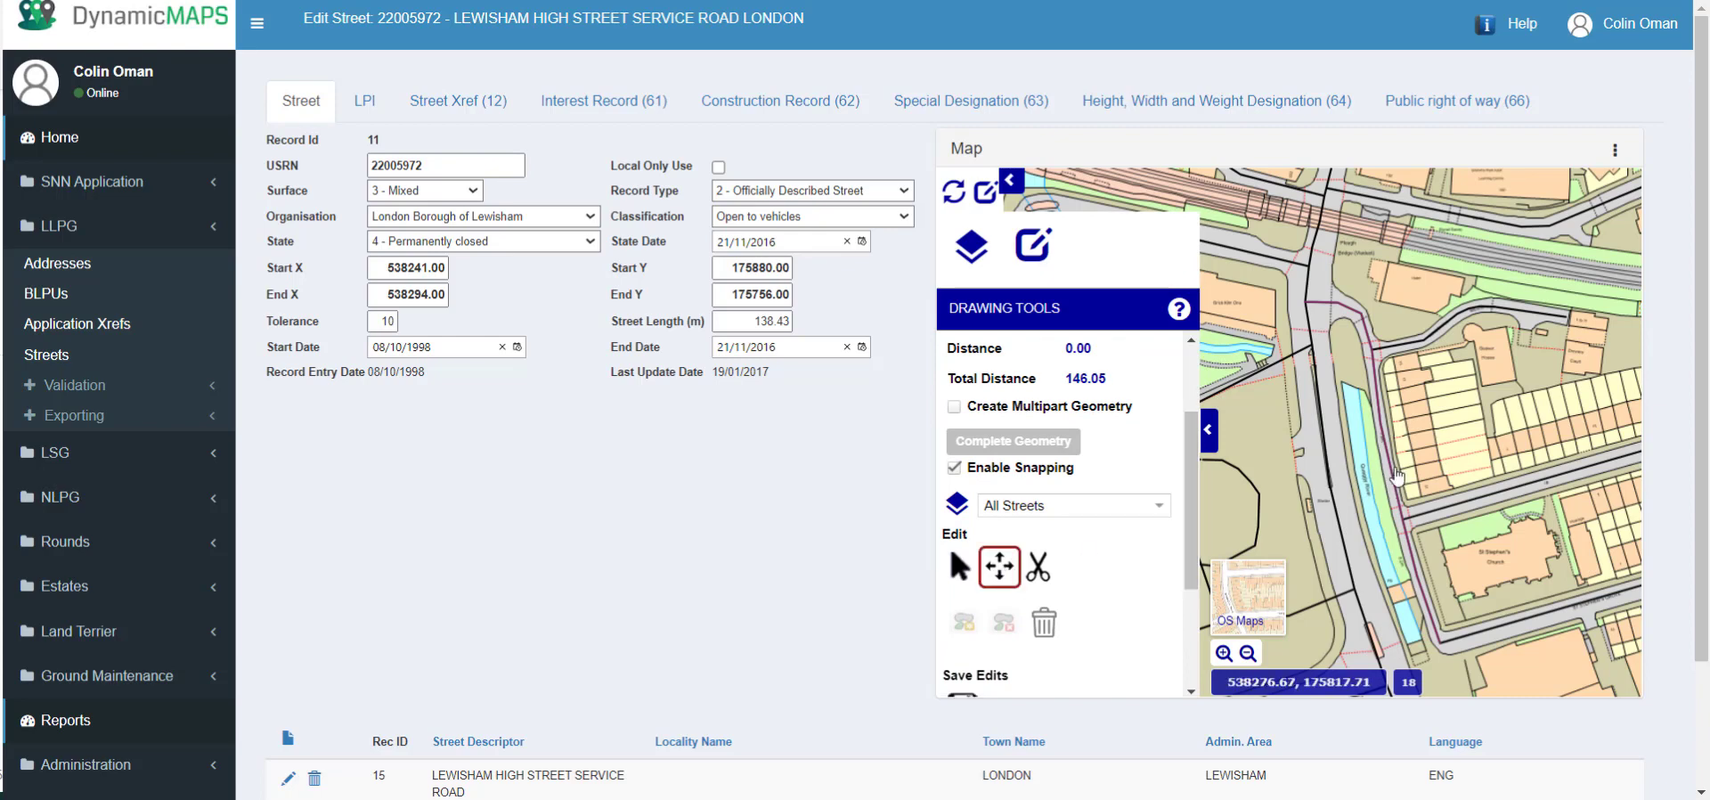
left_click_drag(1396, 477, 1466, 434)
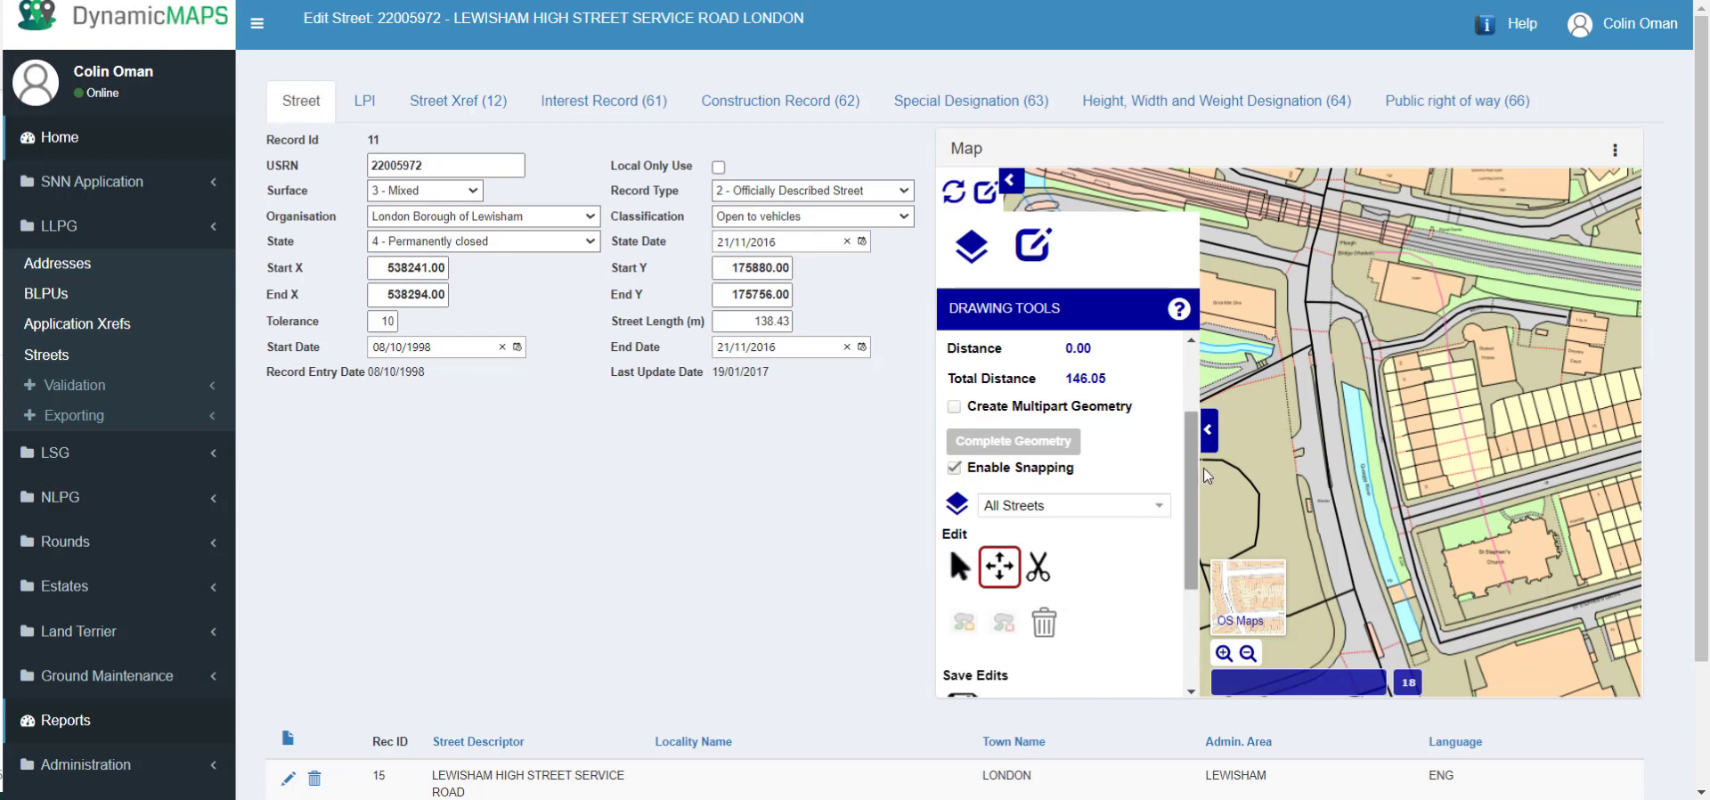
scroll(1191, 467, "down", 2)
left_click(964, 555)
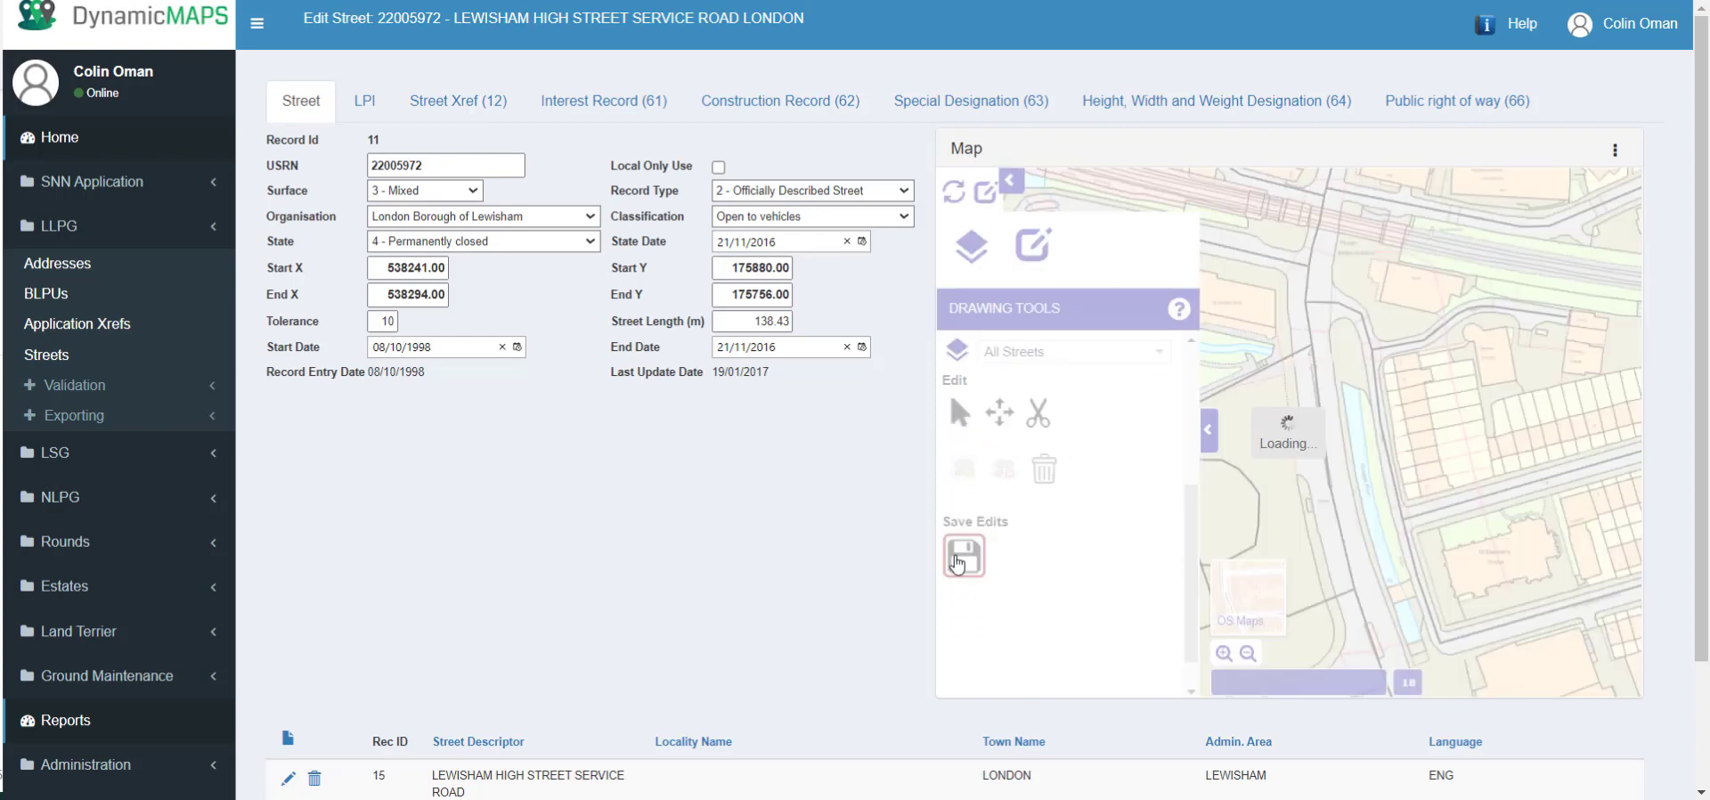
left_click(1289, 465)
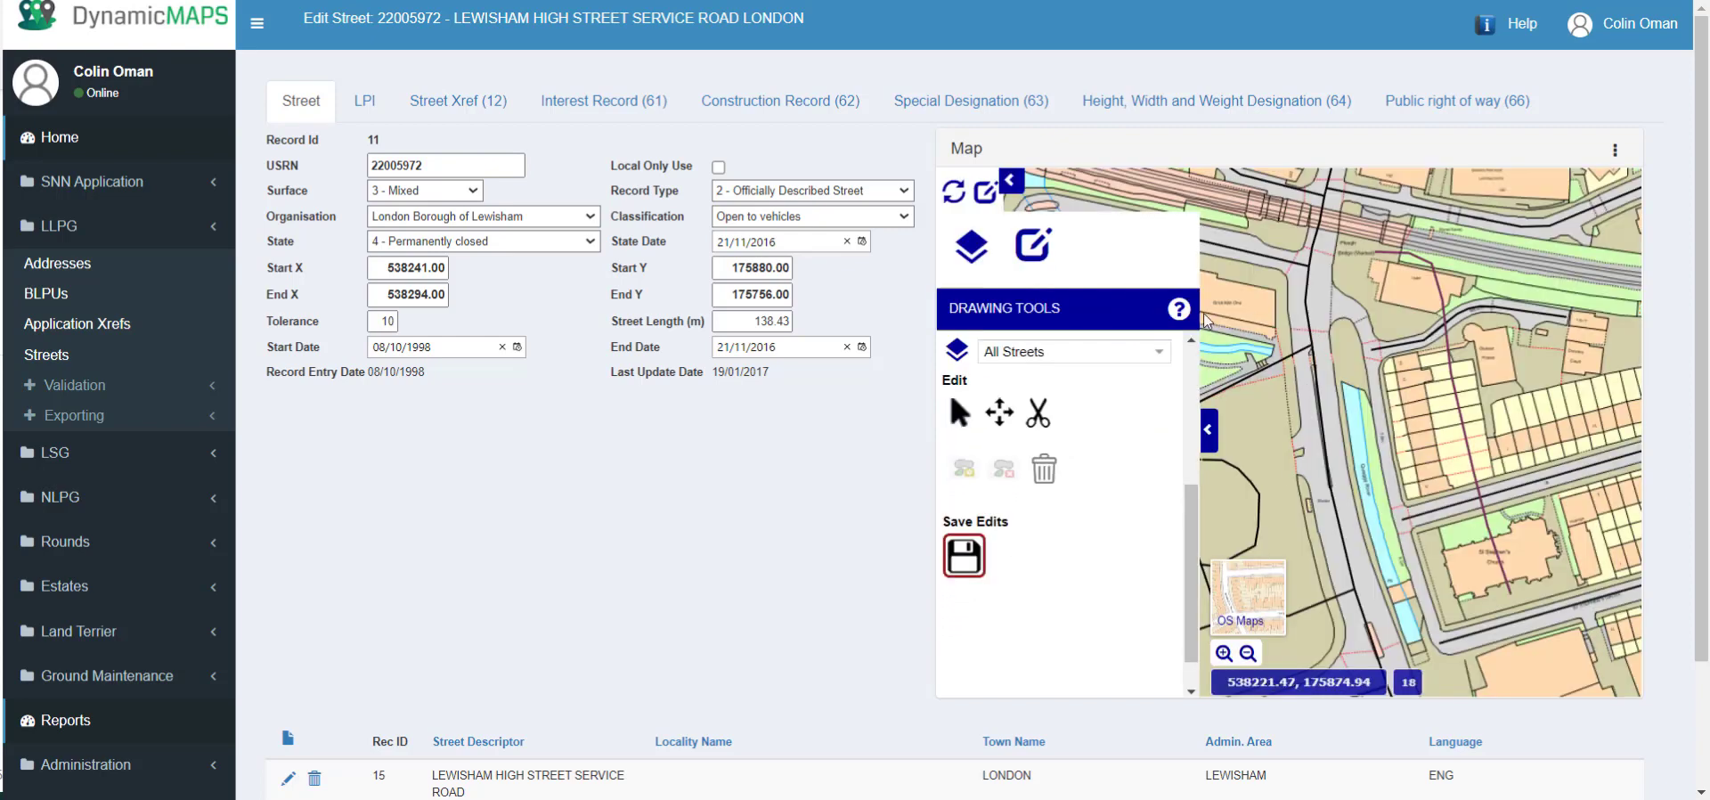
Step: Turn on multipart geometry creation and draw a first line part about 35 m long, from the main road around the curve to the side-road junction
left_click_drag(1183, 525, 1192, 392)
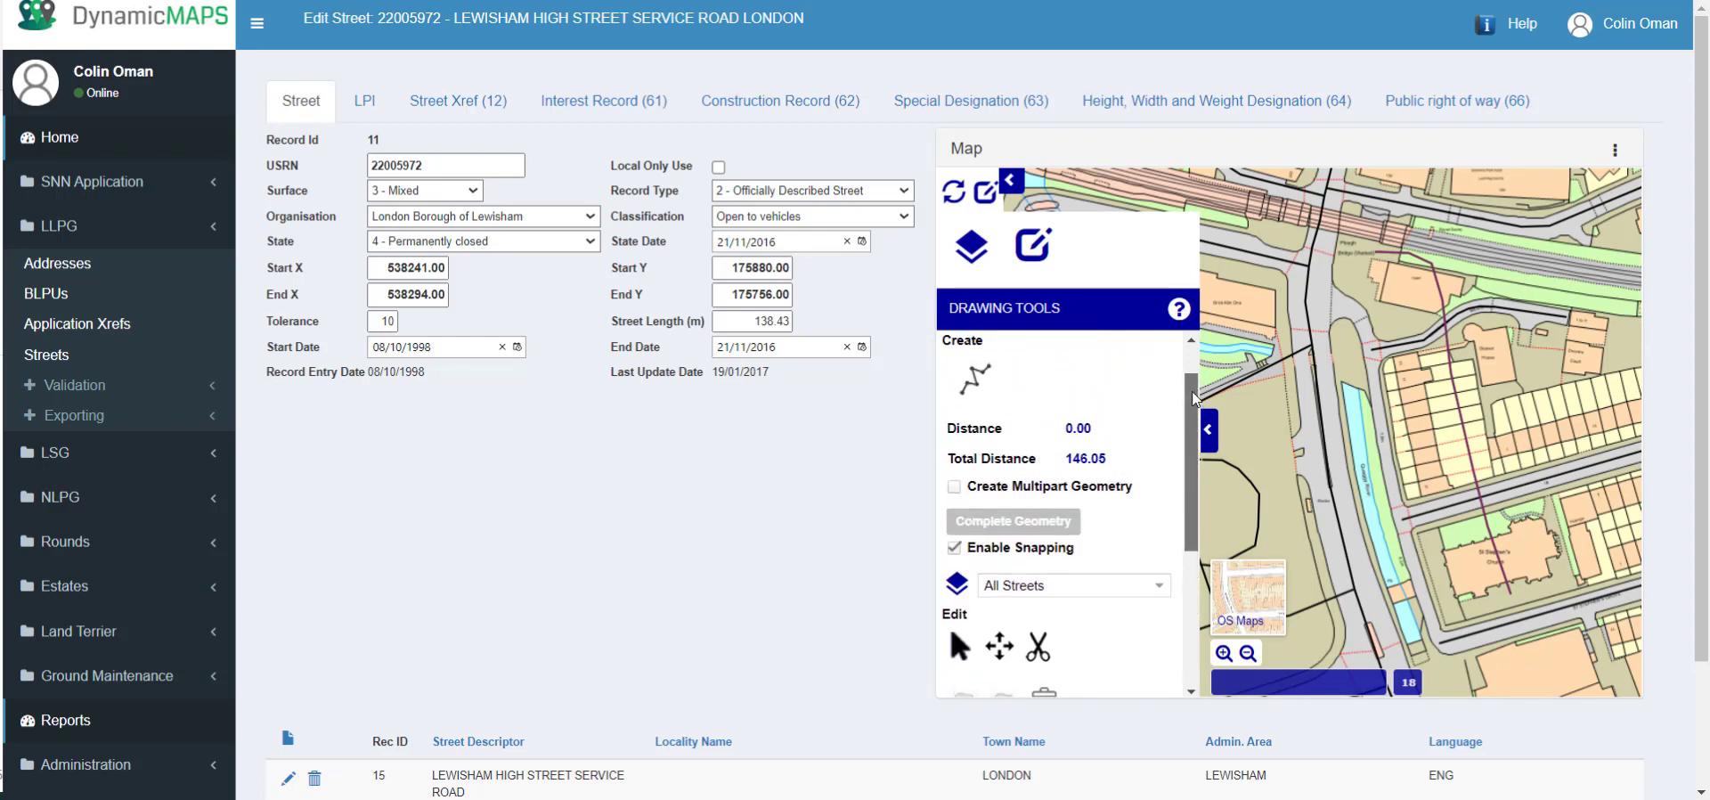
left_click(956, 487)
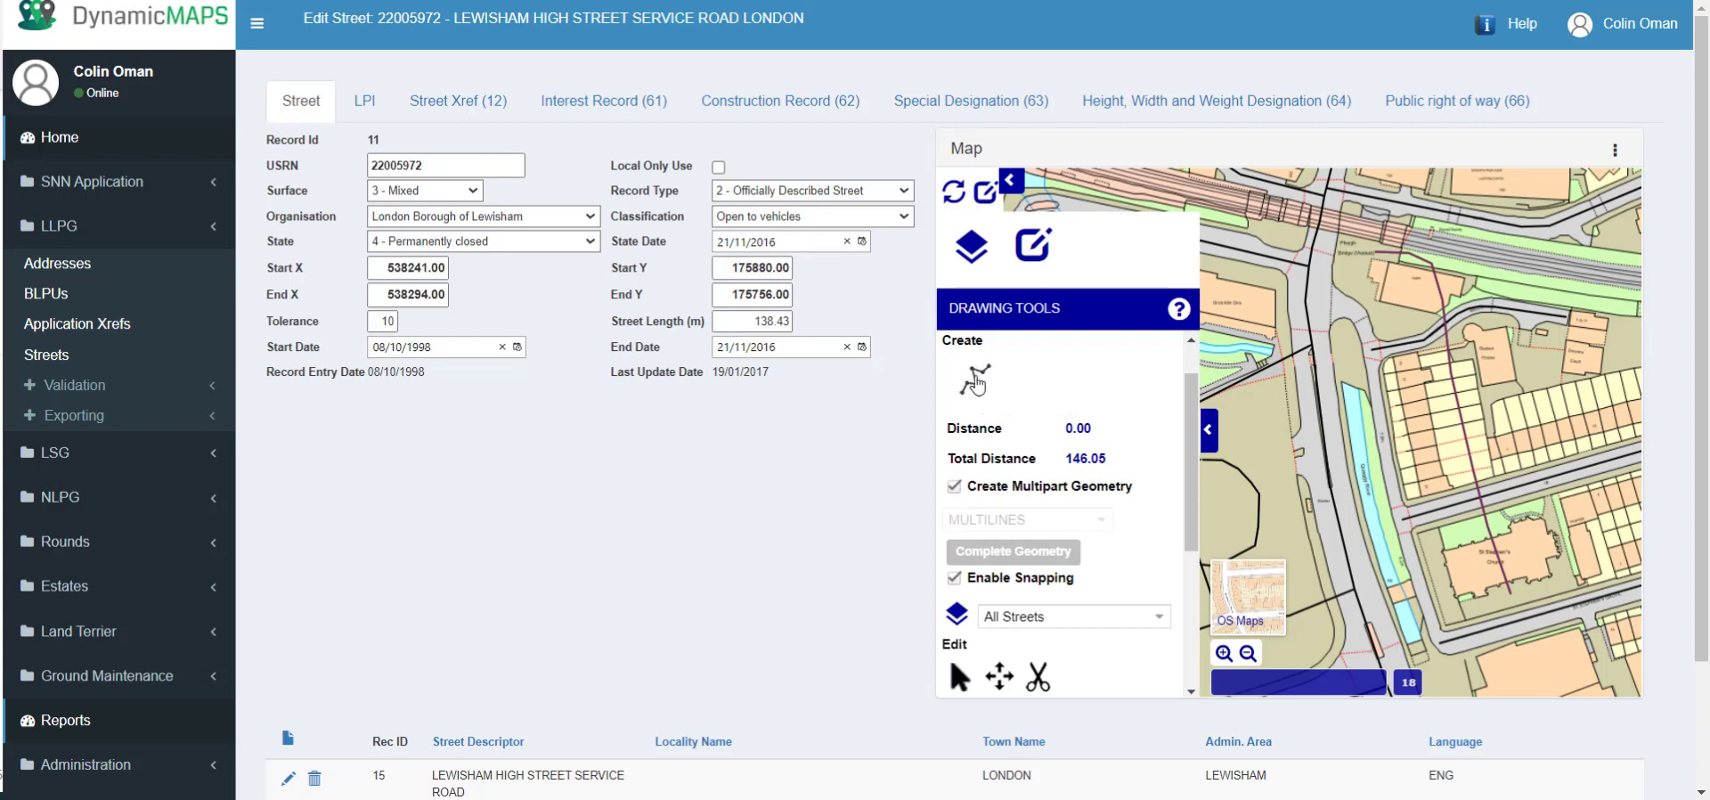
left_click(974, 381)
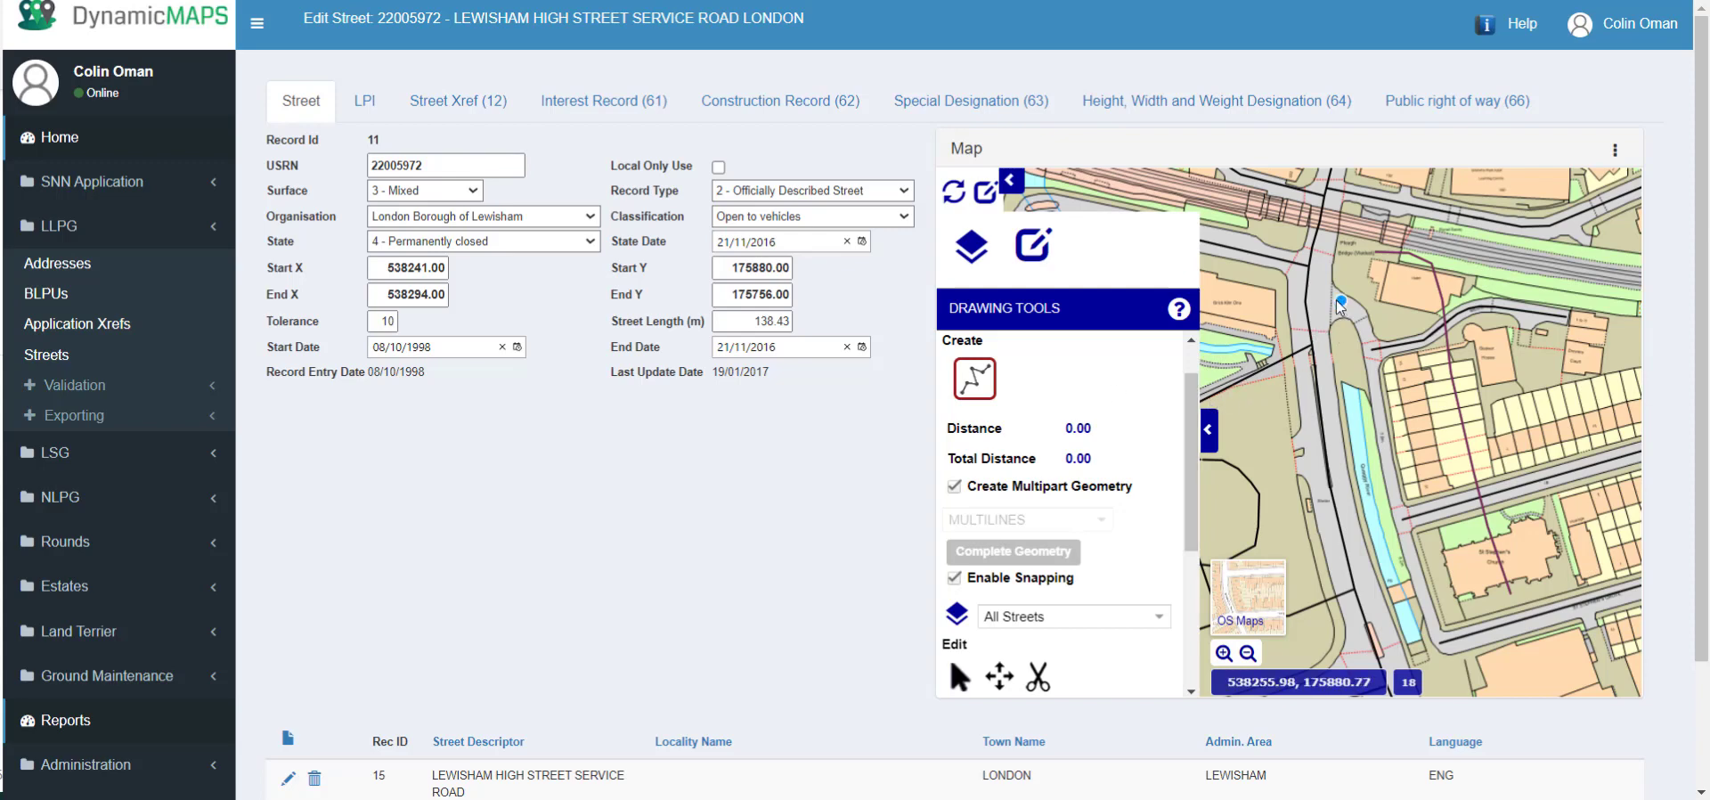
left_click(1306, 303)
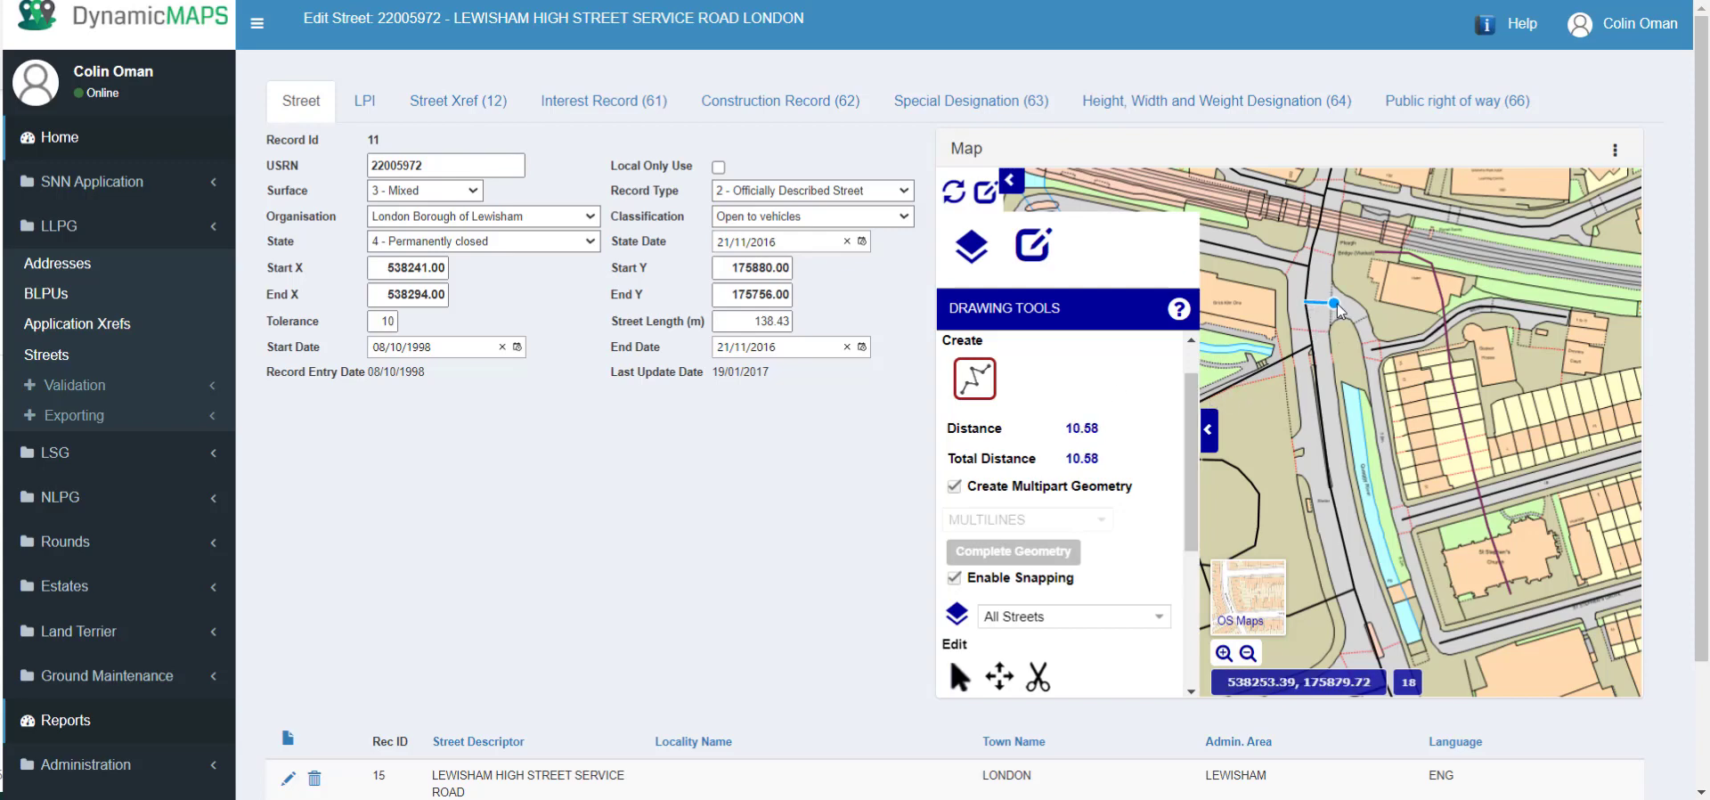
left_click(1345, 307)
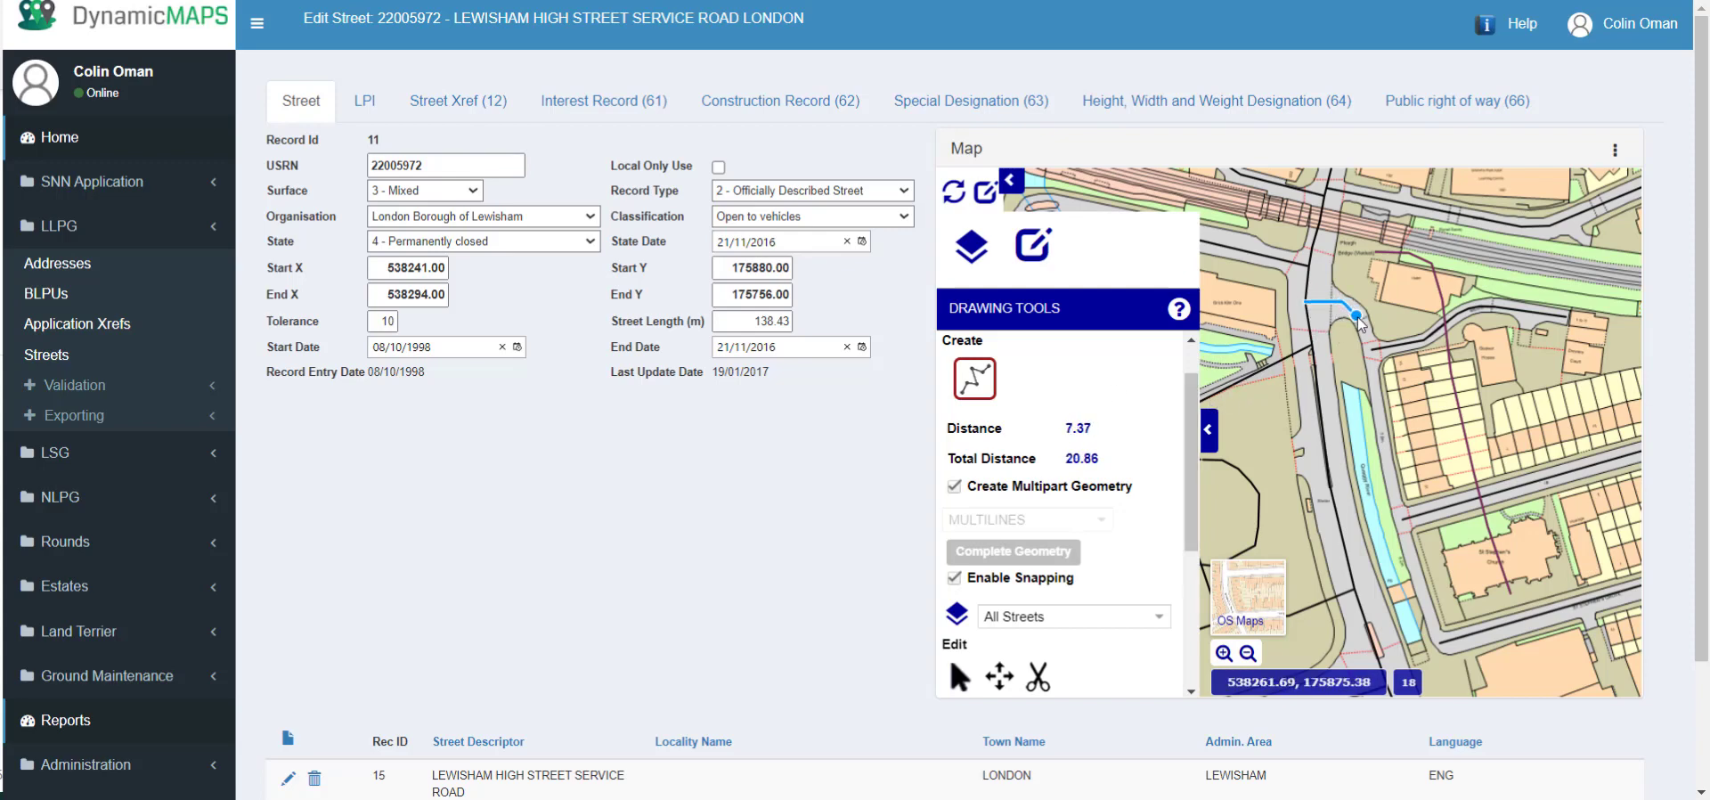
left_click(1360, 328)
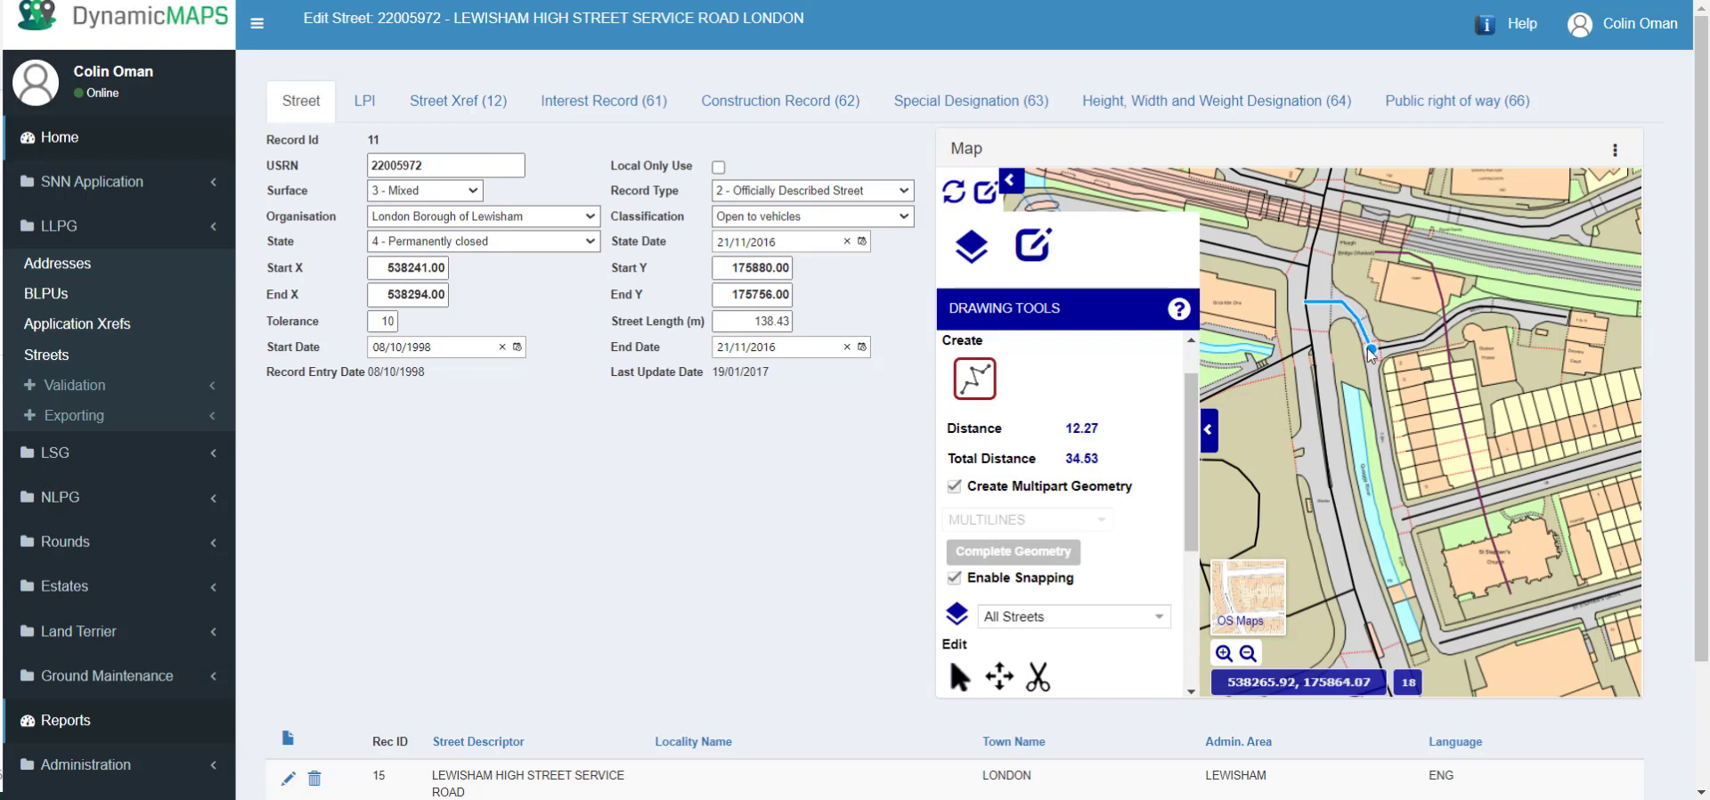
double_click(1372, 351)
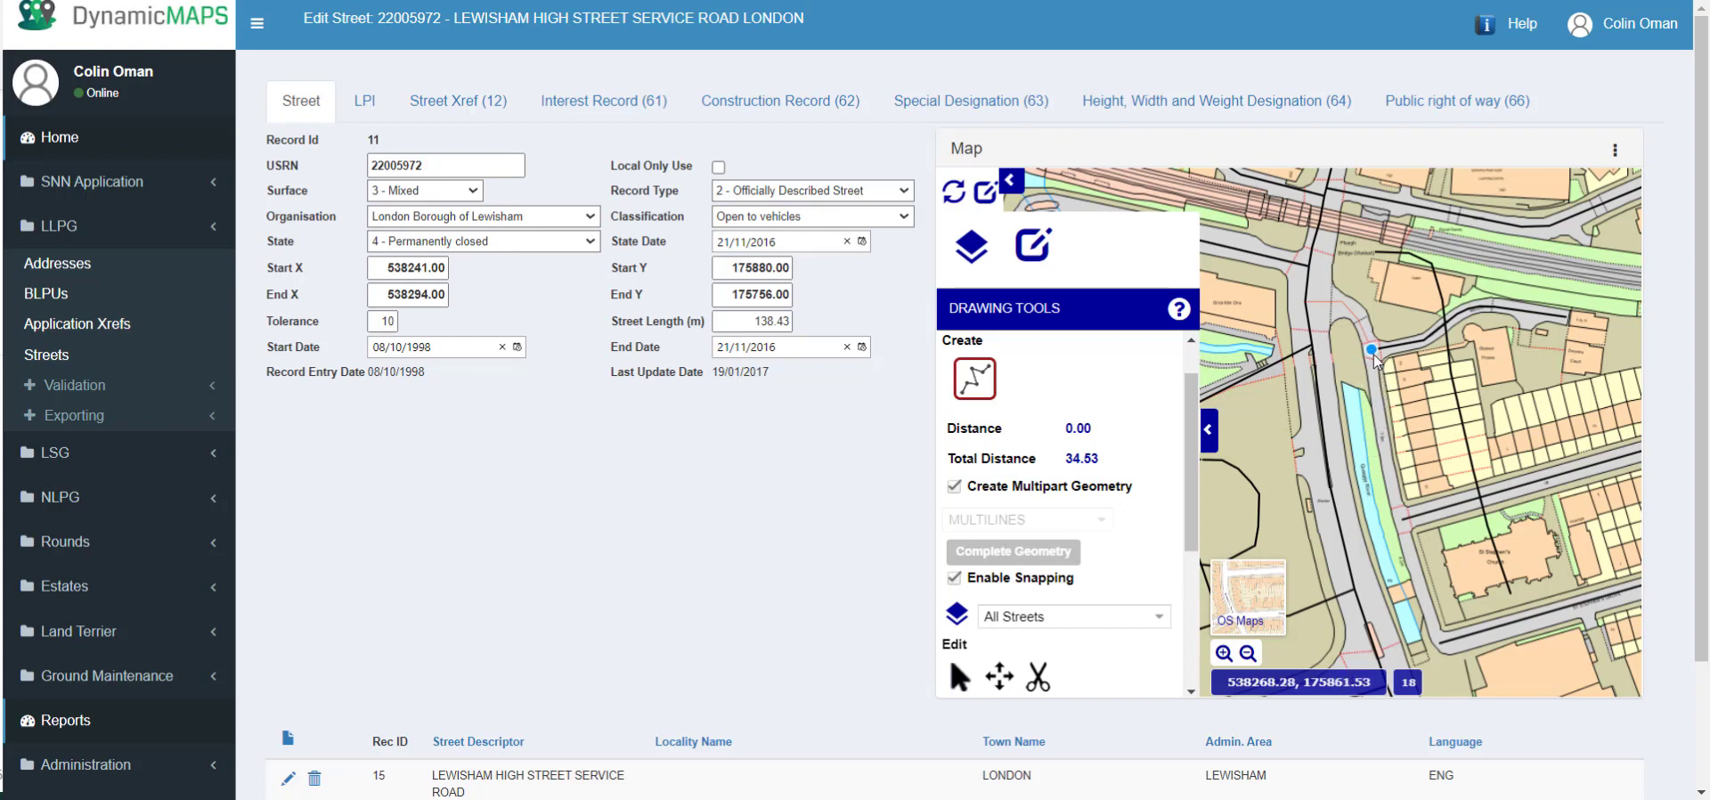
Step: Draw a second line part about 63 m long, from the end of the first part south along the riverside road
left_click(1373, 352)
left_click(1381, 434)
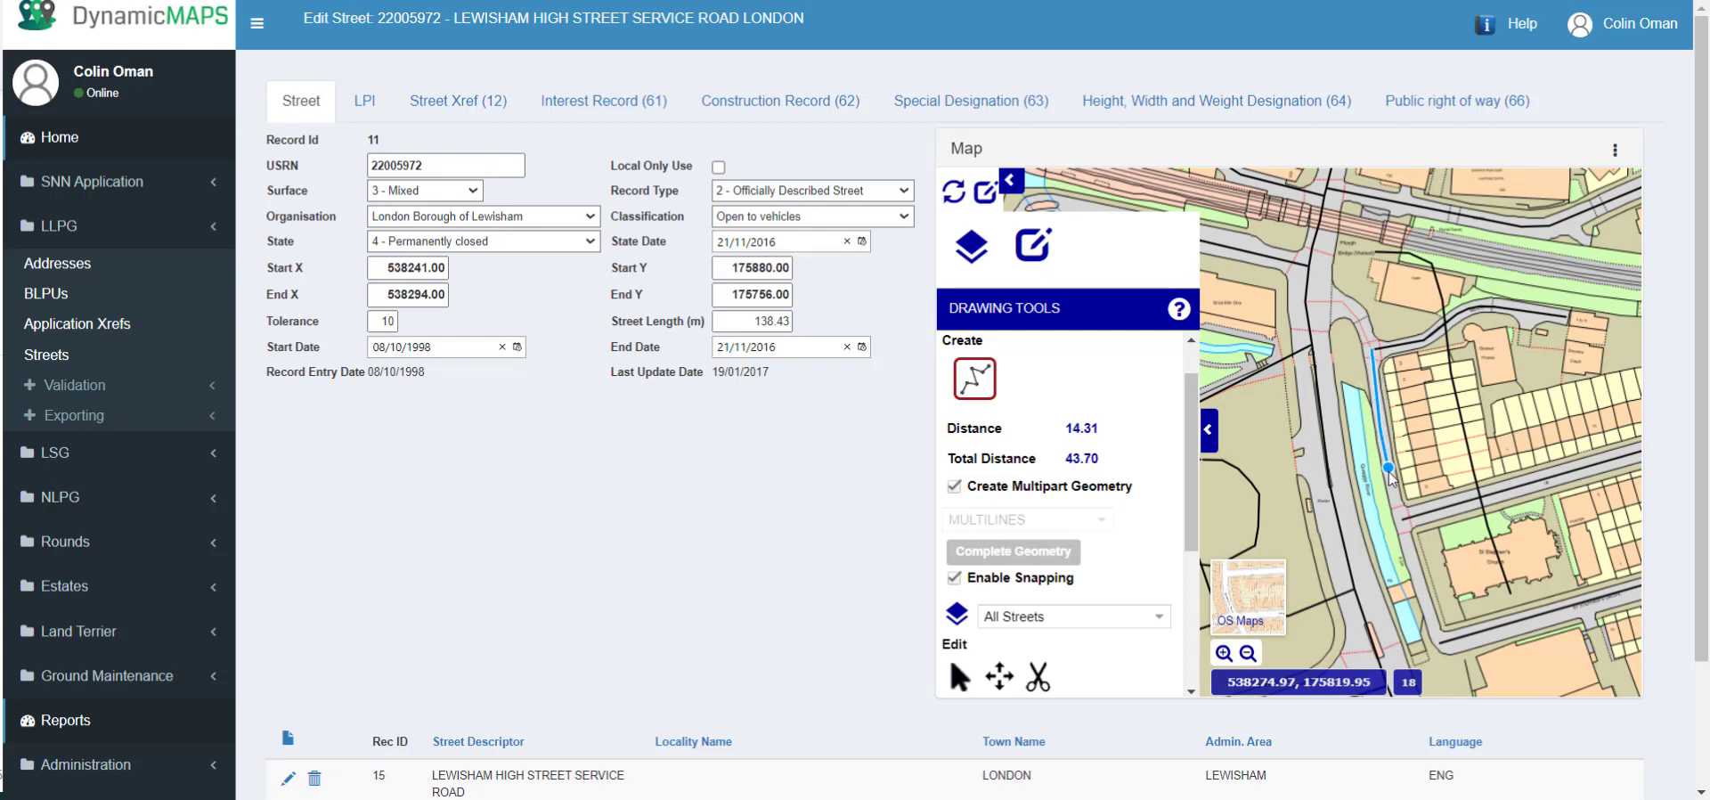
left_click(1391, 481)
double_click(1402, 522)
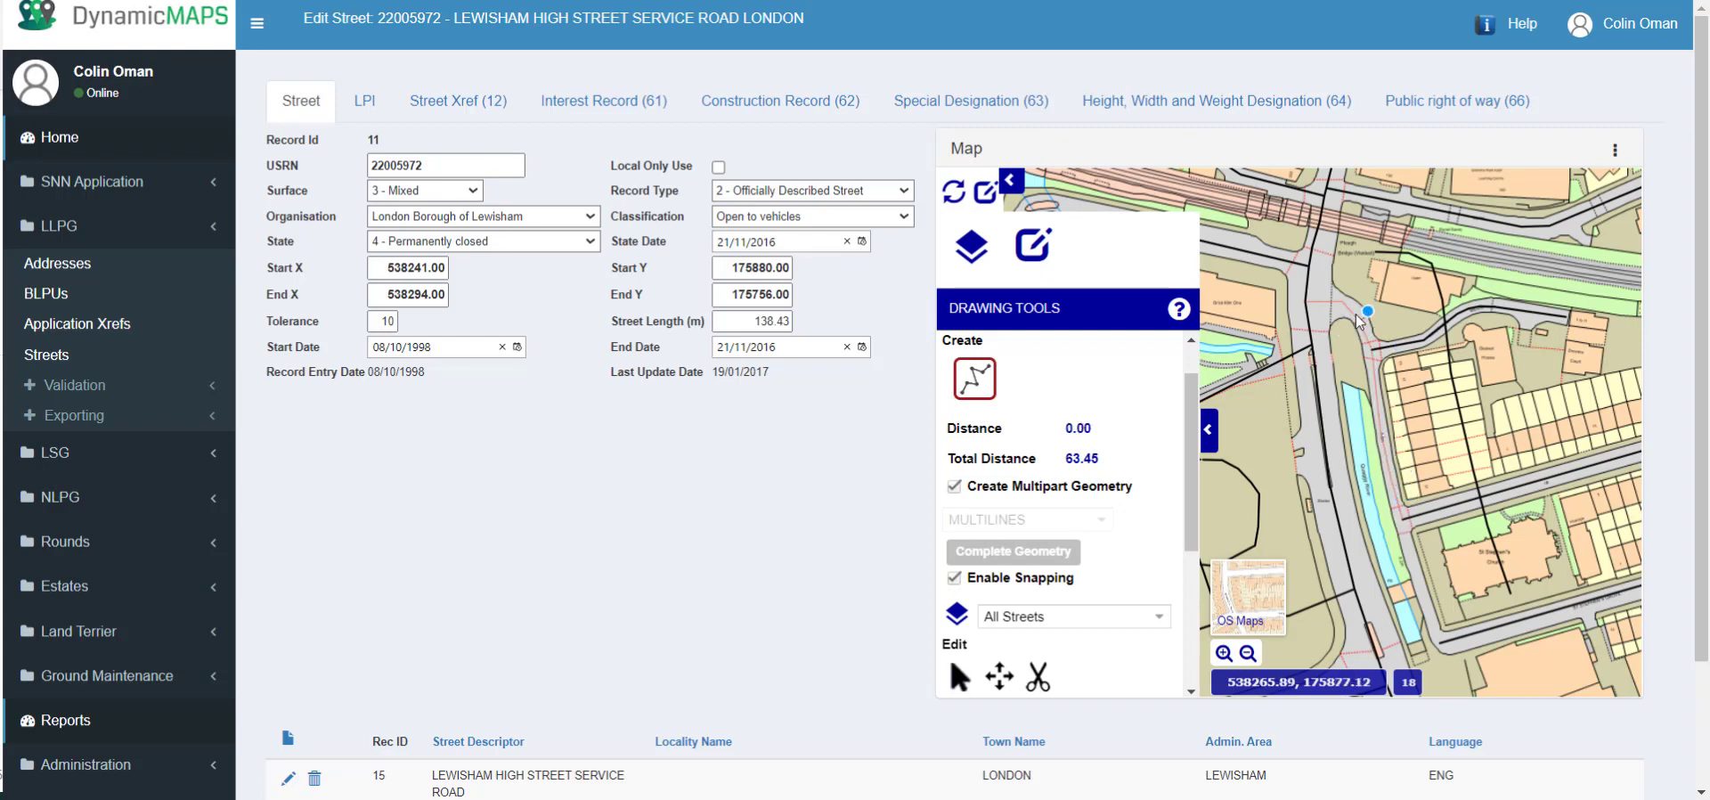
Step: Save the drawn line parts as the street's multipart geometry
left_click_drag(1191, 463, 1191, 539)
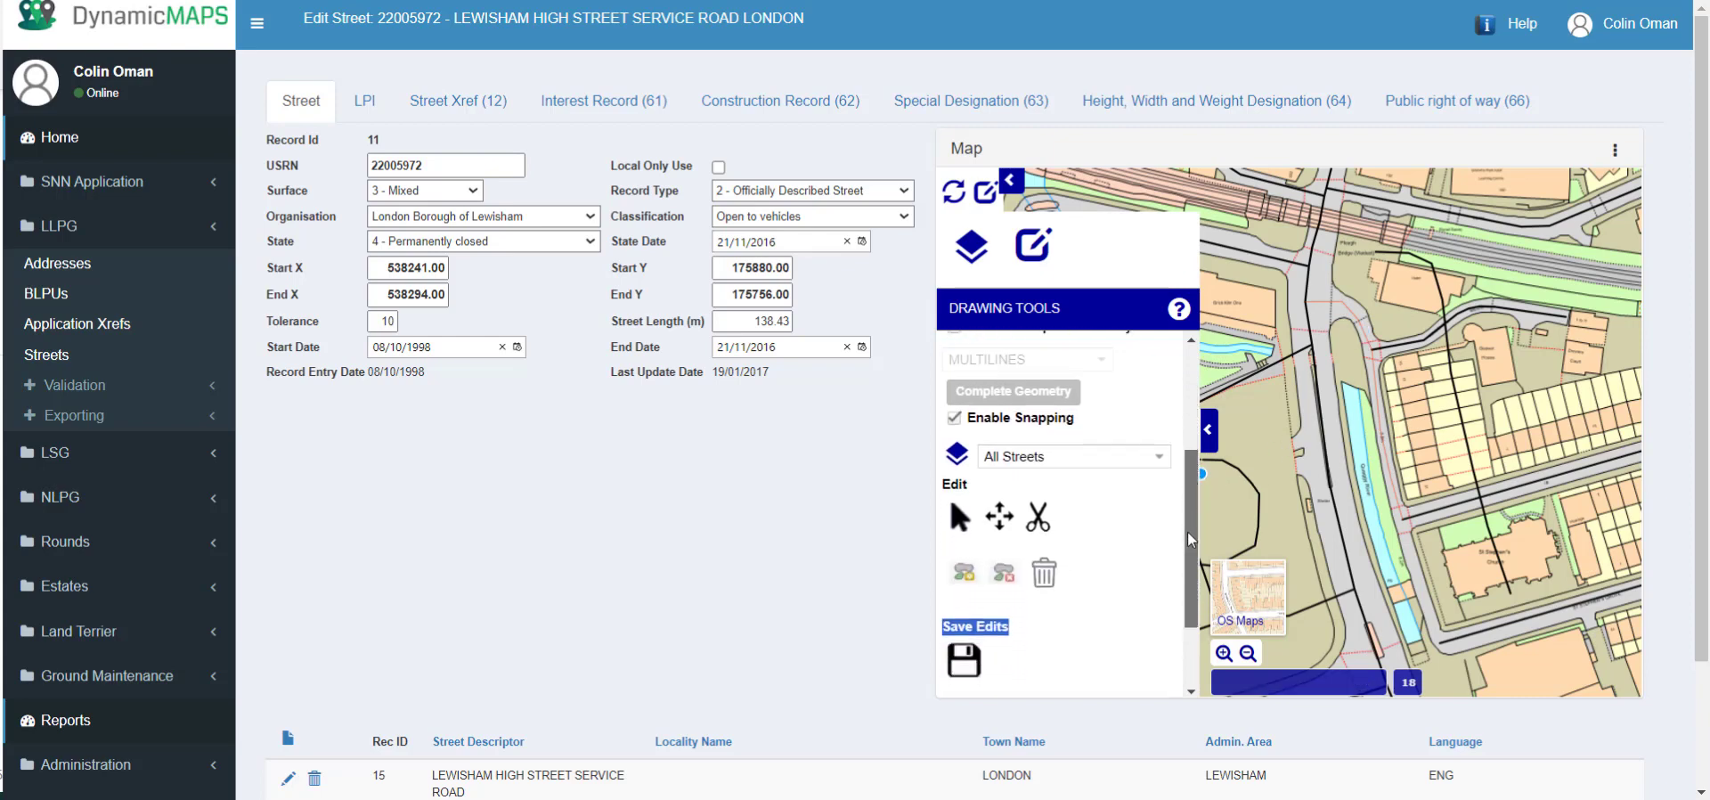
left_click(967, 657)
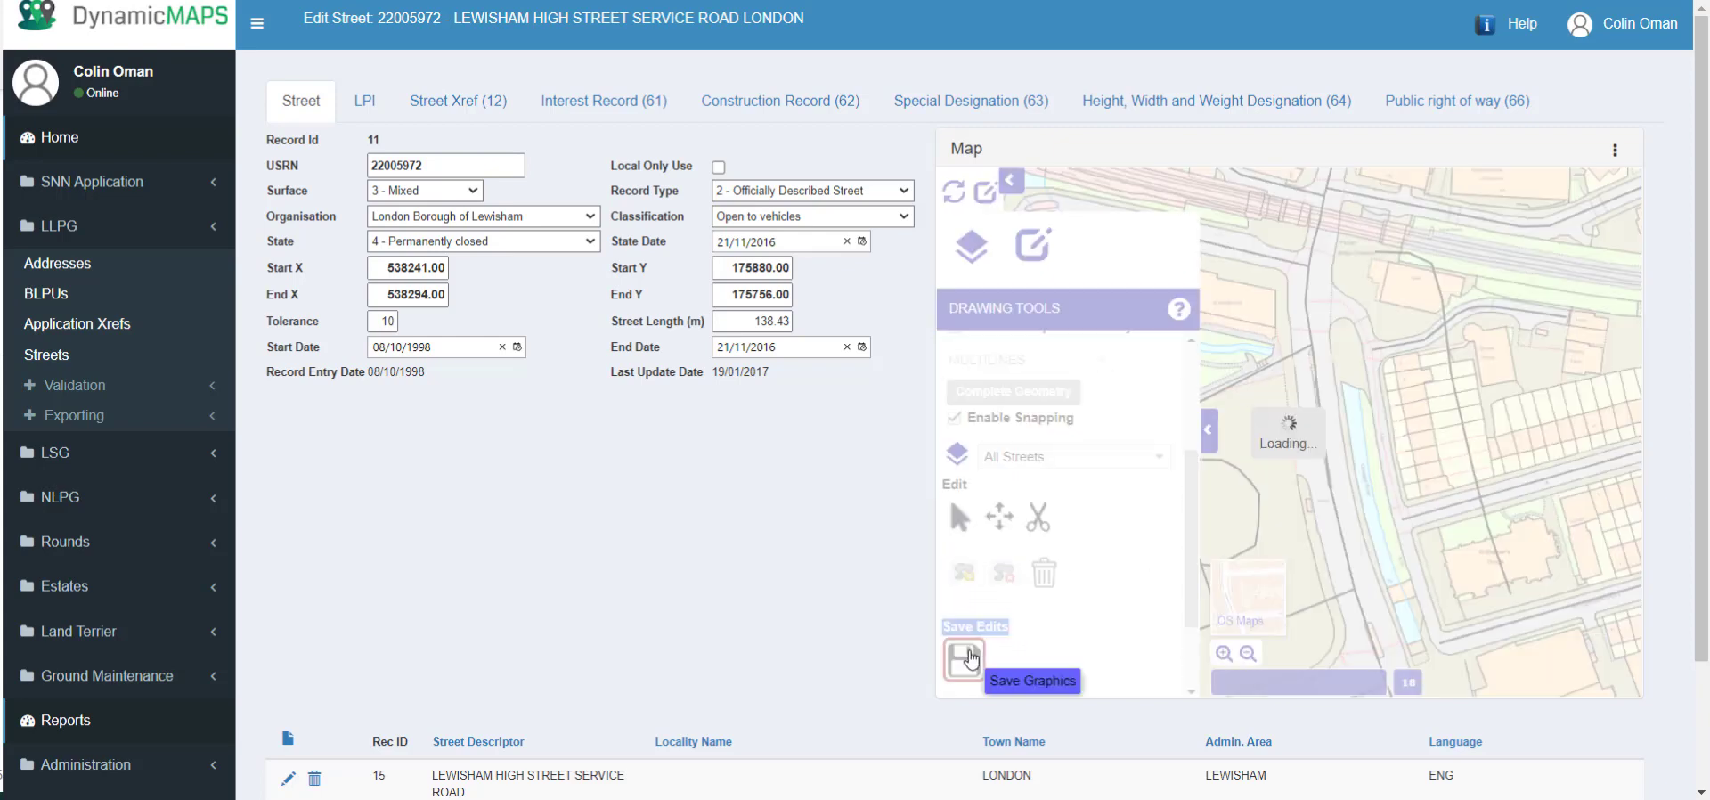
left_click(1606, 675)
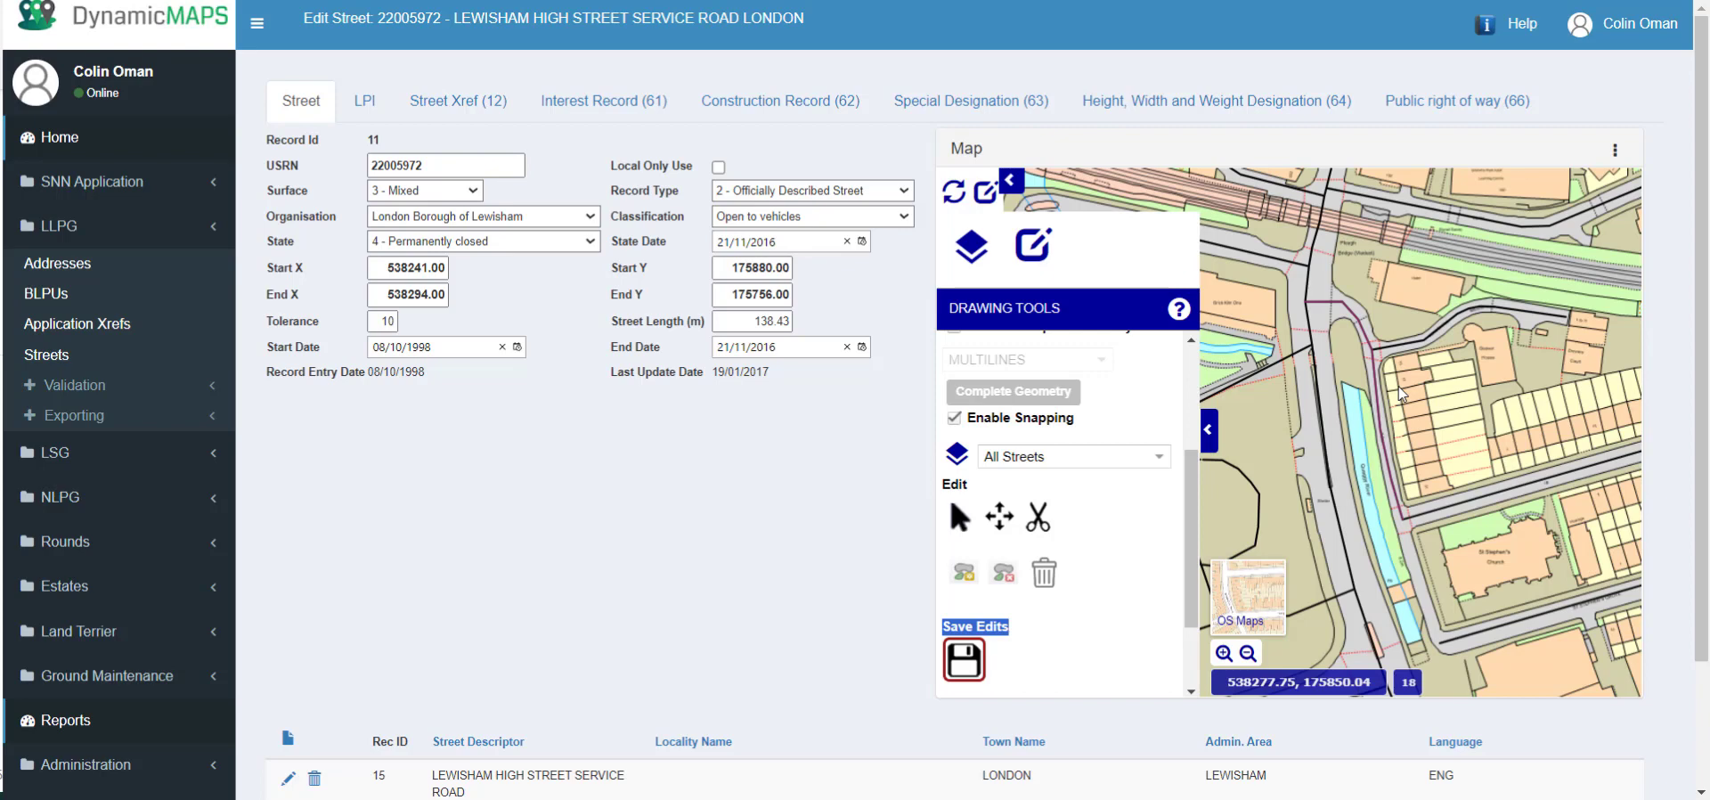
Step: Add a part to the street geometry: draw a third line about 47 m long southward past St Stephen's Church to the next junction
left_click_drag(1188, 524, 1188, 560)
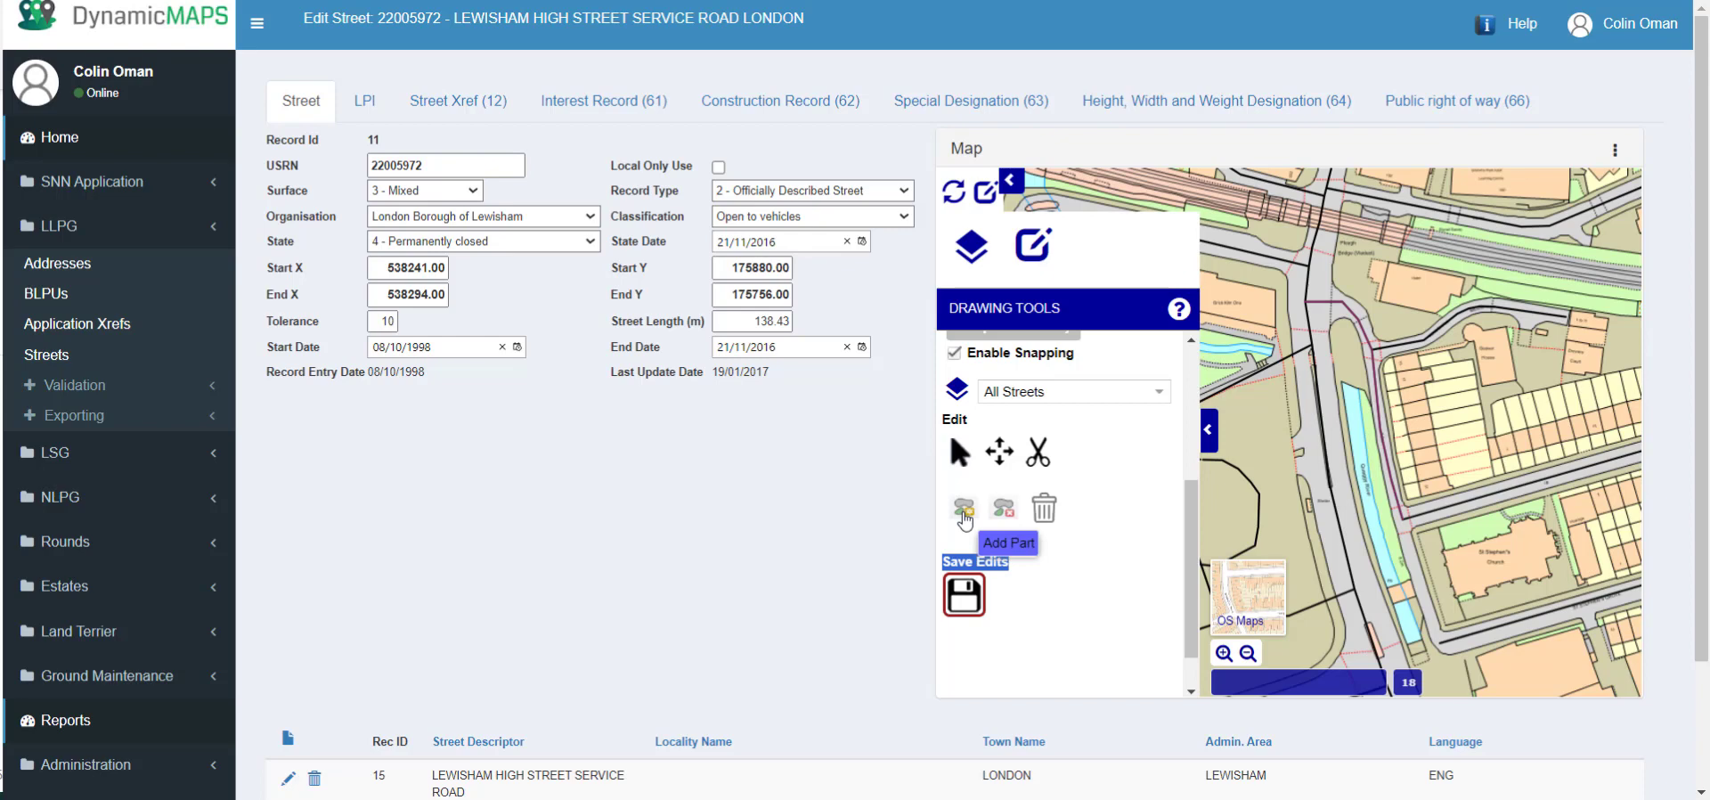
left_click(965, 515)
left_click_drag(1190, 488, 1189, 585)
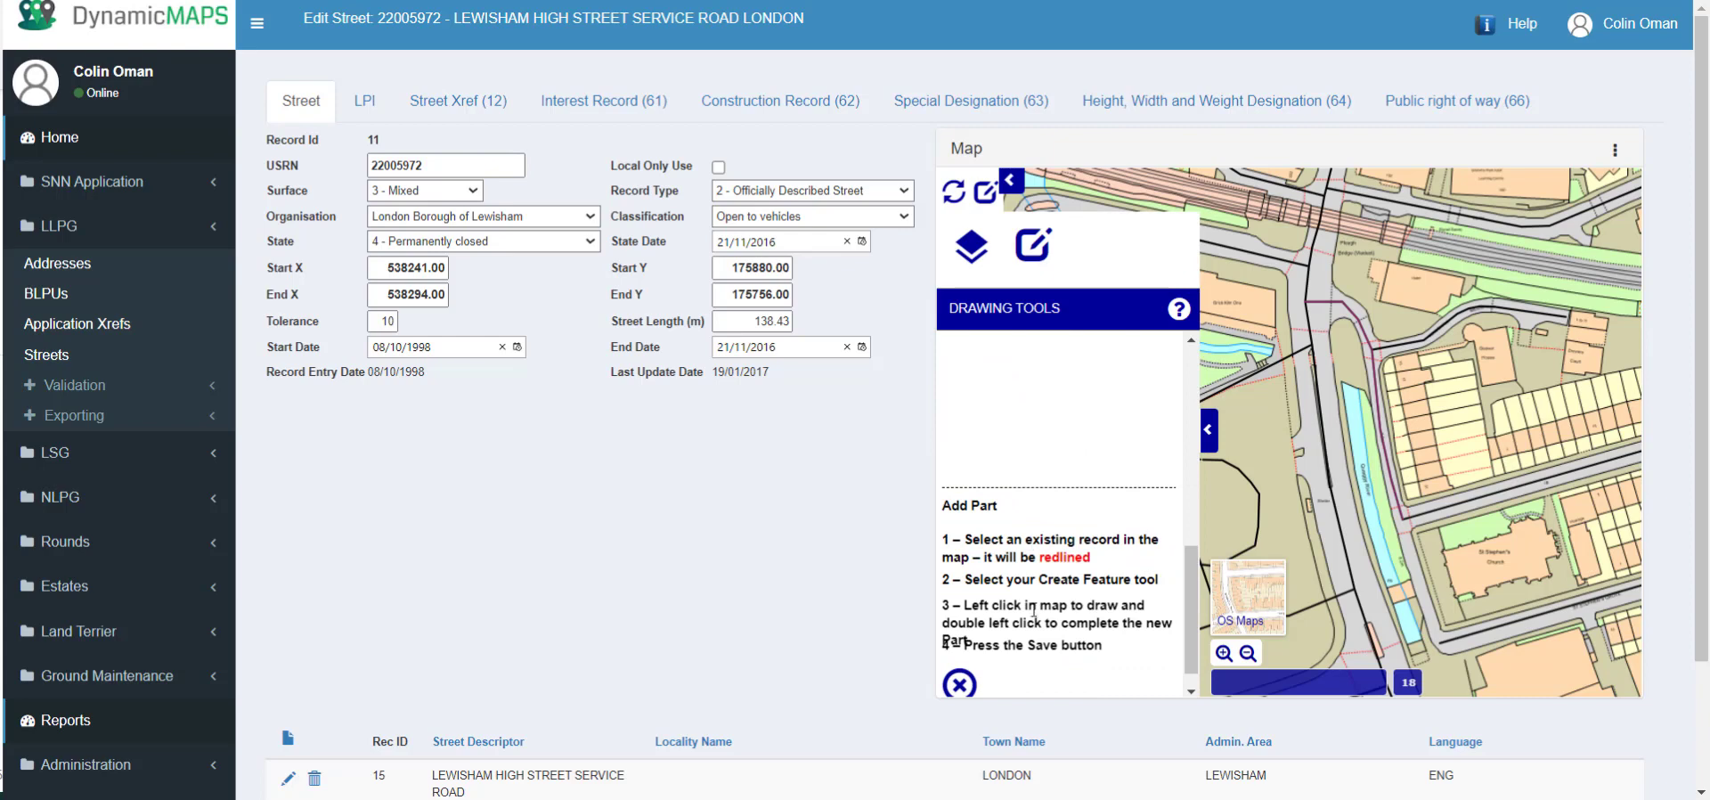
left_click_drag(1185, 608, 1186, 578)
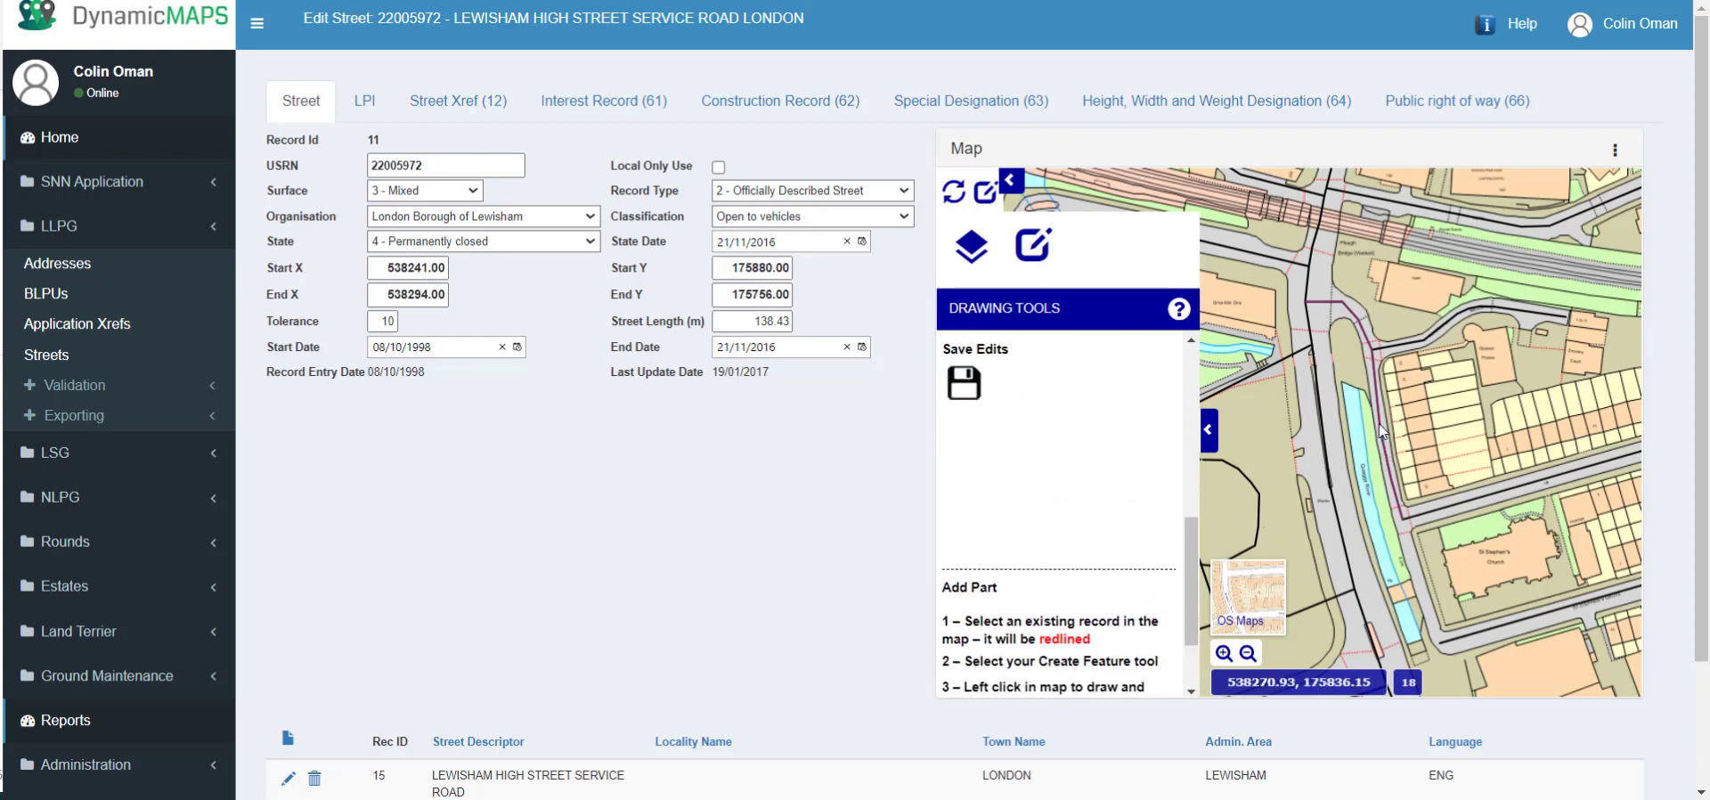
scroll(1023, 368, "up", 5)
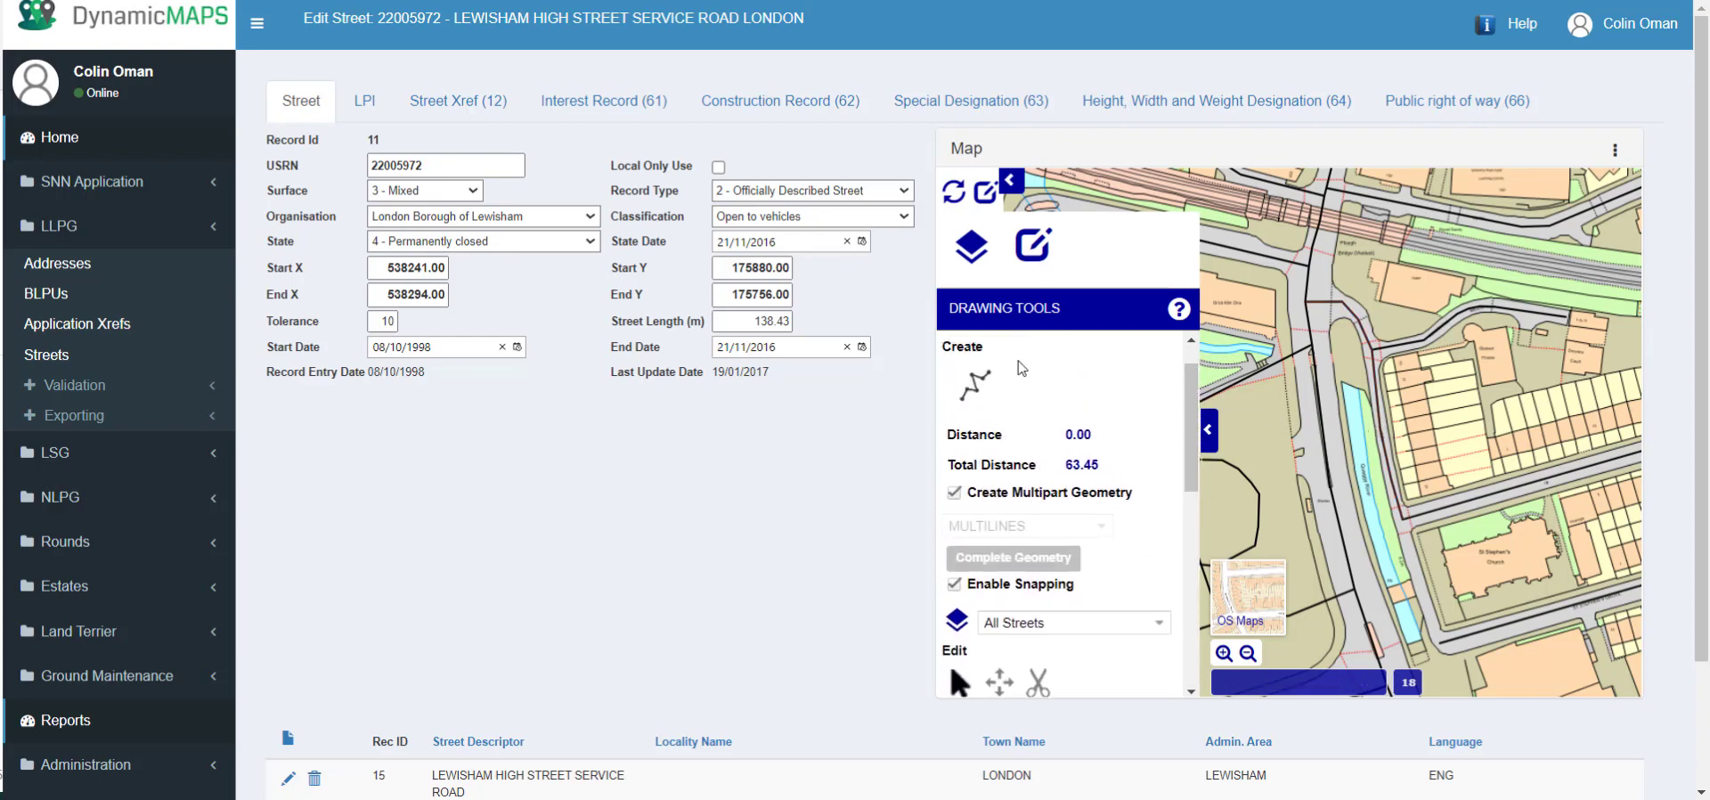
left_click(976, 385)
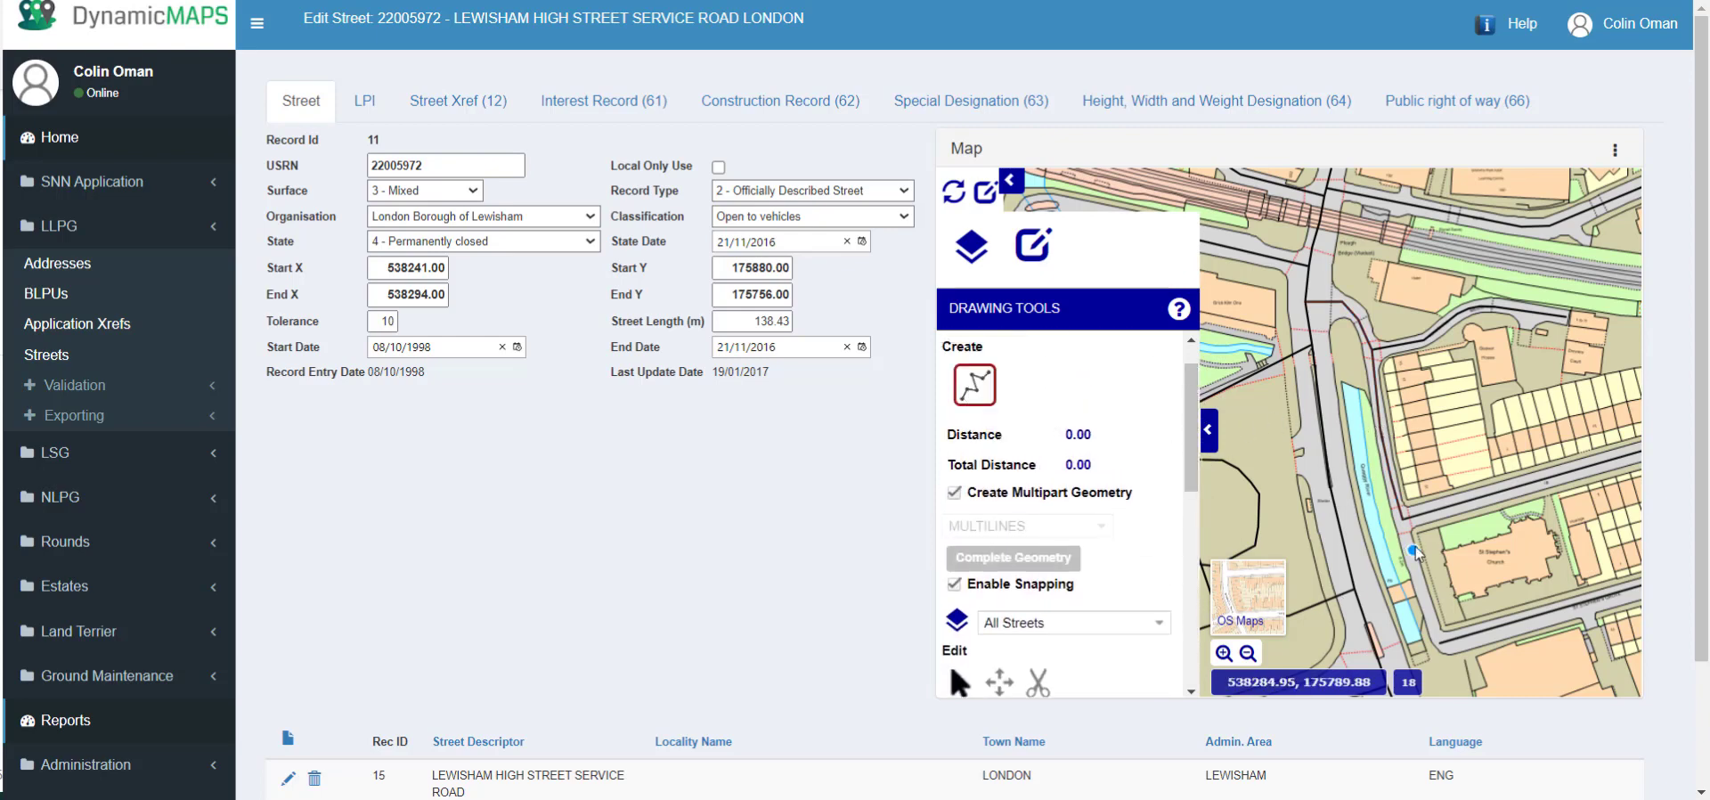
left_click(1405, 520)
left_click(1424, 590)
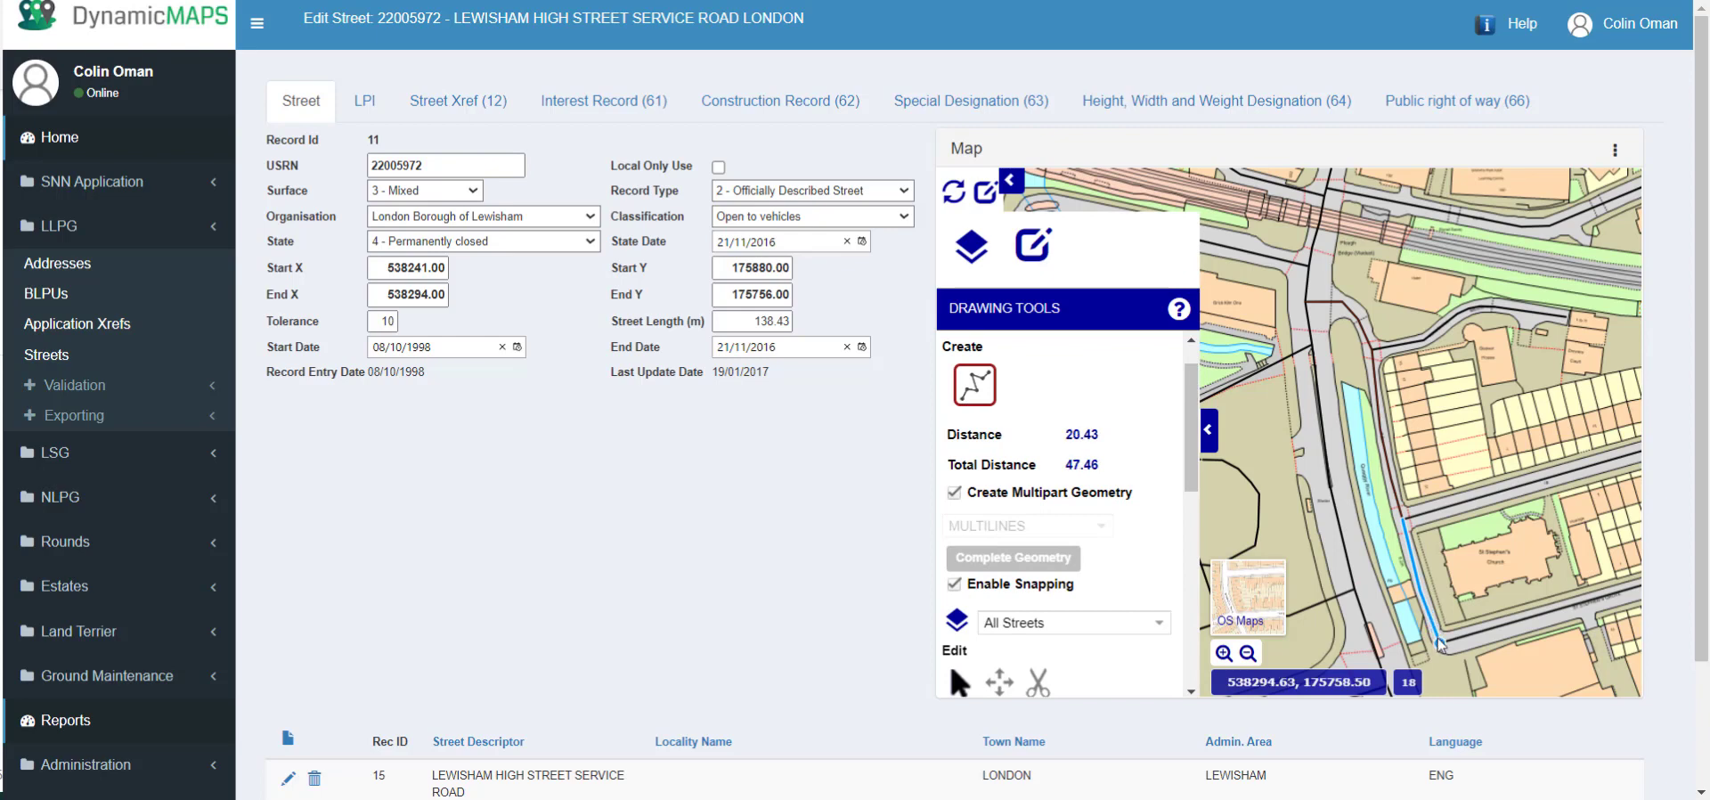
double_click(1439, 640)
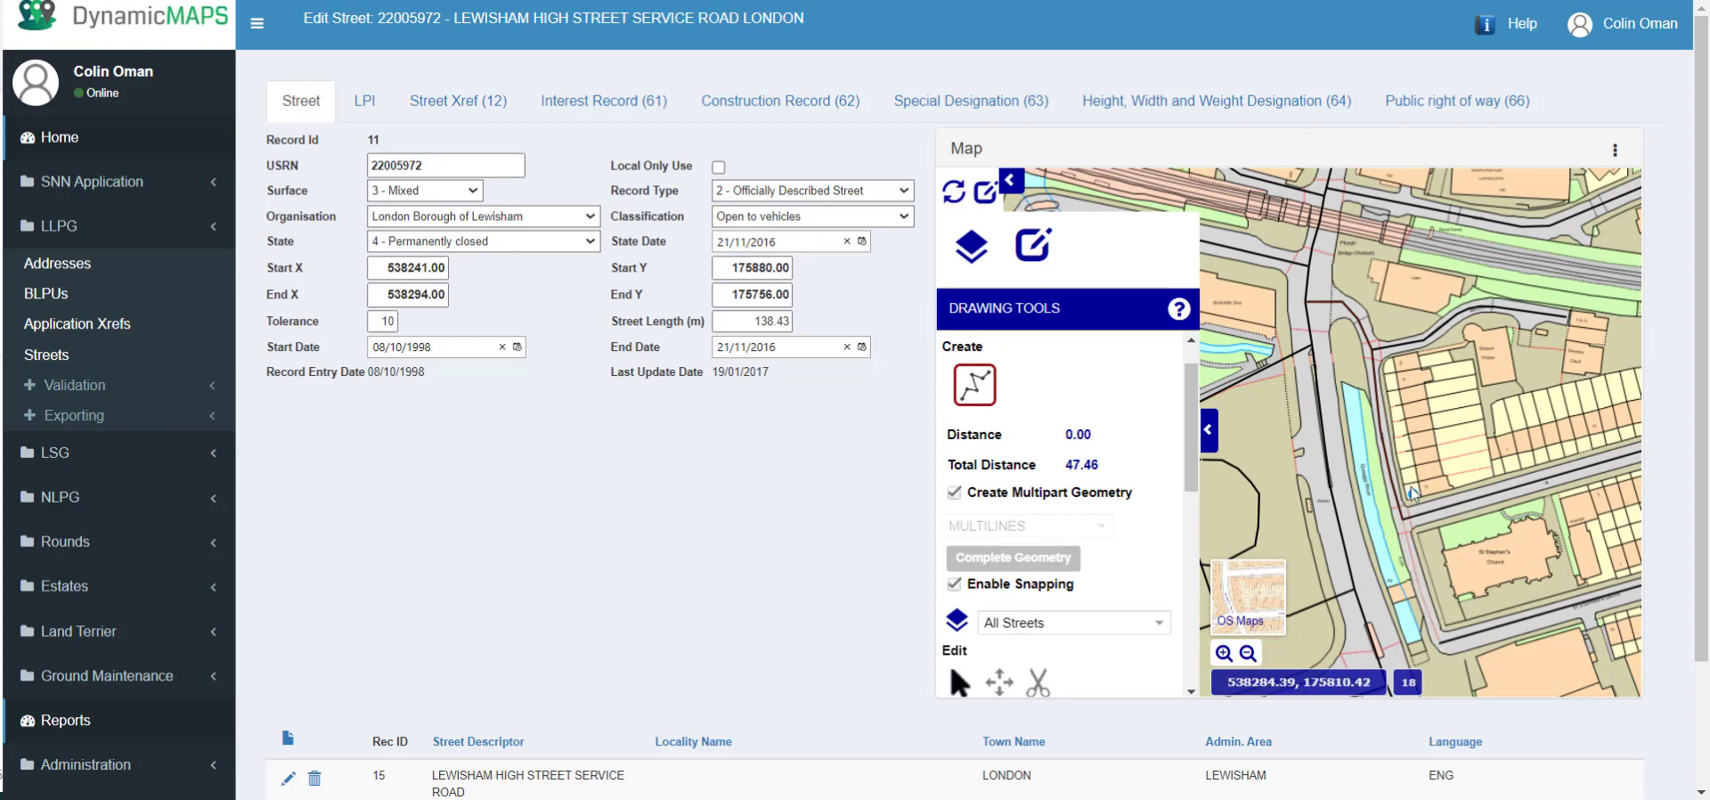
Step: Save the added line part to the street geometry
scroll(980, 553, "down", 3)
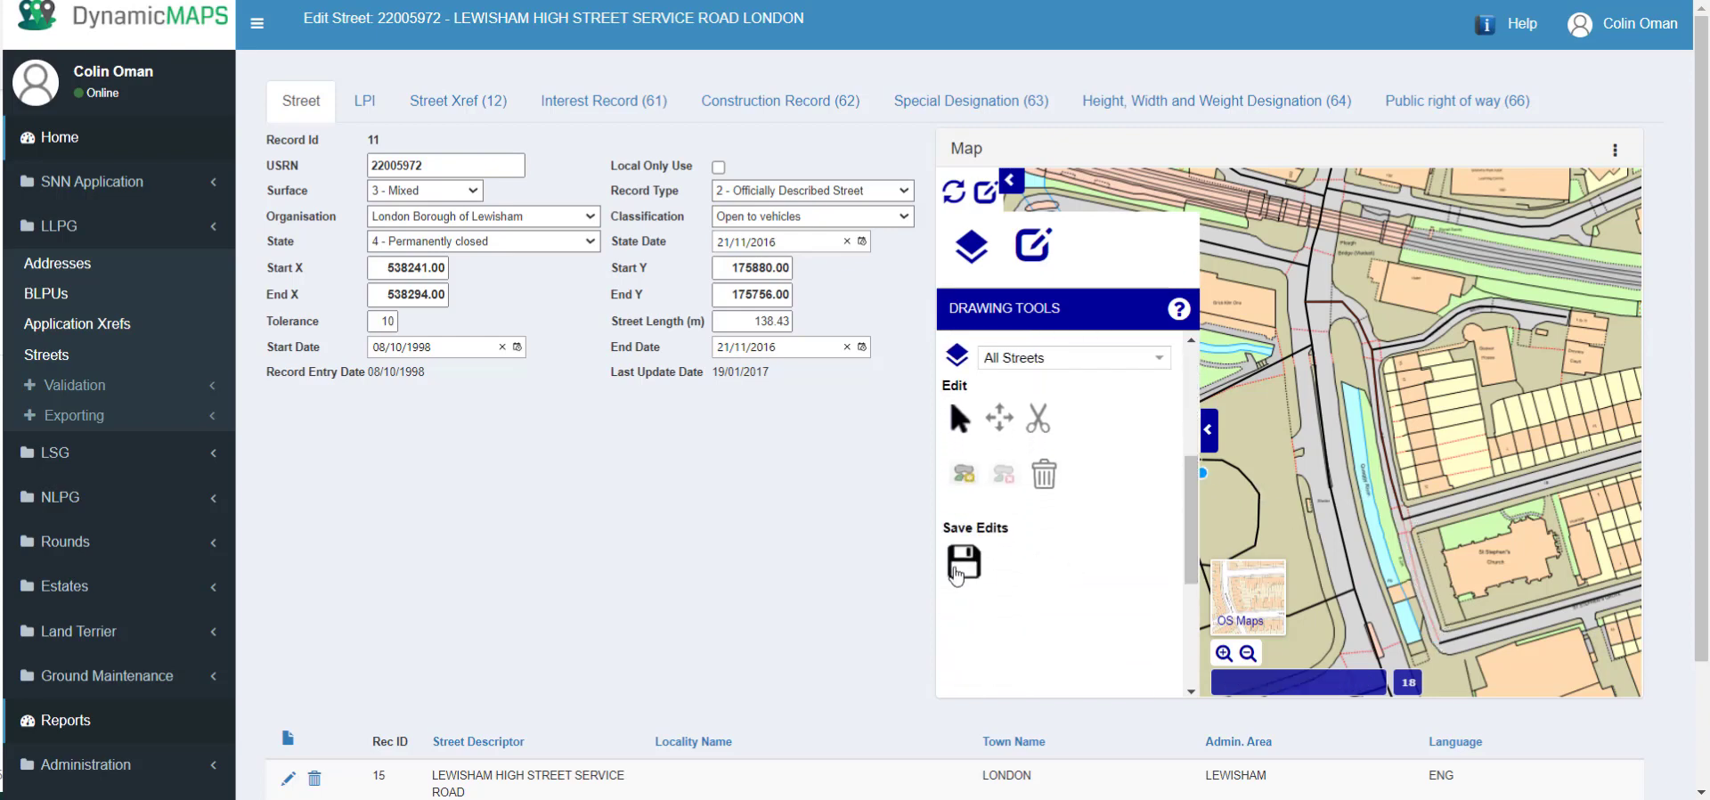
left_click(957, 573)
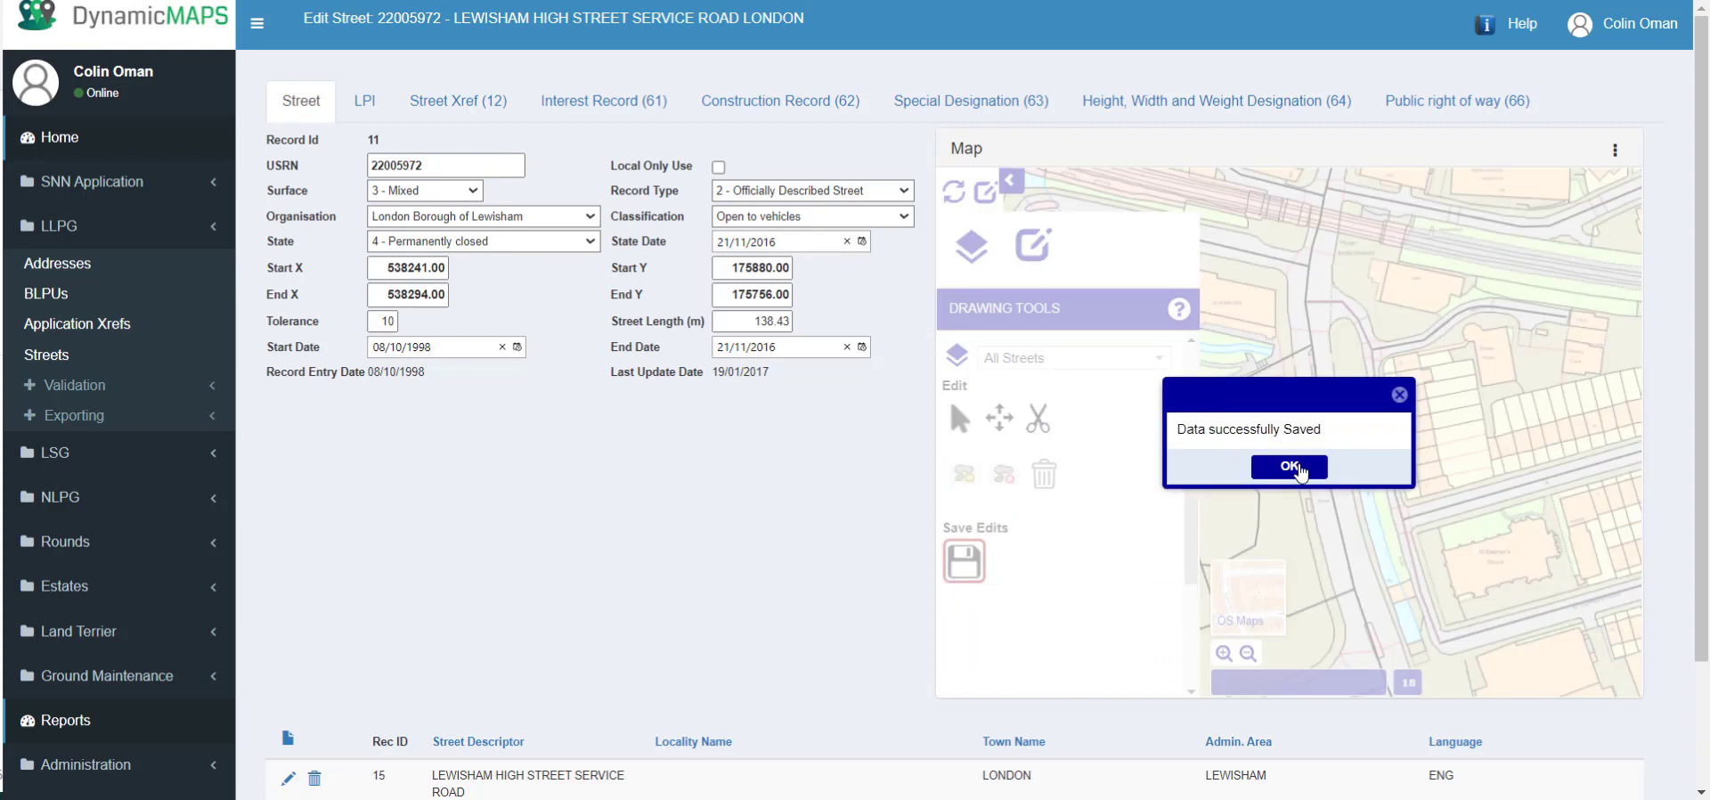
left_click(1290, 467)
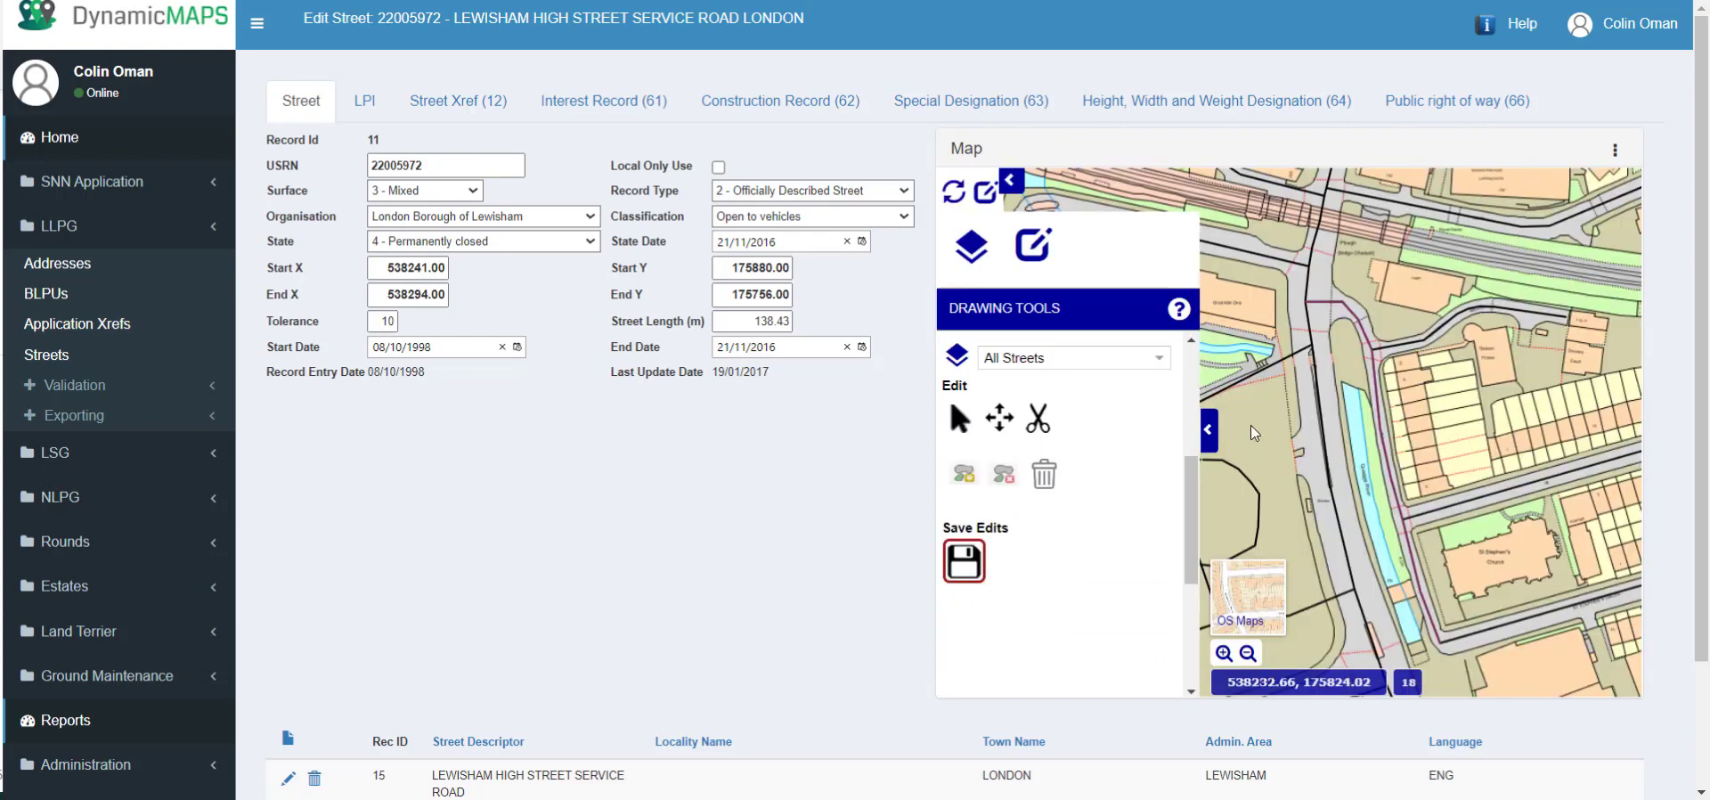
Step: Hide the All Streets layer on the map, and open the third ESU from the street's cross references for editing
left_click(971, 246)
left_click(957, 574)
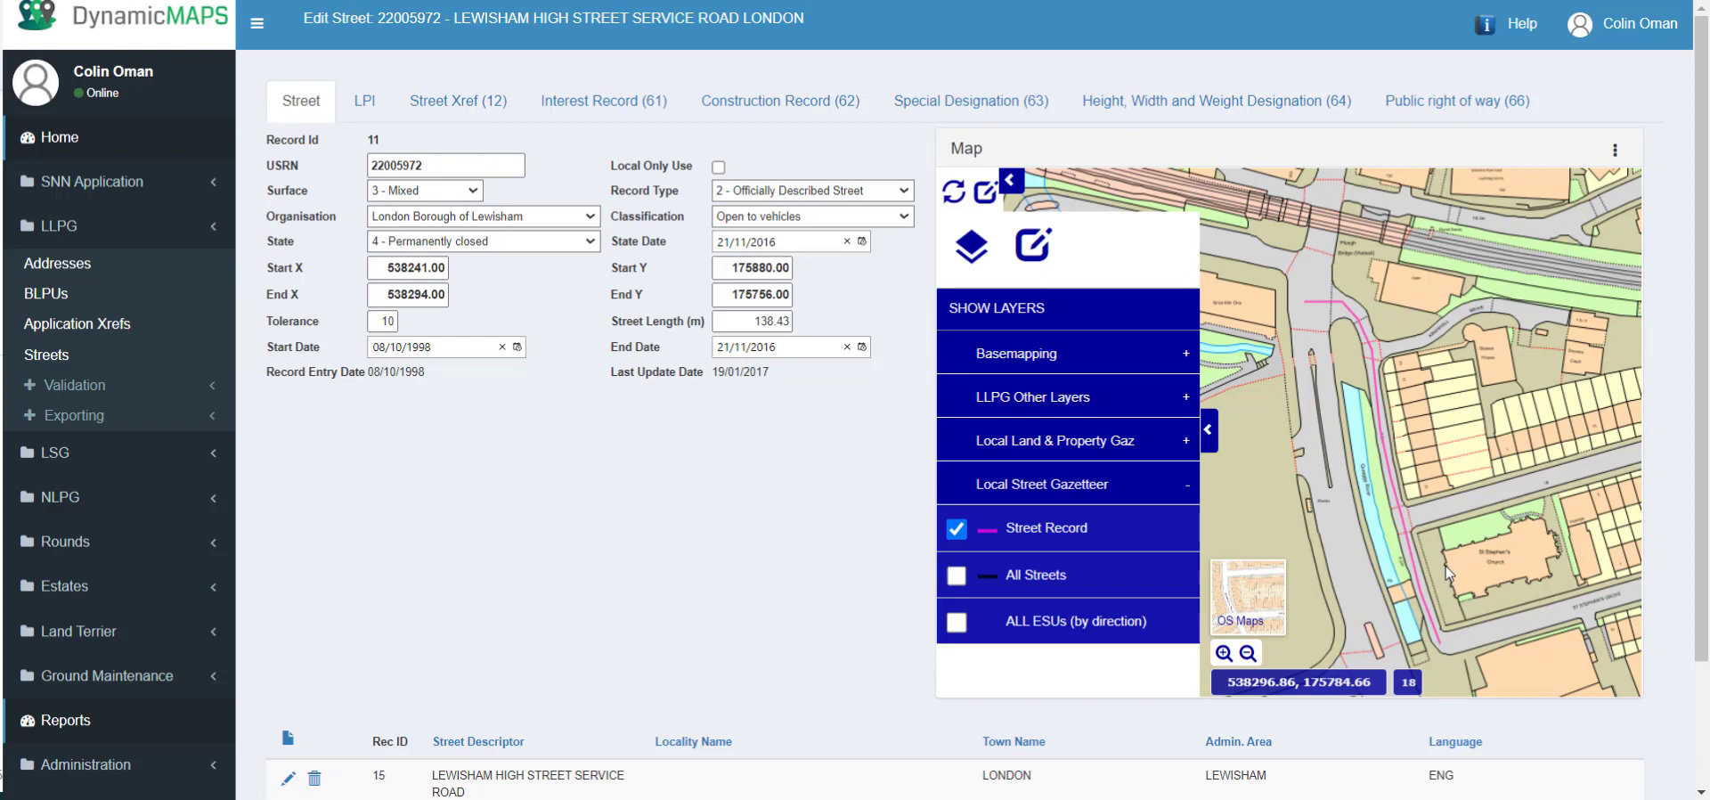
left_click(464, 104)
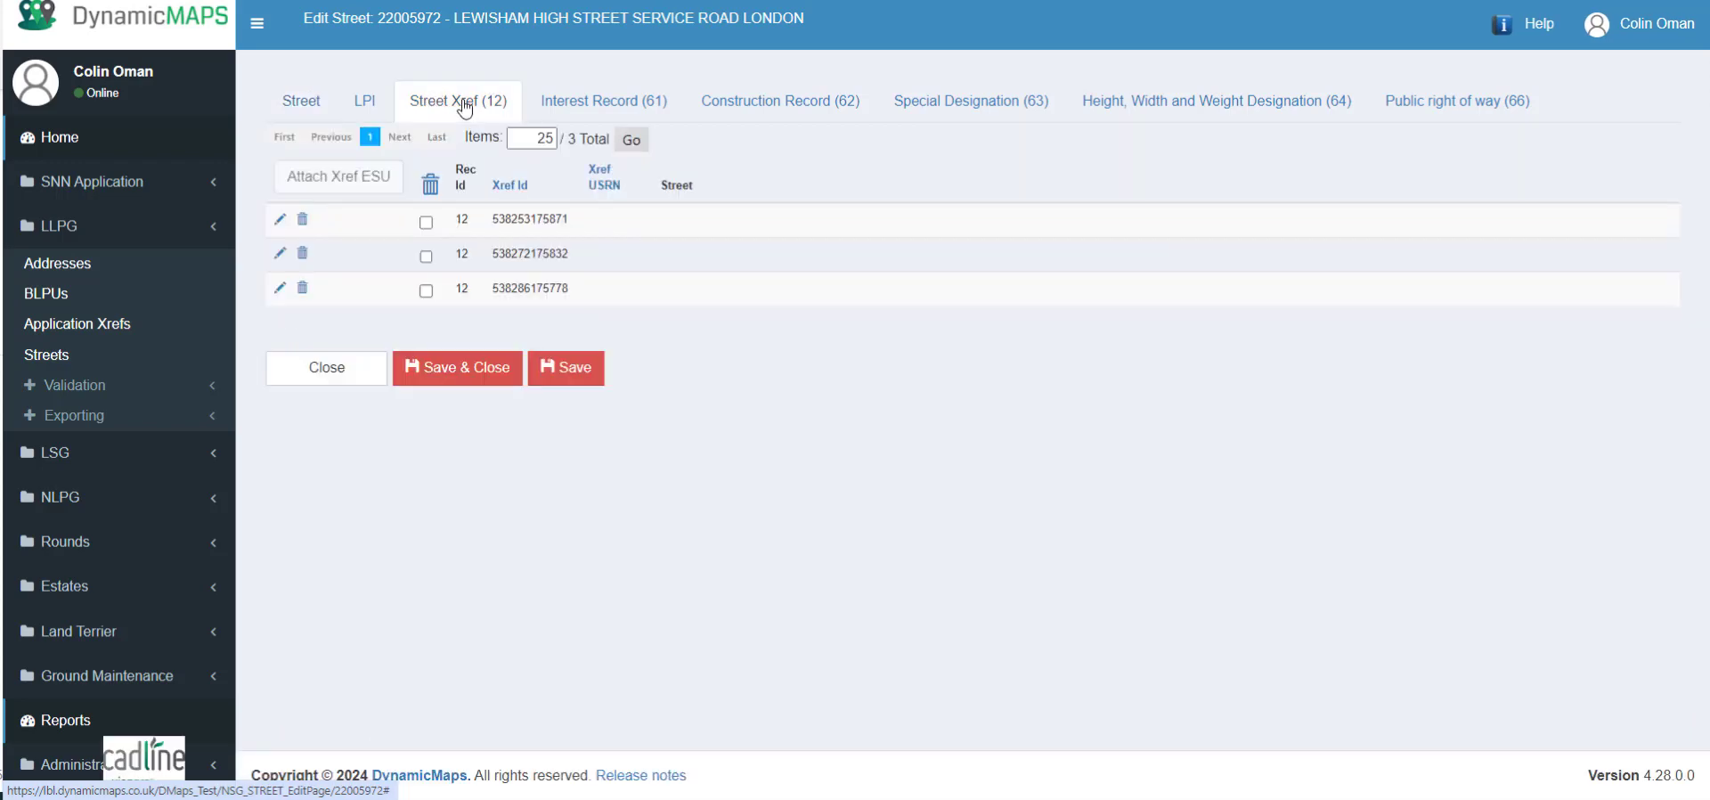
left_click(280, 290)
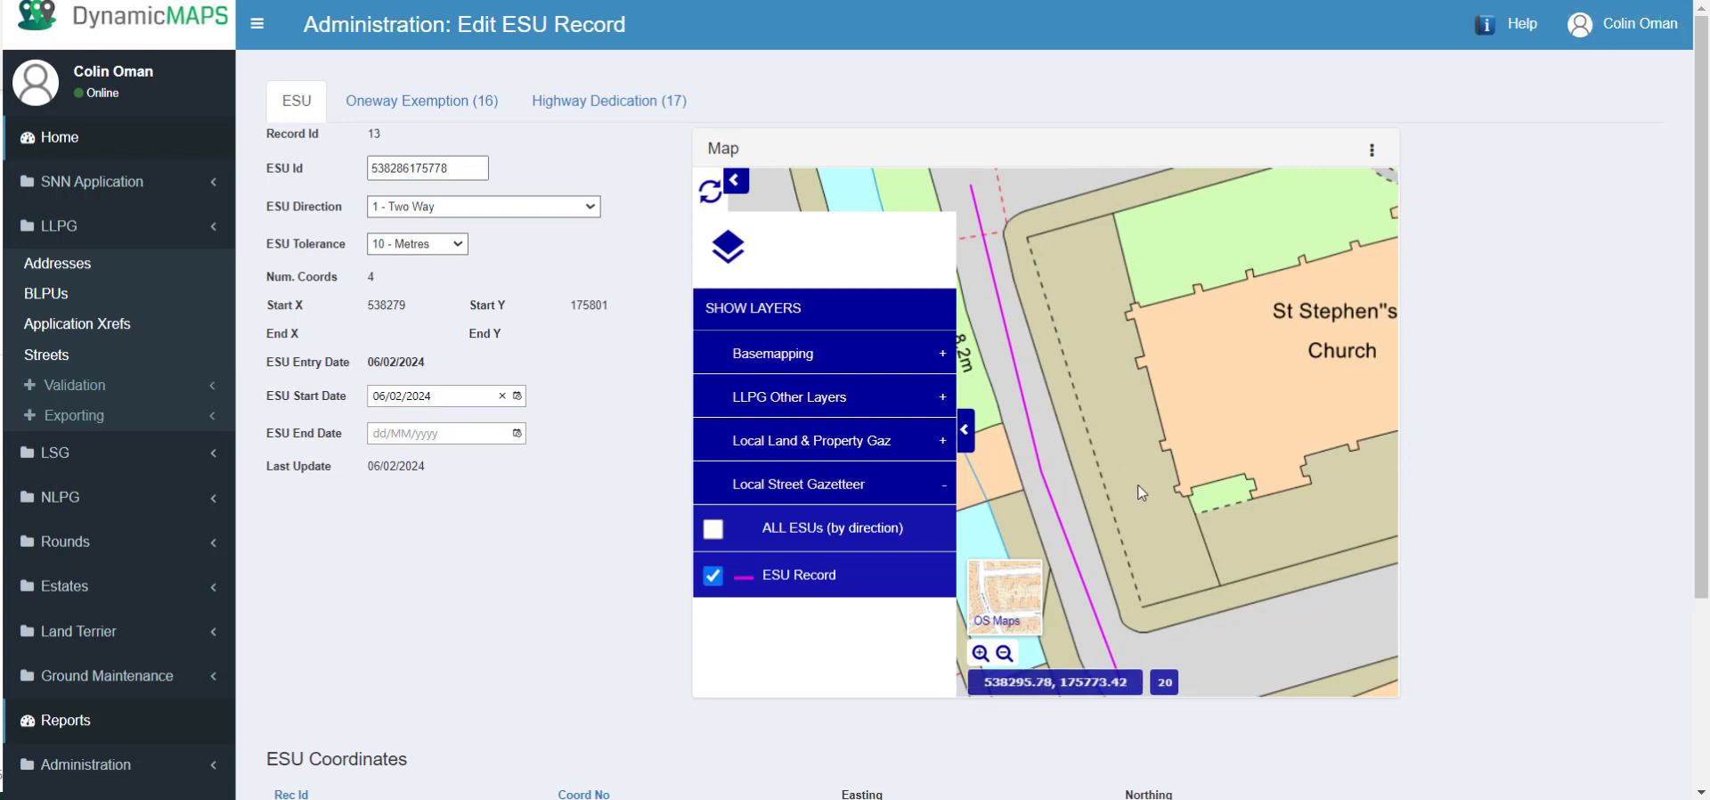
Step: Check the ESU ID of the line beside the church, and display ALL ESUs (by direction) instead of the ESU Record layer
scroll(1073, 449, "down", 1)
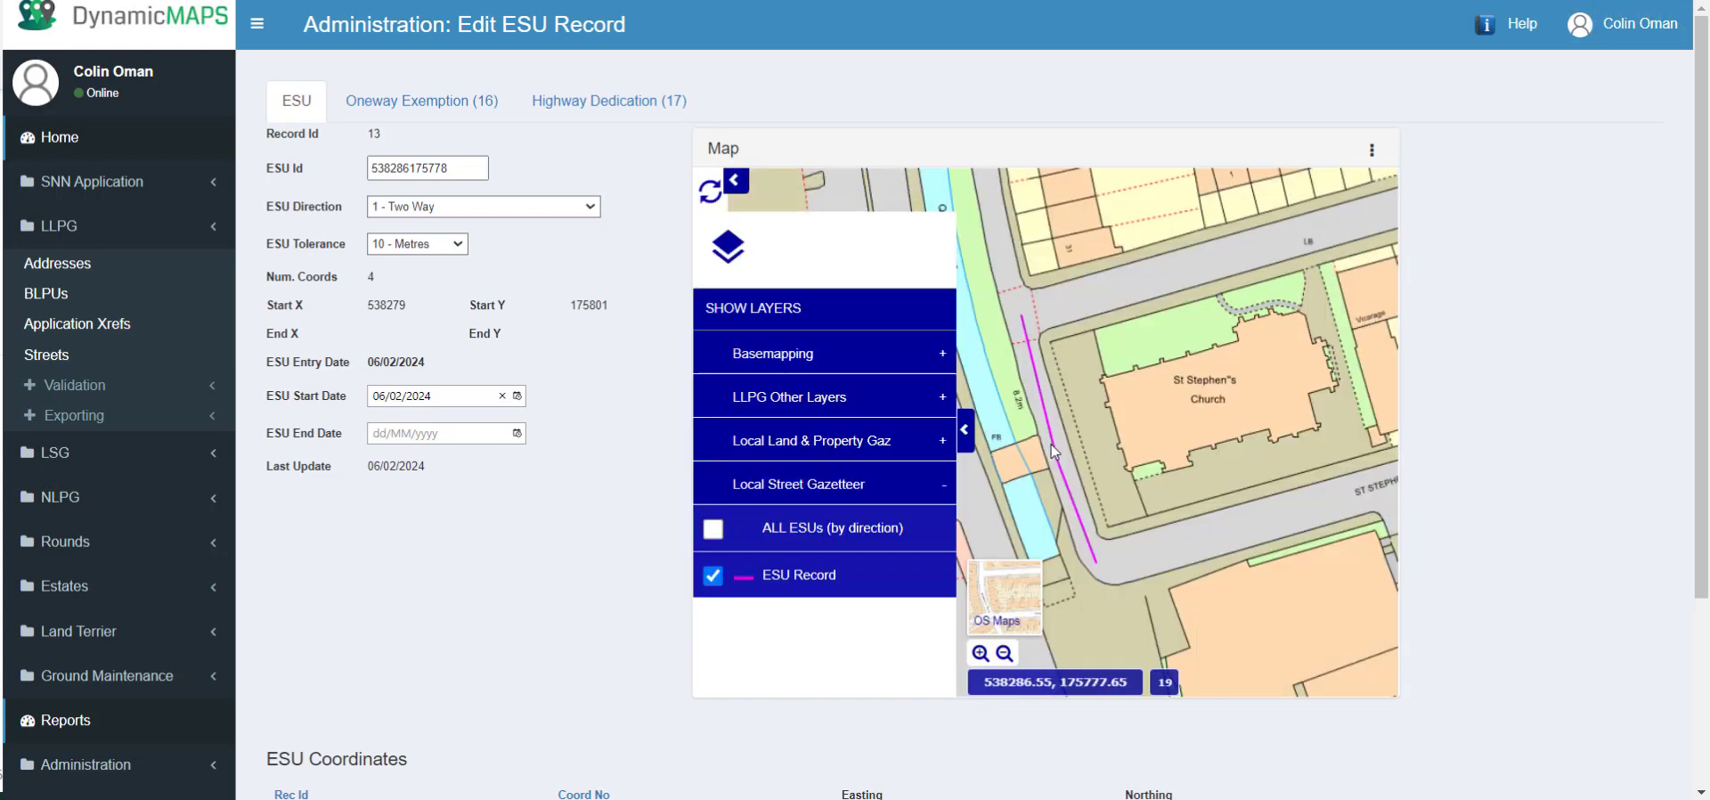
left_click(1056, 451)
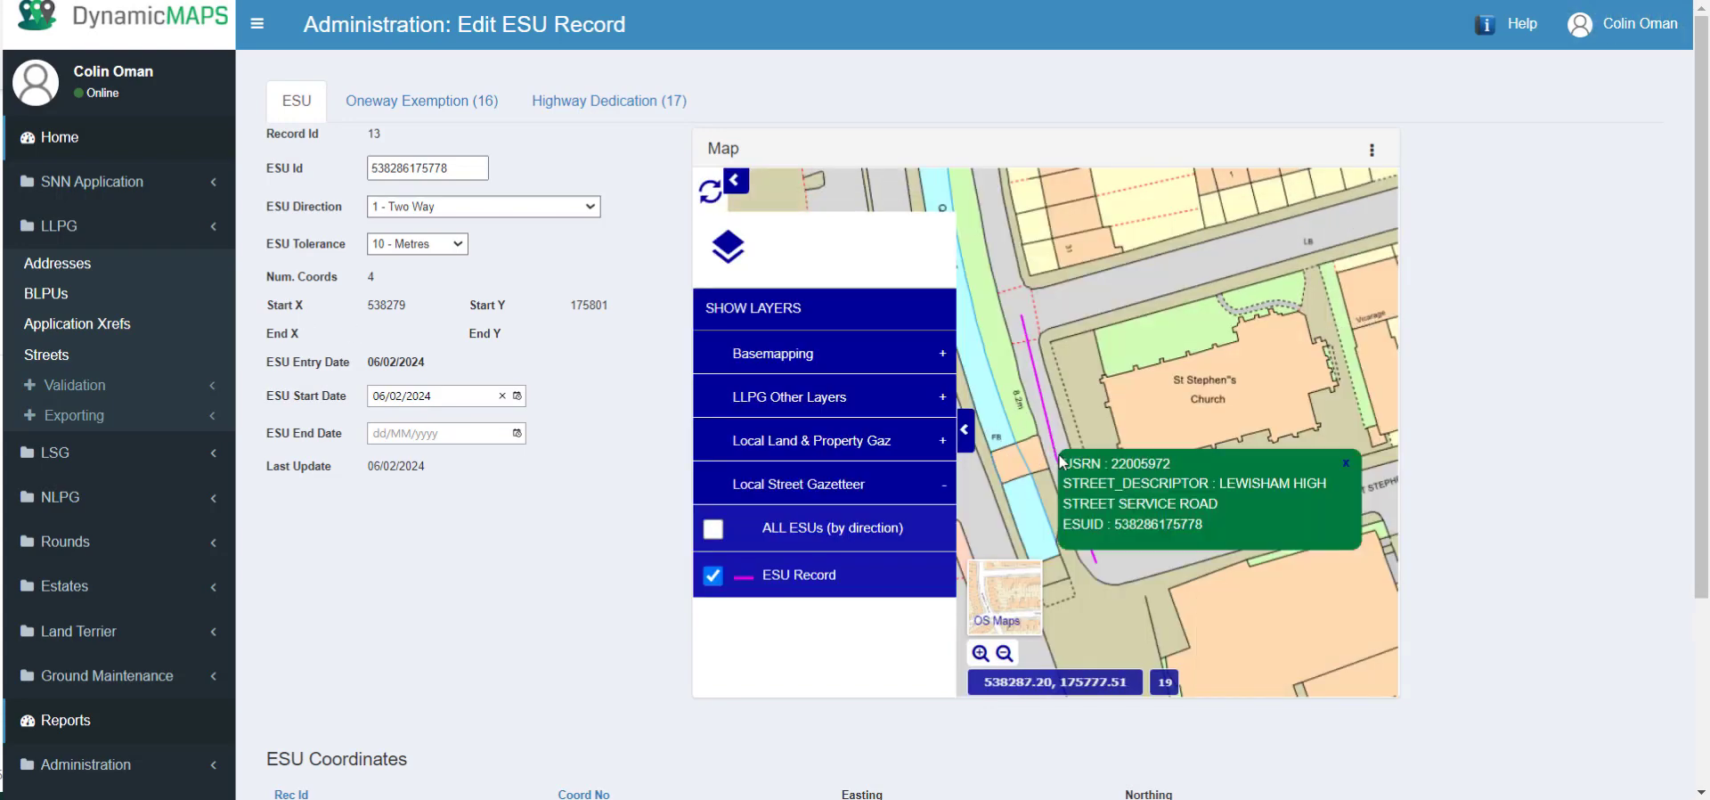
left_click_drag(1115, 524, 1208, 522)
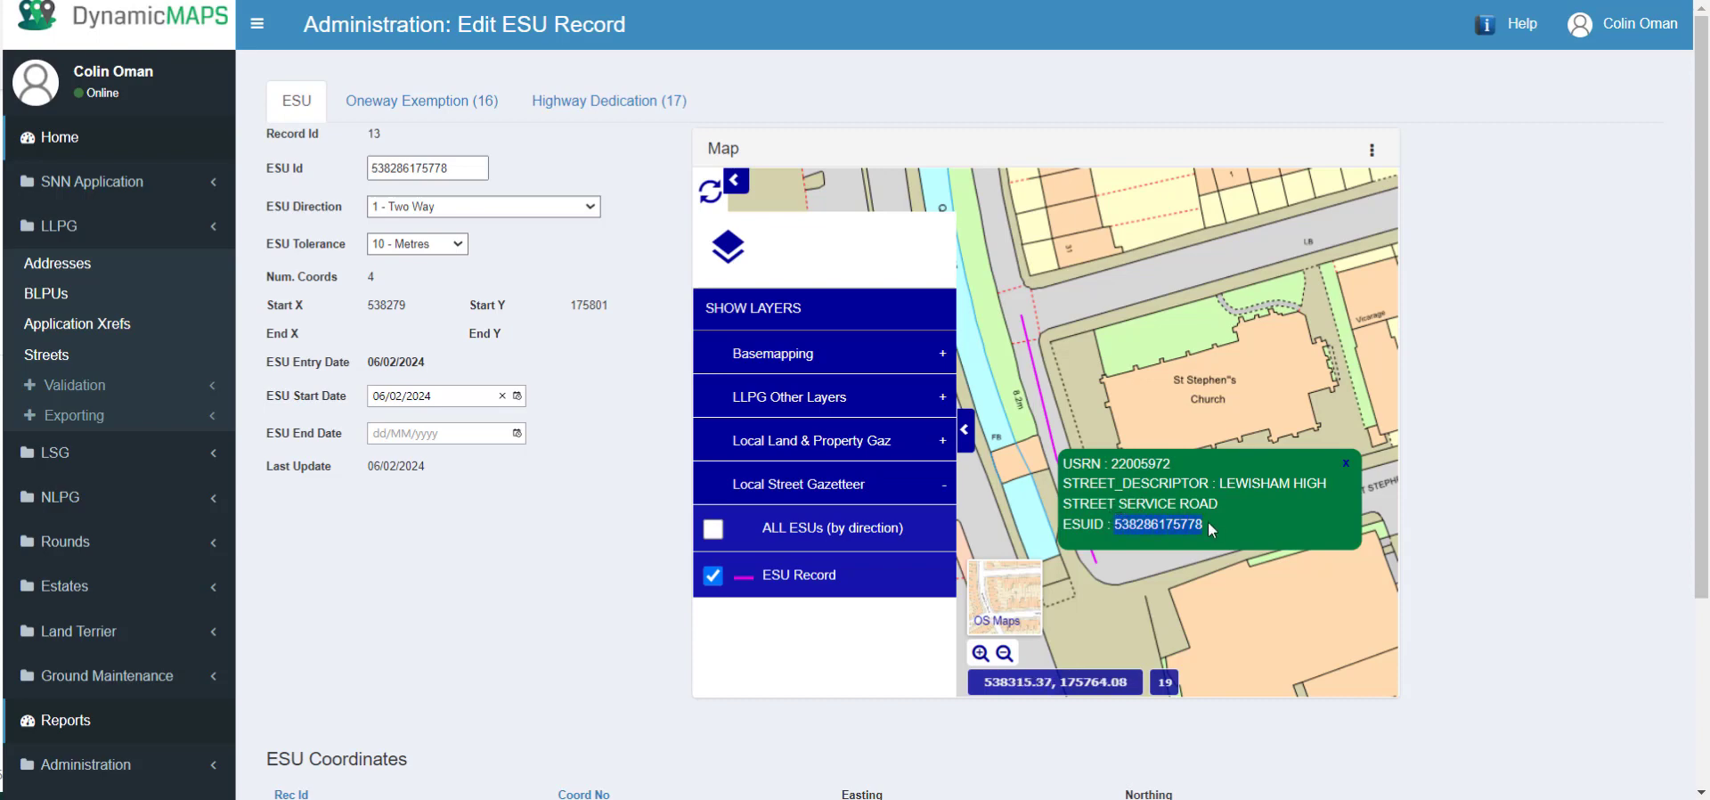
left_click(1347, 464)
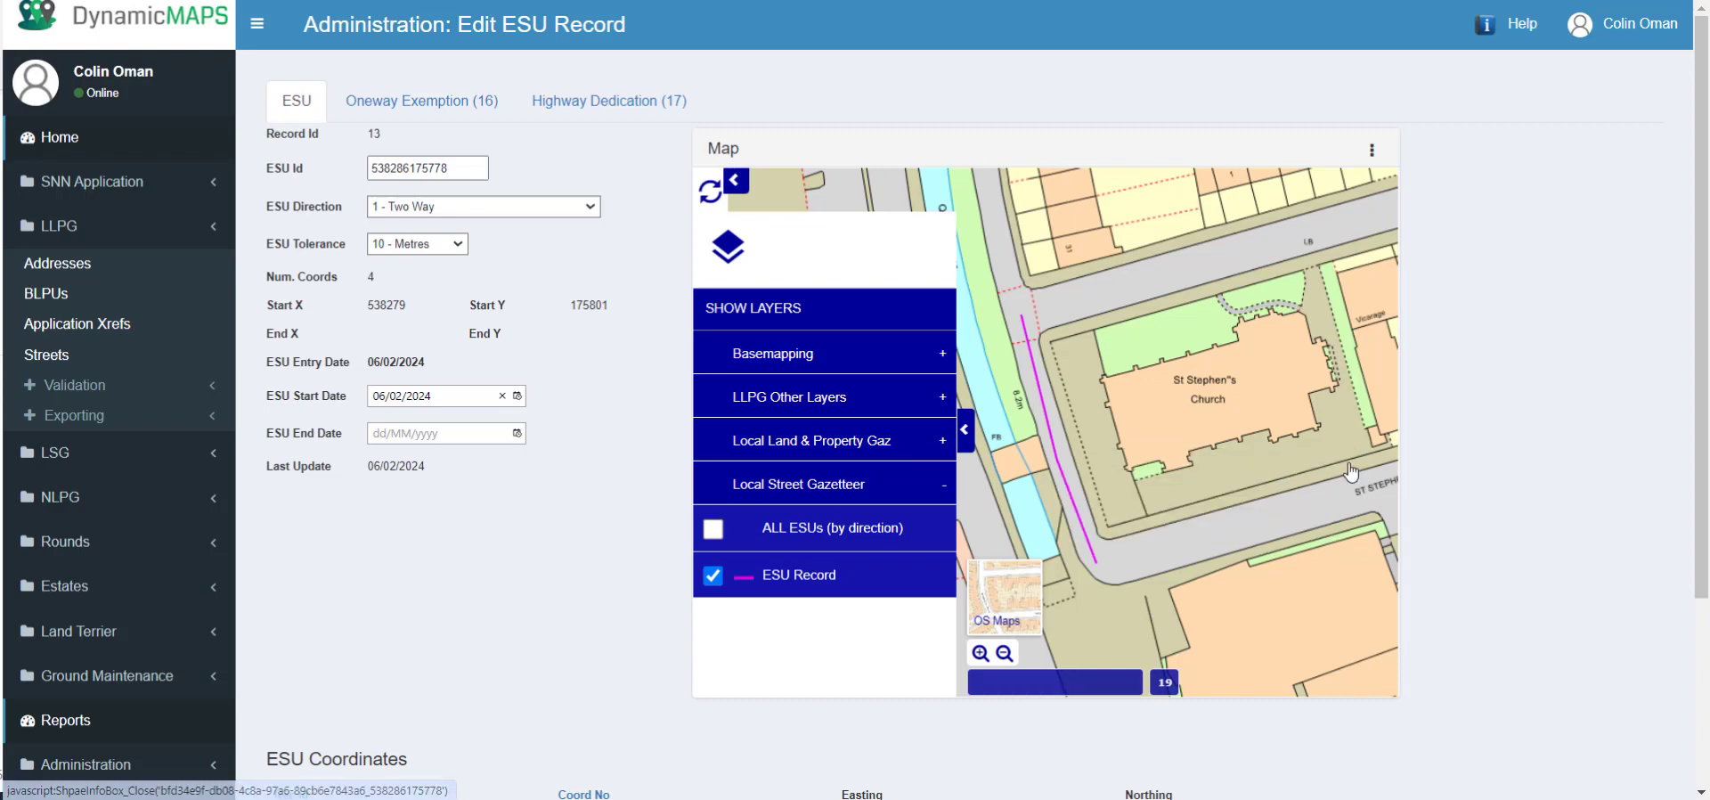
left_click(714, 575)
left_click(713, 529)
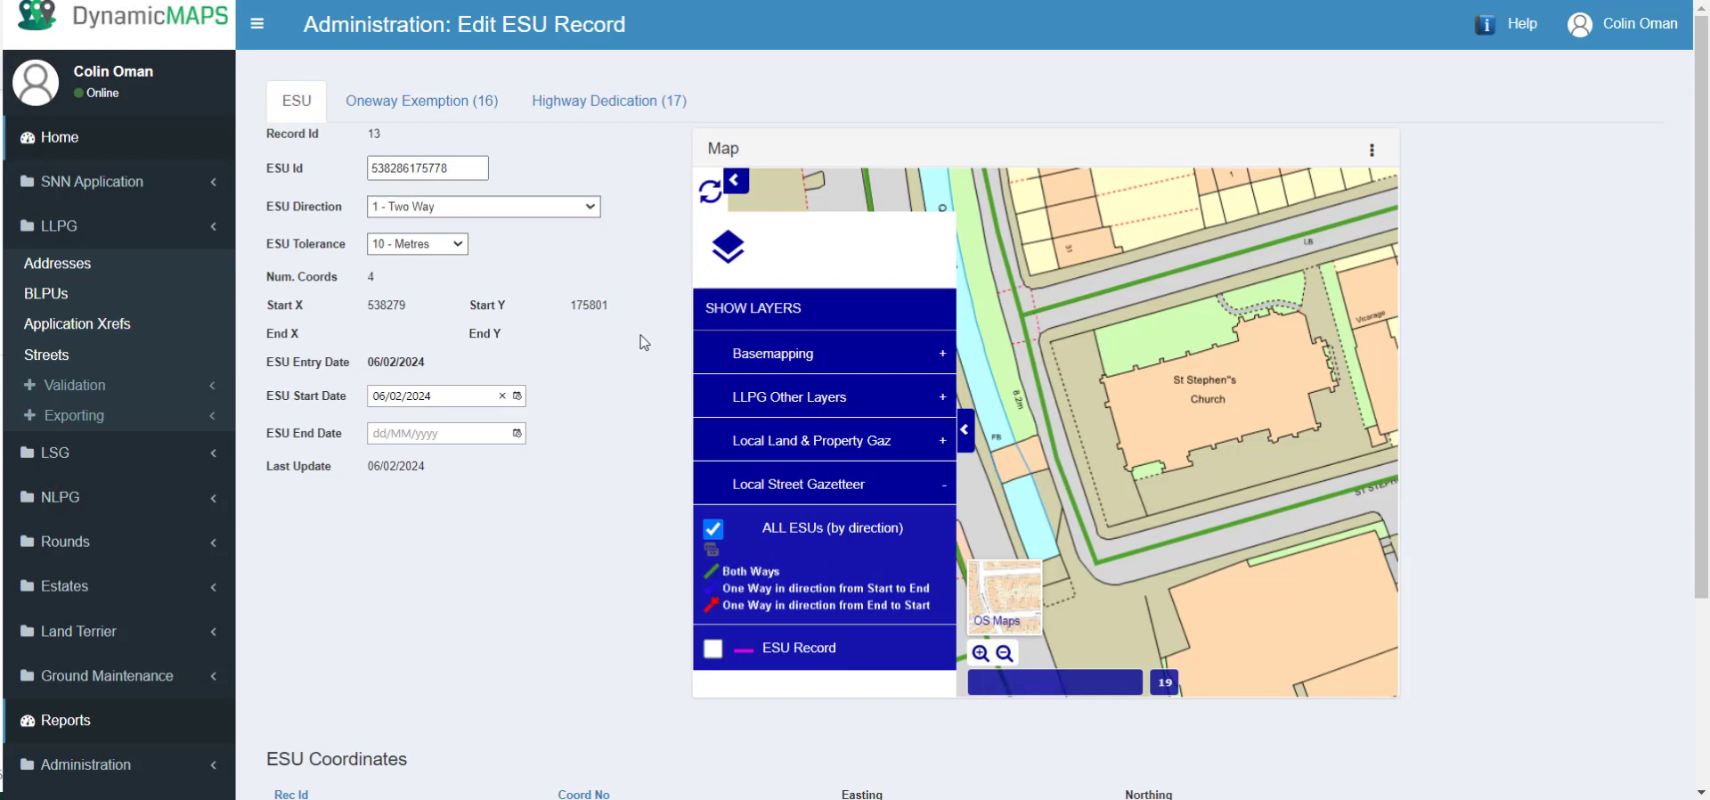
Step: Save the ESU direction as 3 - One way in direction from End to Start coordinate, and check the direction arrows on the map
left_click(596, 208)
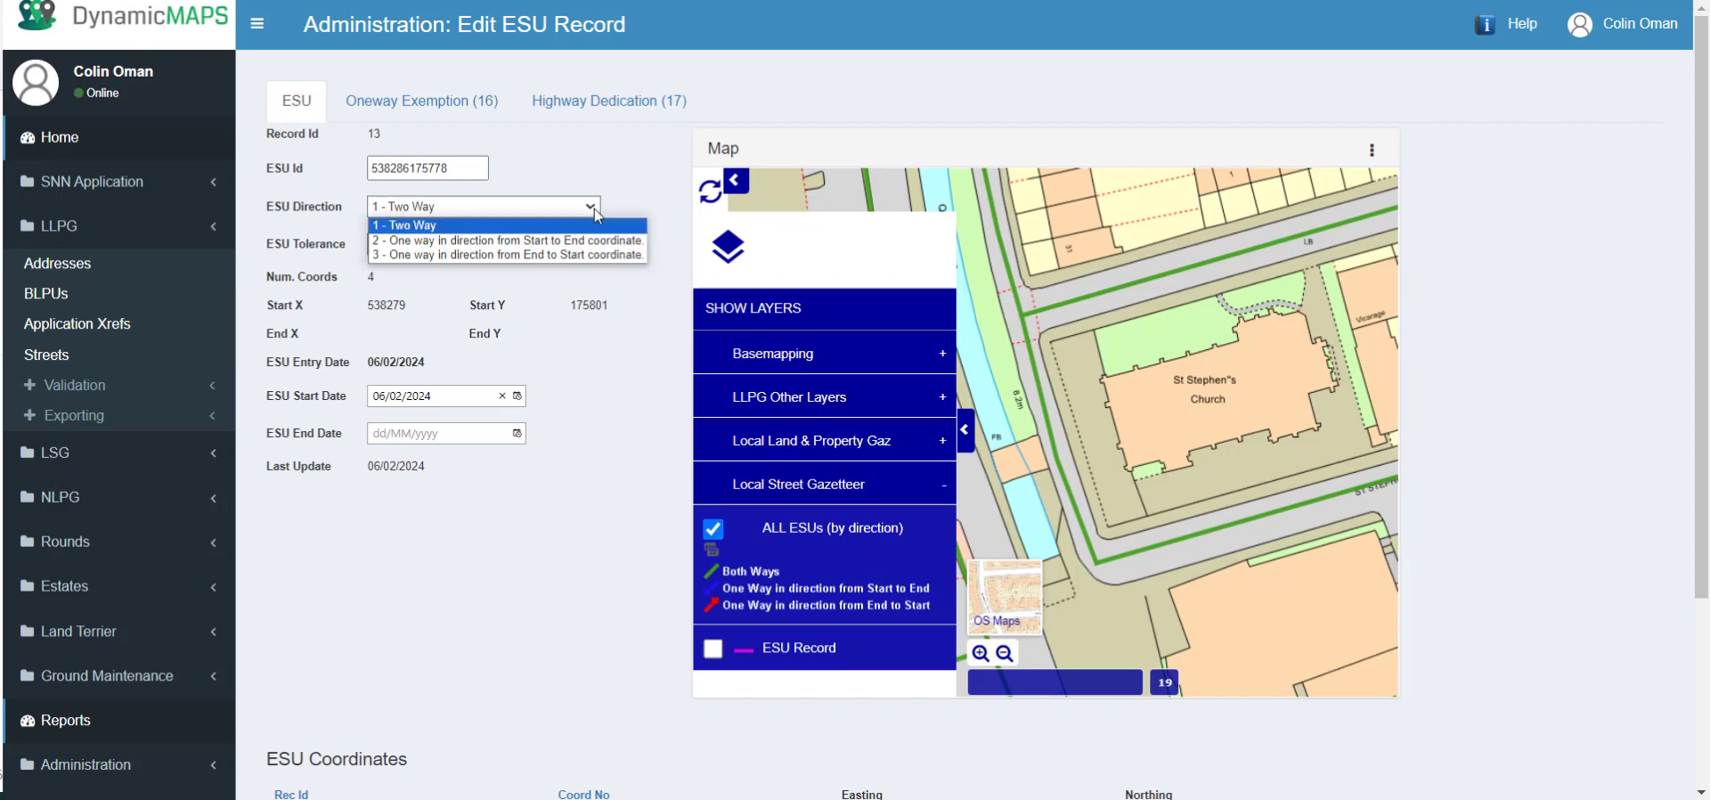
left_click(462, 254)
left_click(527, 259)
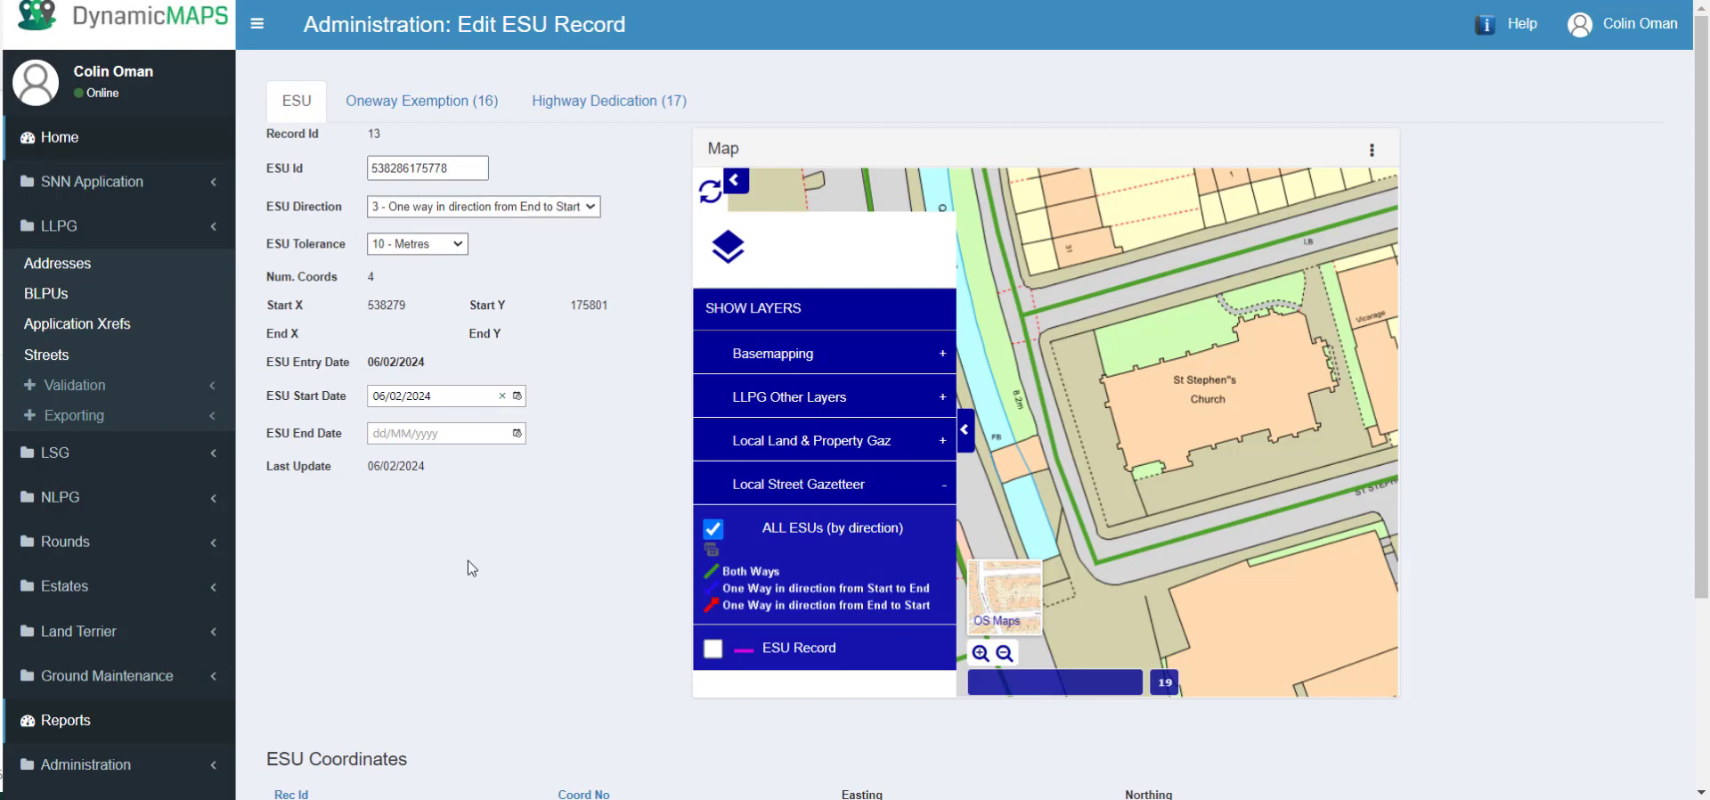
scroll(453, 676, "down", 3)
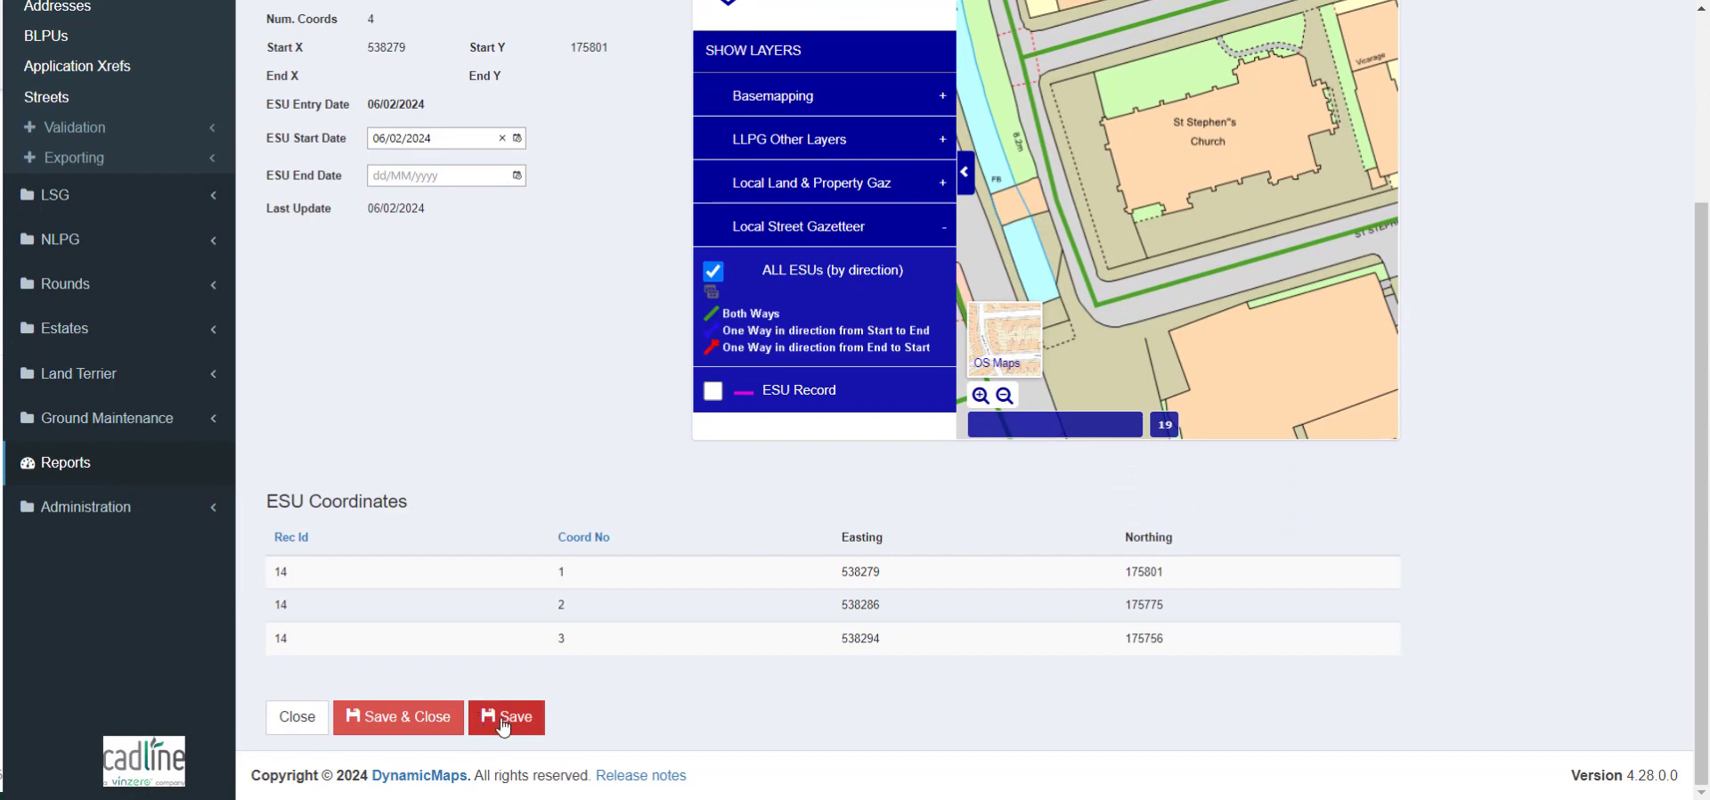
left_click(501, 721)
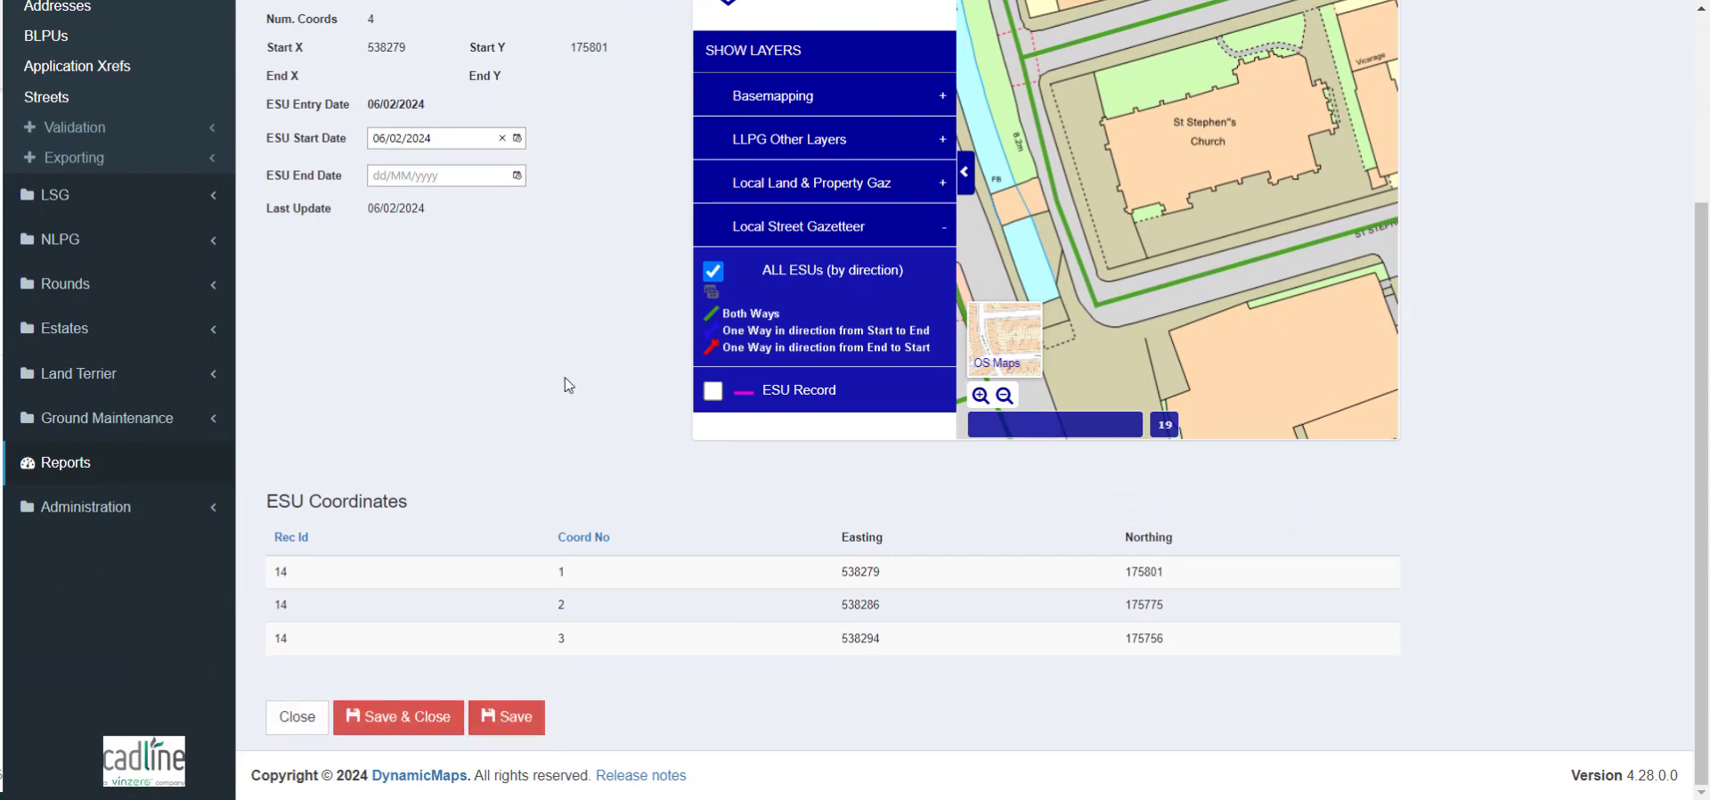
scroll(564, 387, "up", 3)
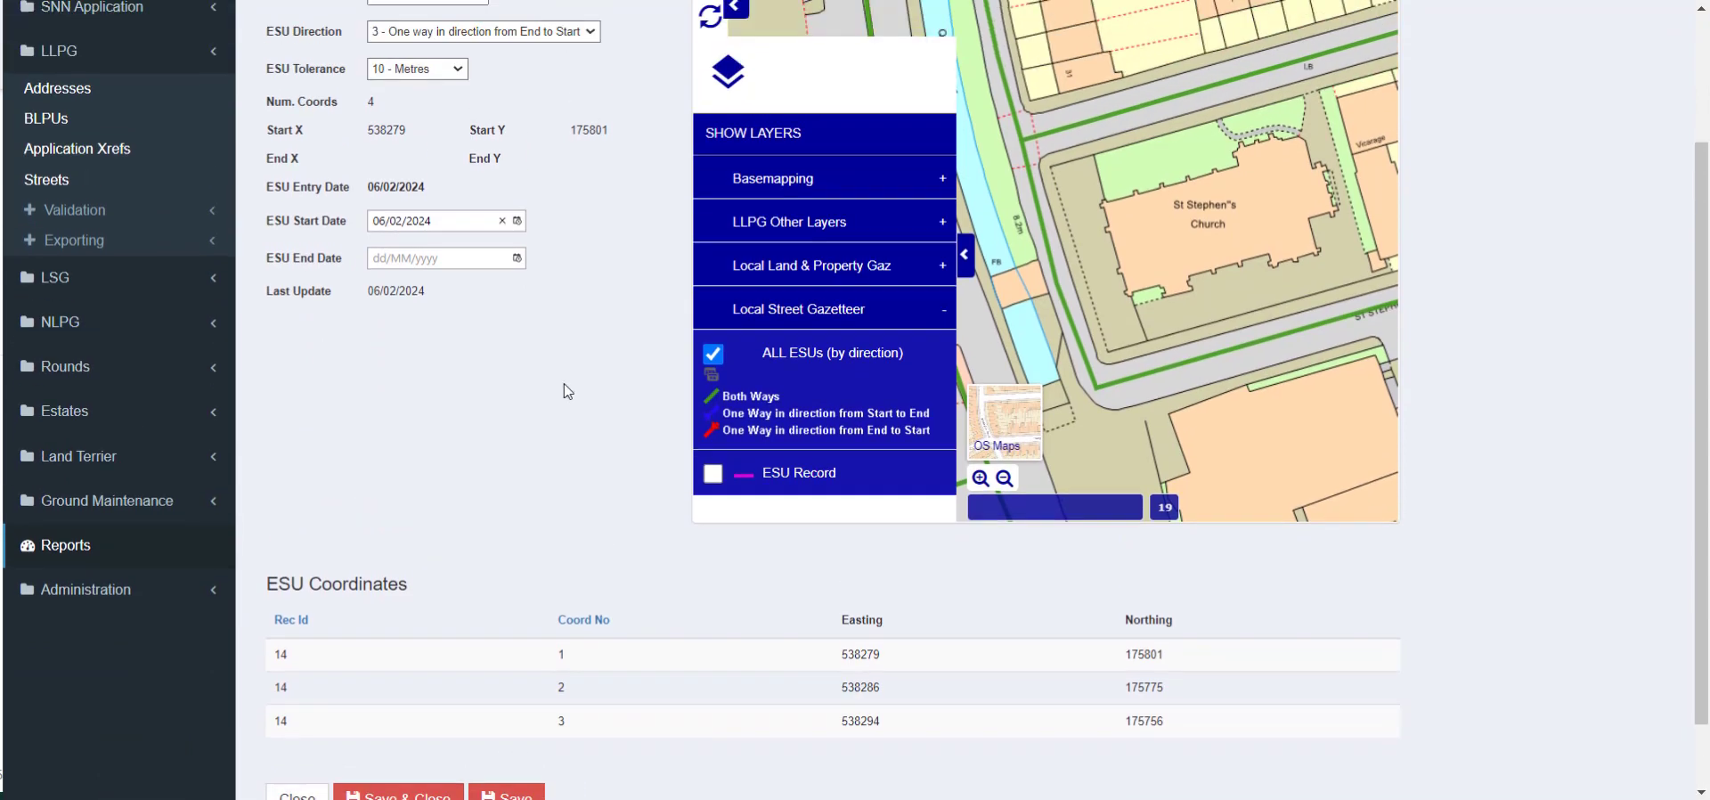
scroll(1076, 365, "down", 1)
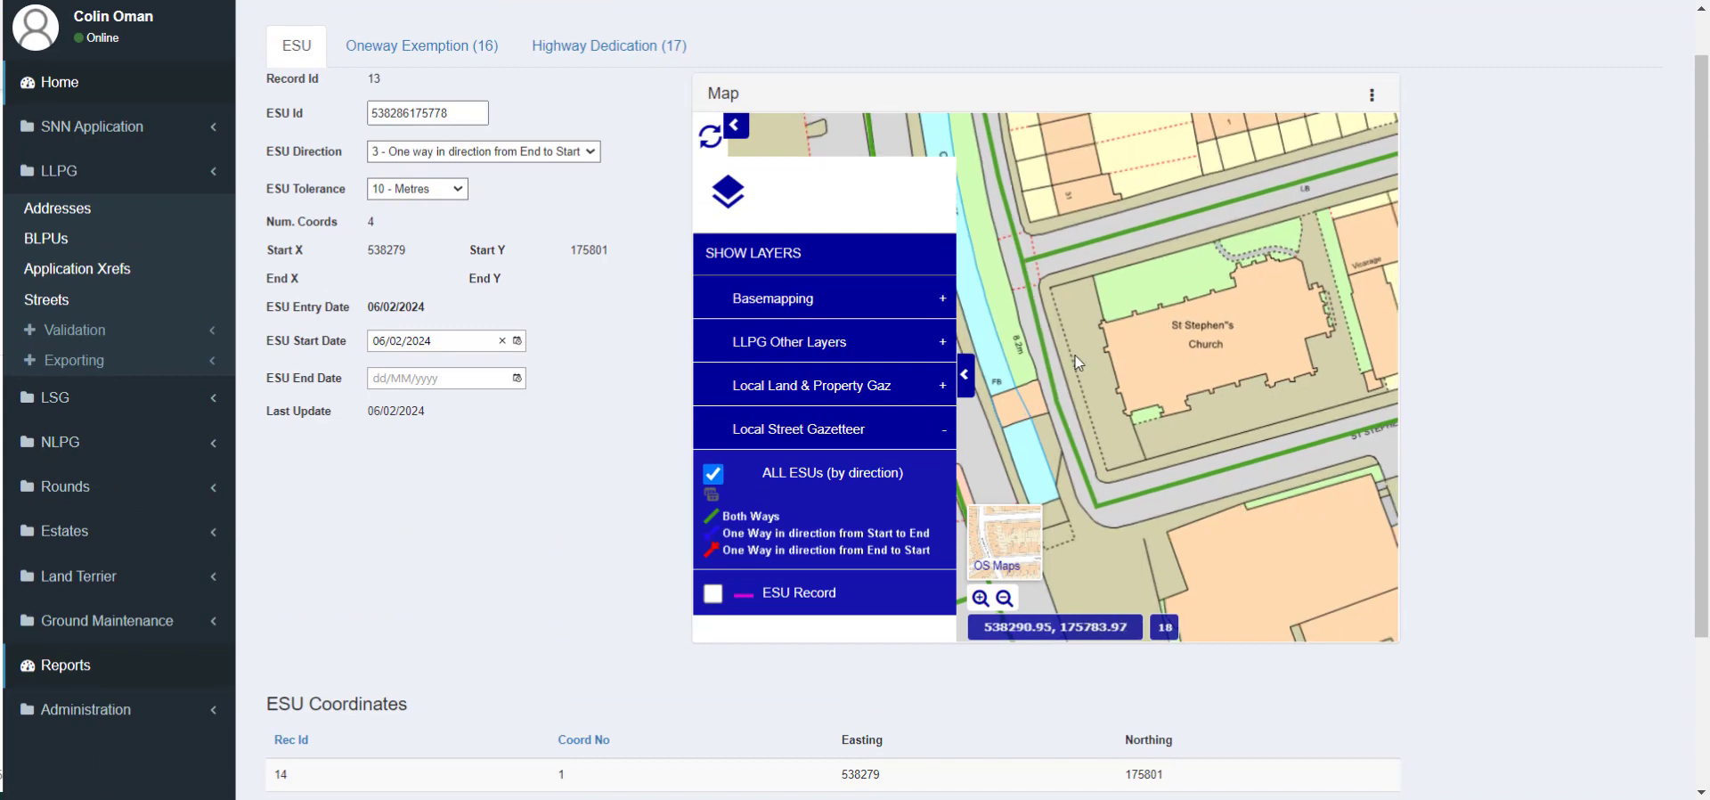
scroll(1078, 378, "up", 2)
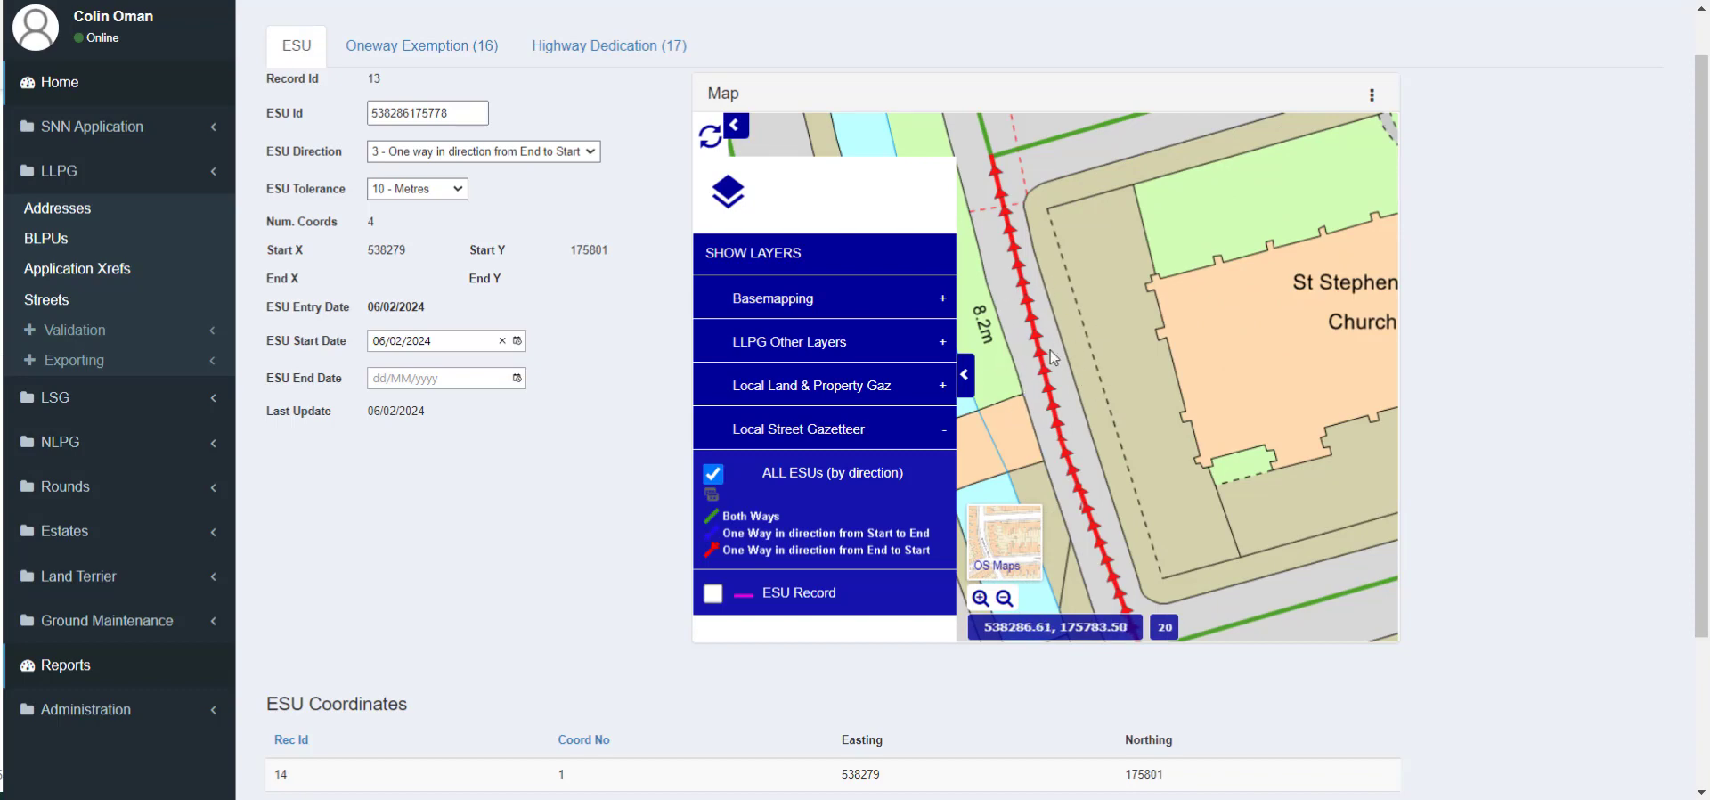
Step: Set the ESU direction to 1 - Two Way, save the record and close it
left_click(591, 153)
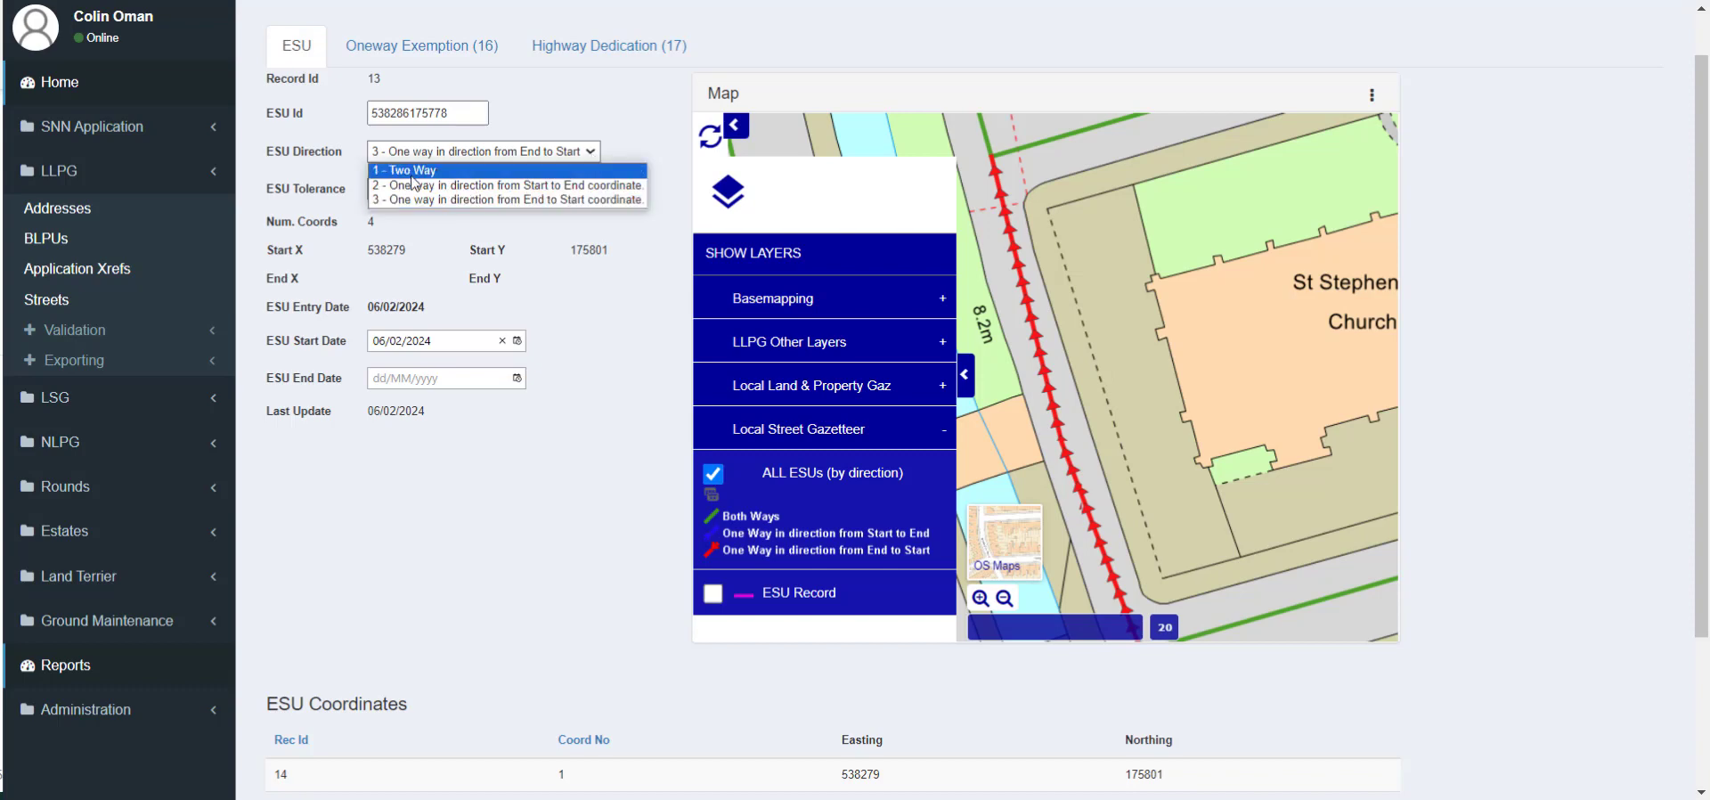
left_click(416, 171)
scroll(488, 590, "down", 3)
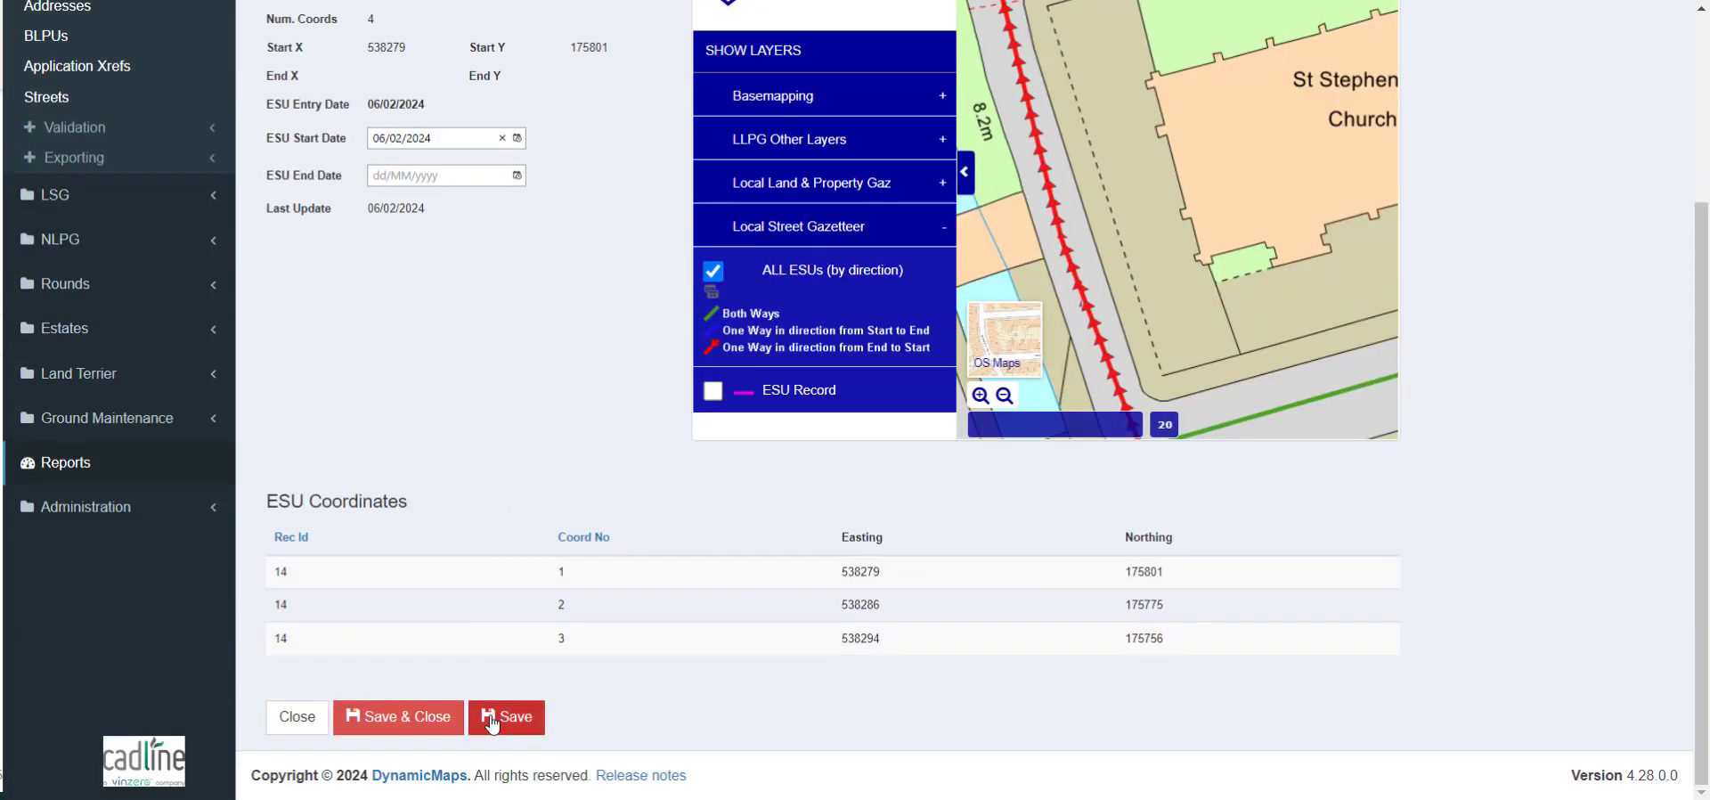
left_click(506, 716)
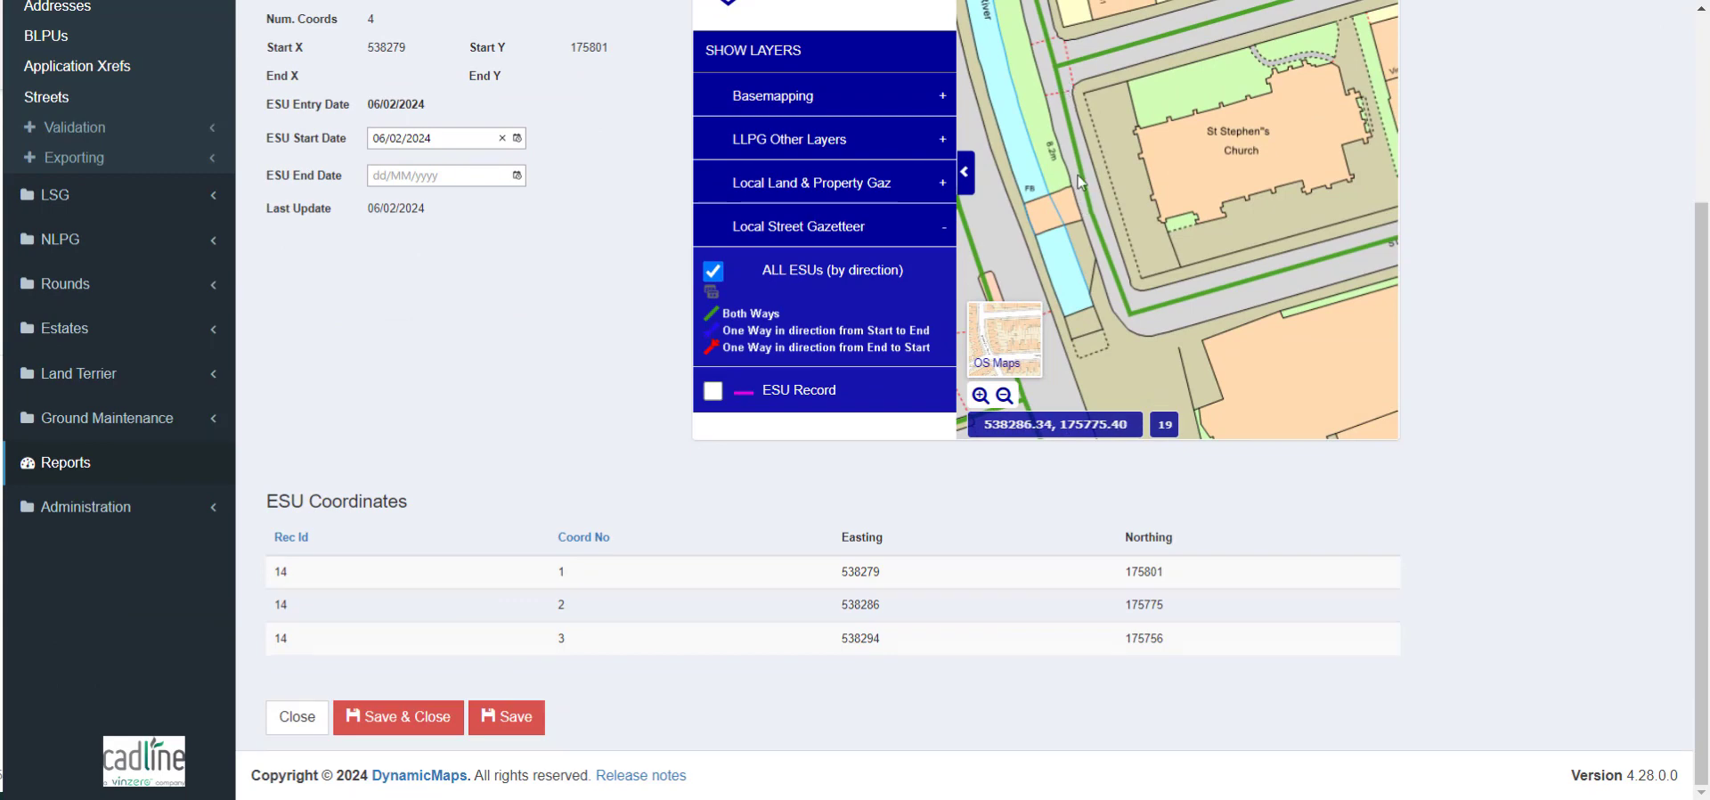
left_click(297, 716)
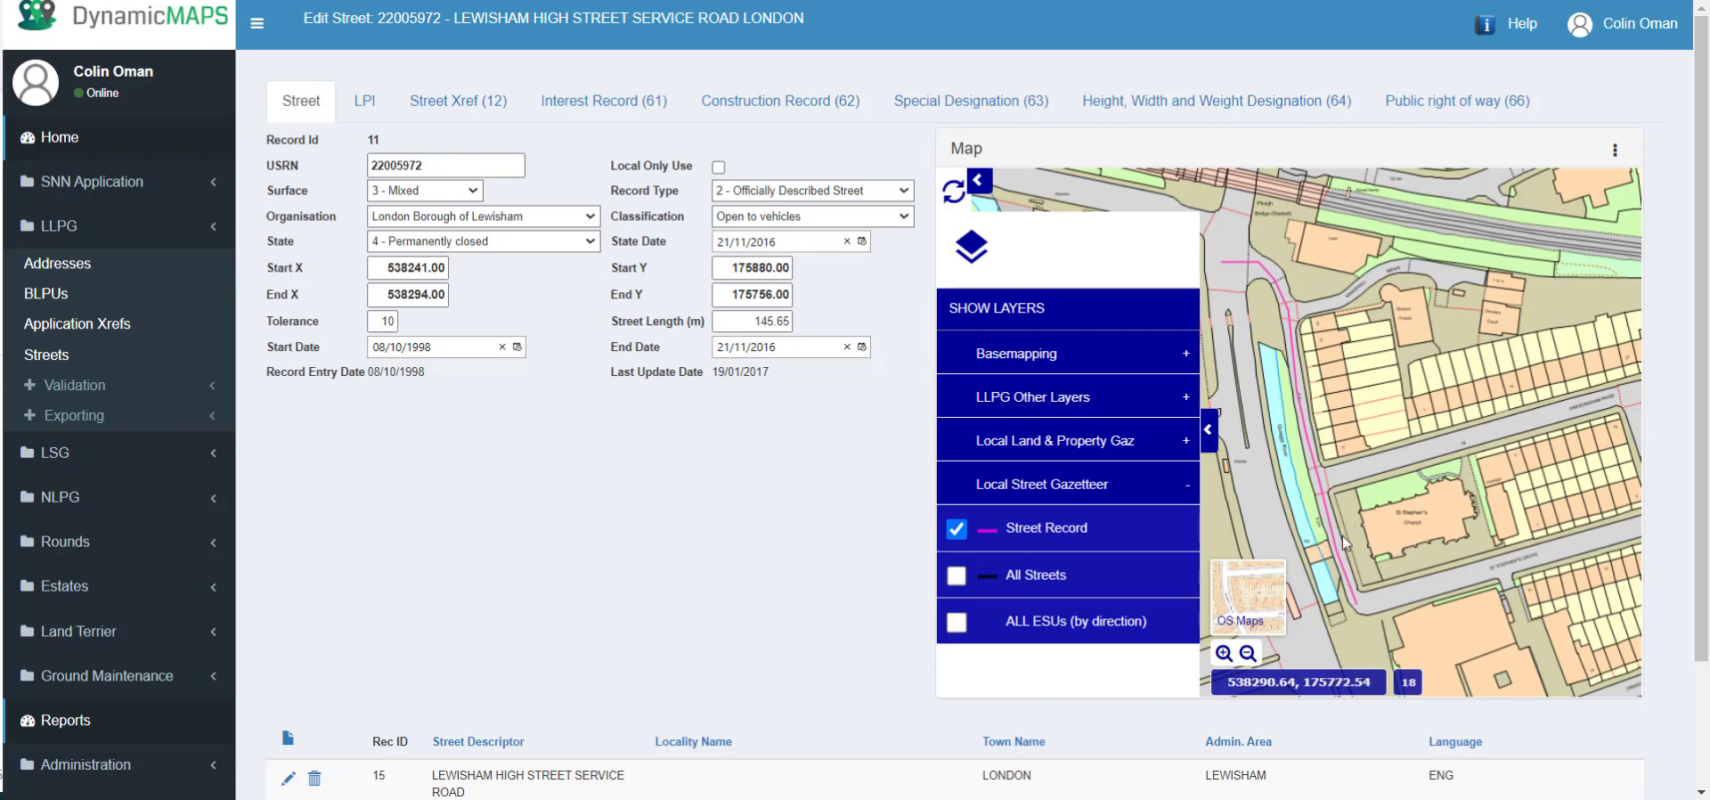
Step: Enable editing on the street's map, open the drawing tools and review the instructions for the Delete Part operation
left_click(1615, 151)
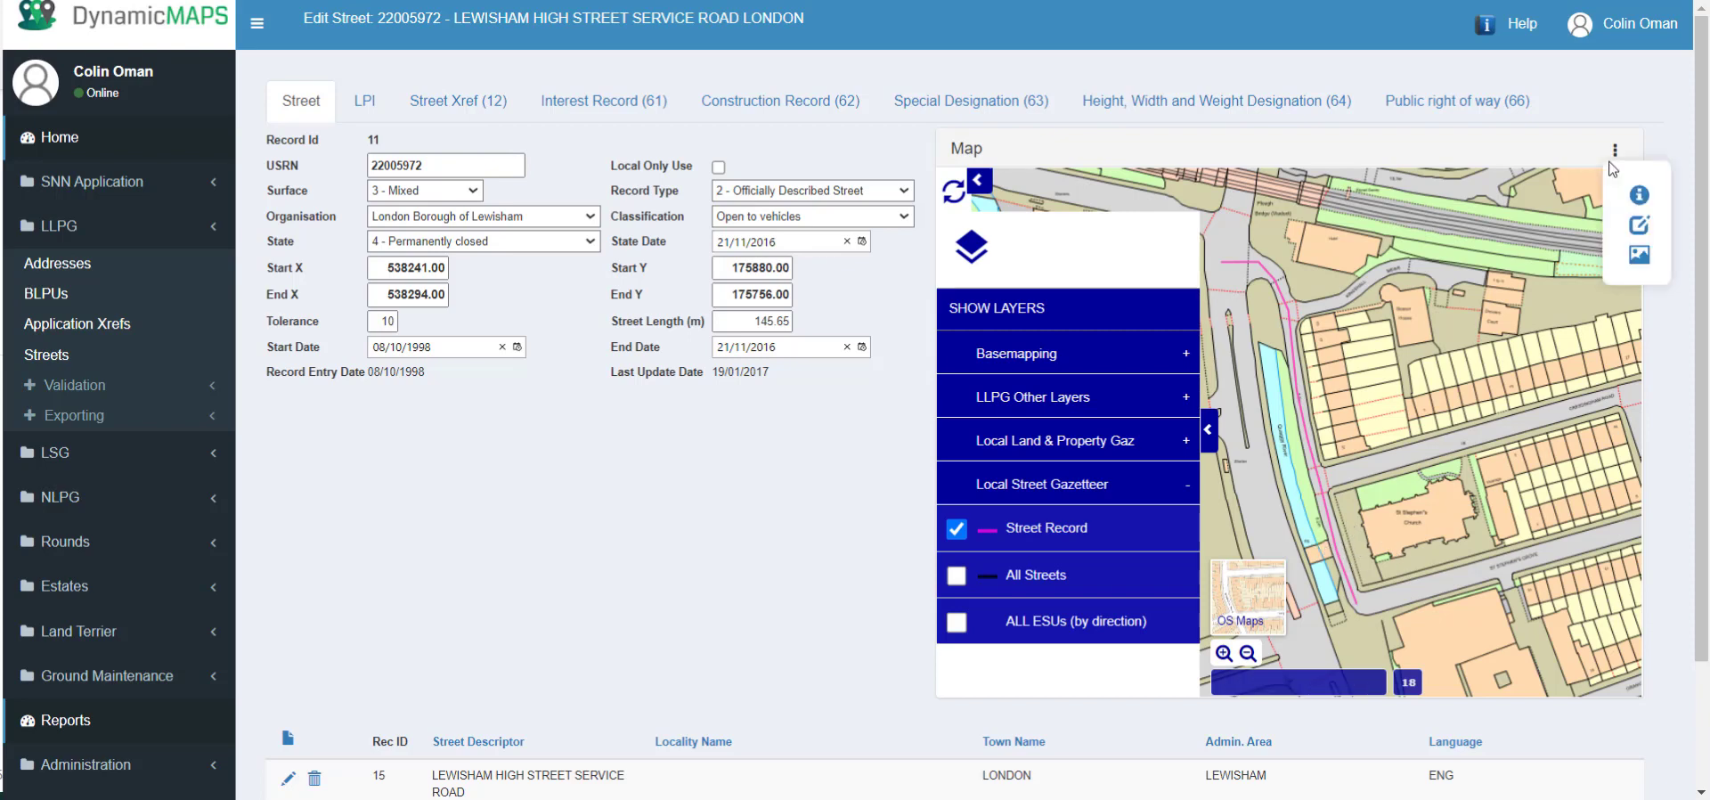
left_click(1644, 233)
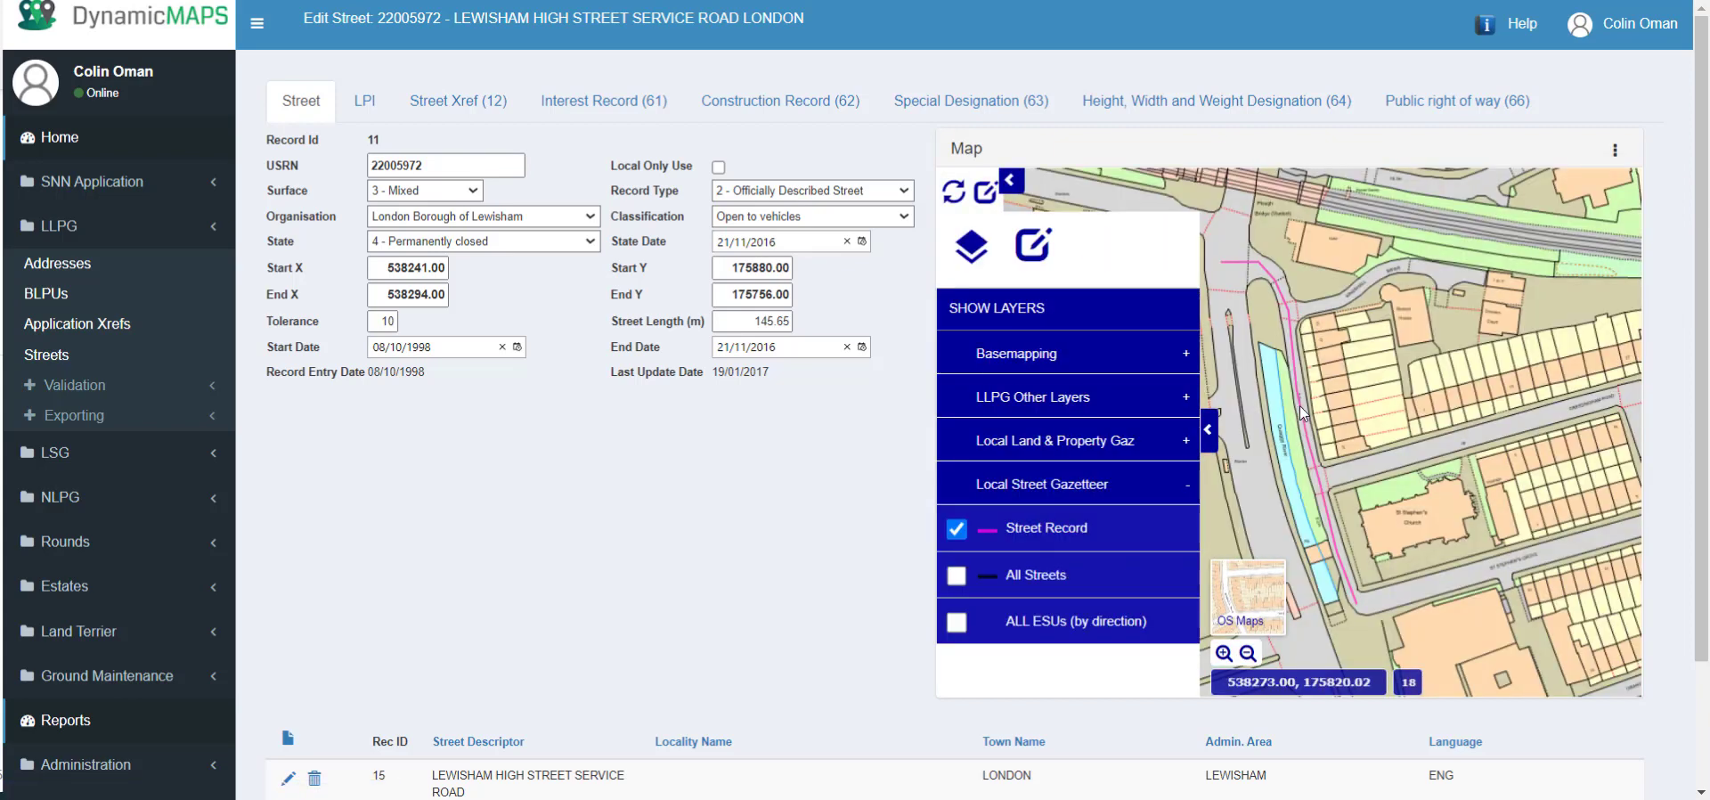
left_click(1035, 249)
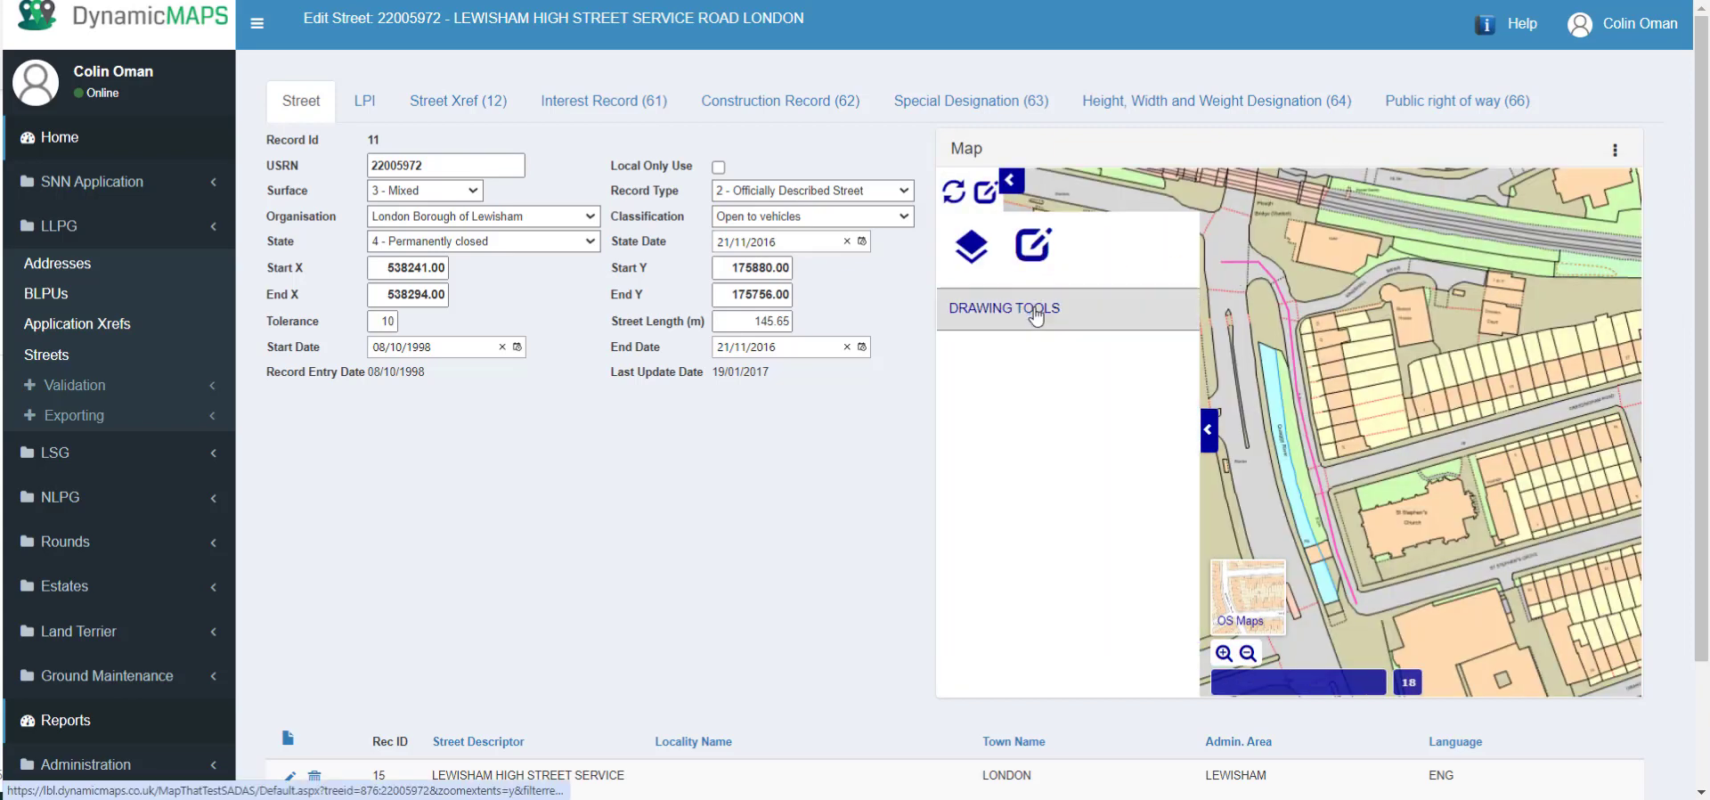
scroll(1072, 458, "down", 3)
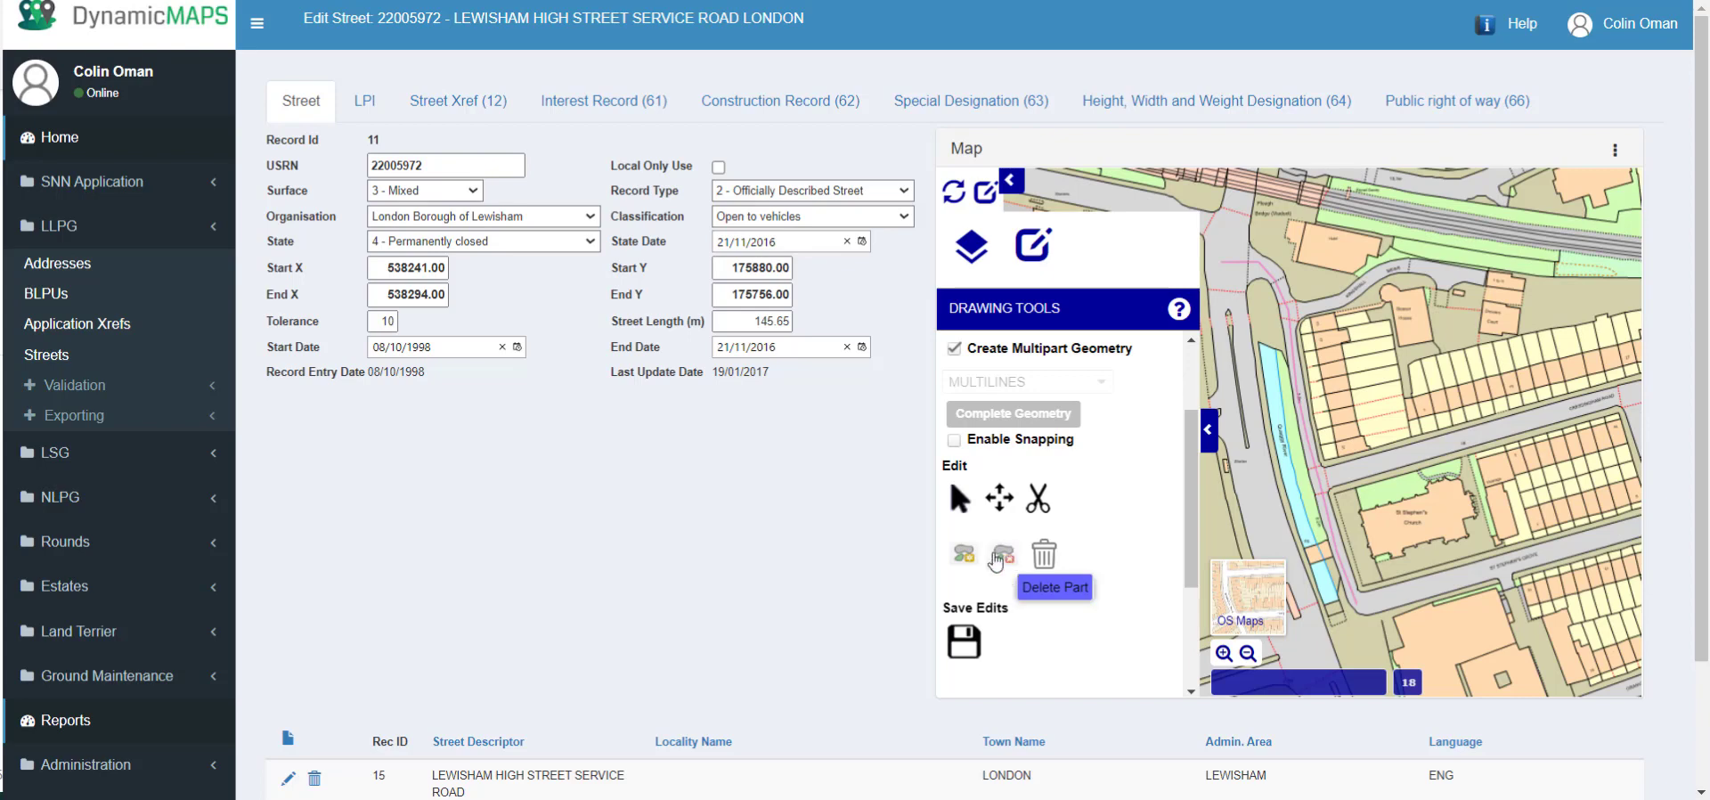
left_click(1004, 562)
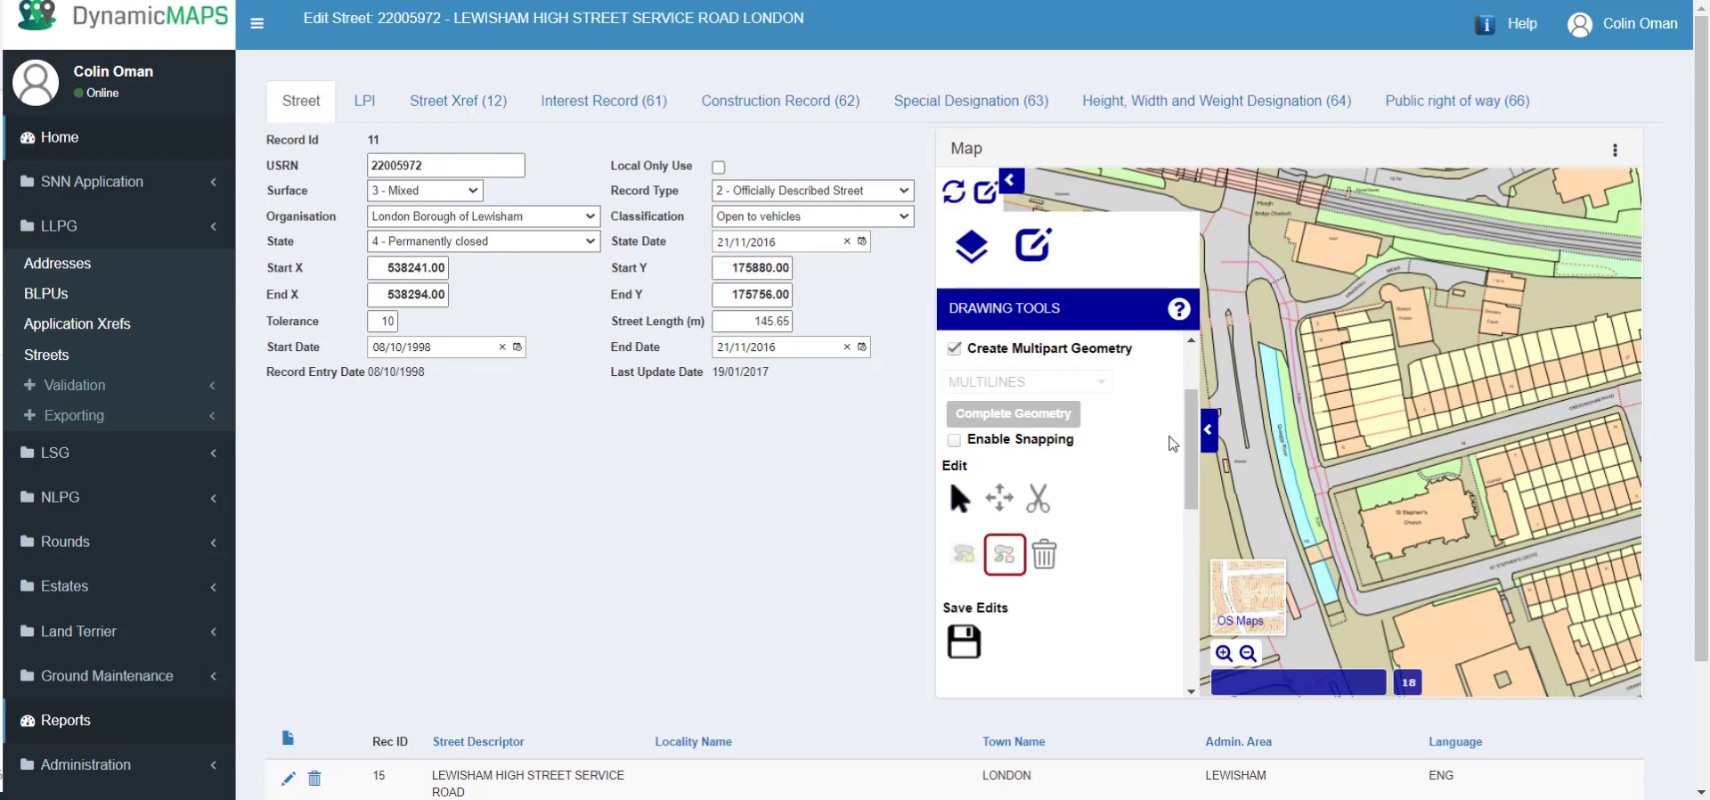
scroll(1180, 586, "down", 3)
scroll(1180, 588, "down", 1)
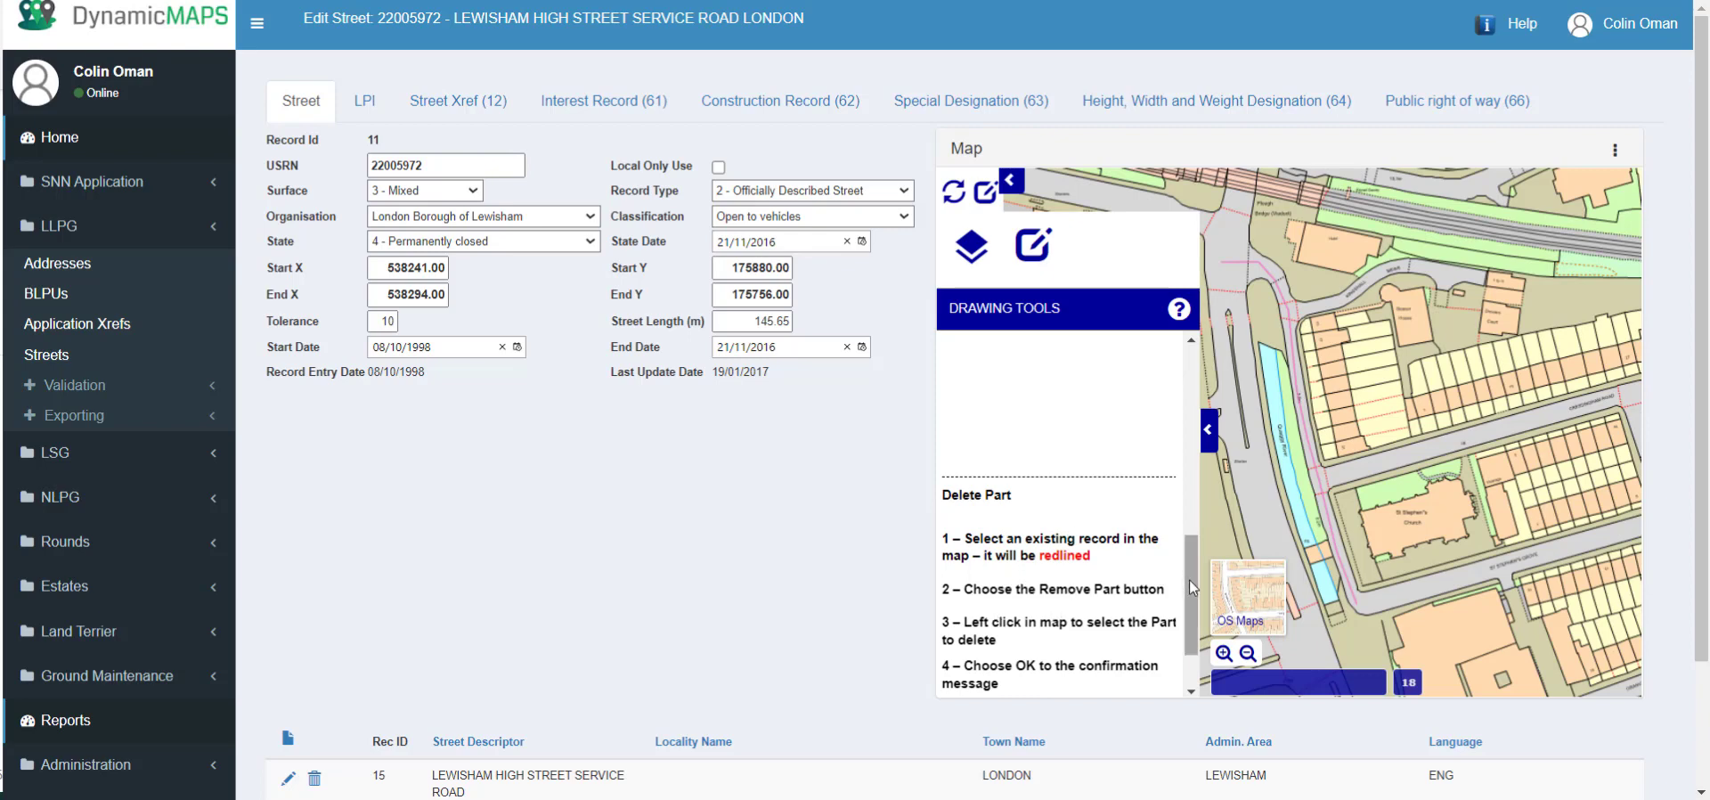
left_click_drag(1189, 579, 1192, 399)
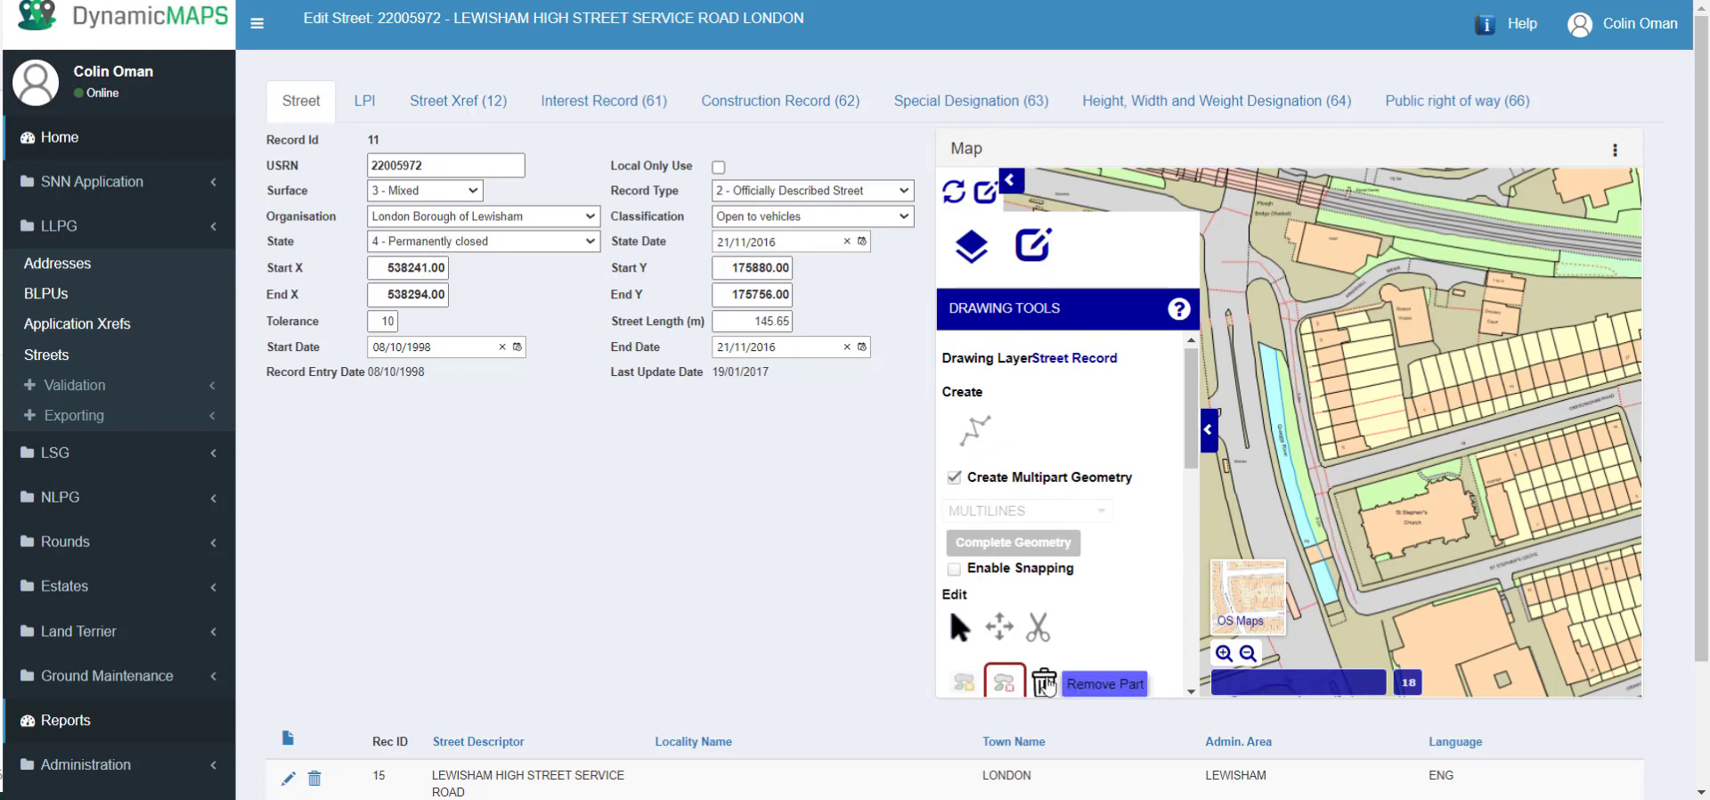
Step: Permanently delete the street line beside St Stephen's Church and save the map edits
left_click(1044, 684)
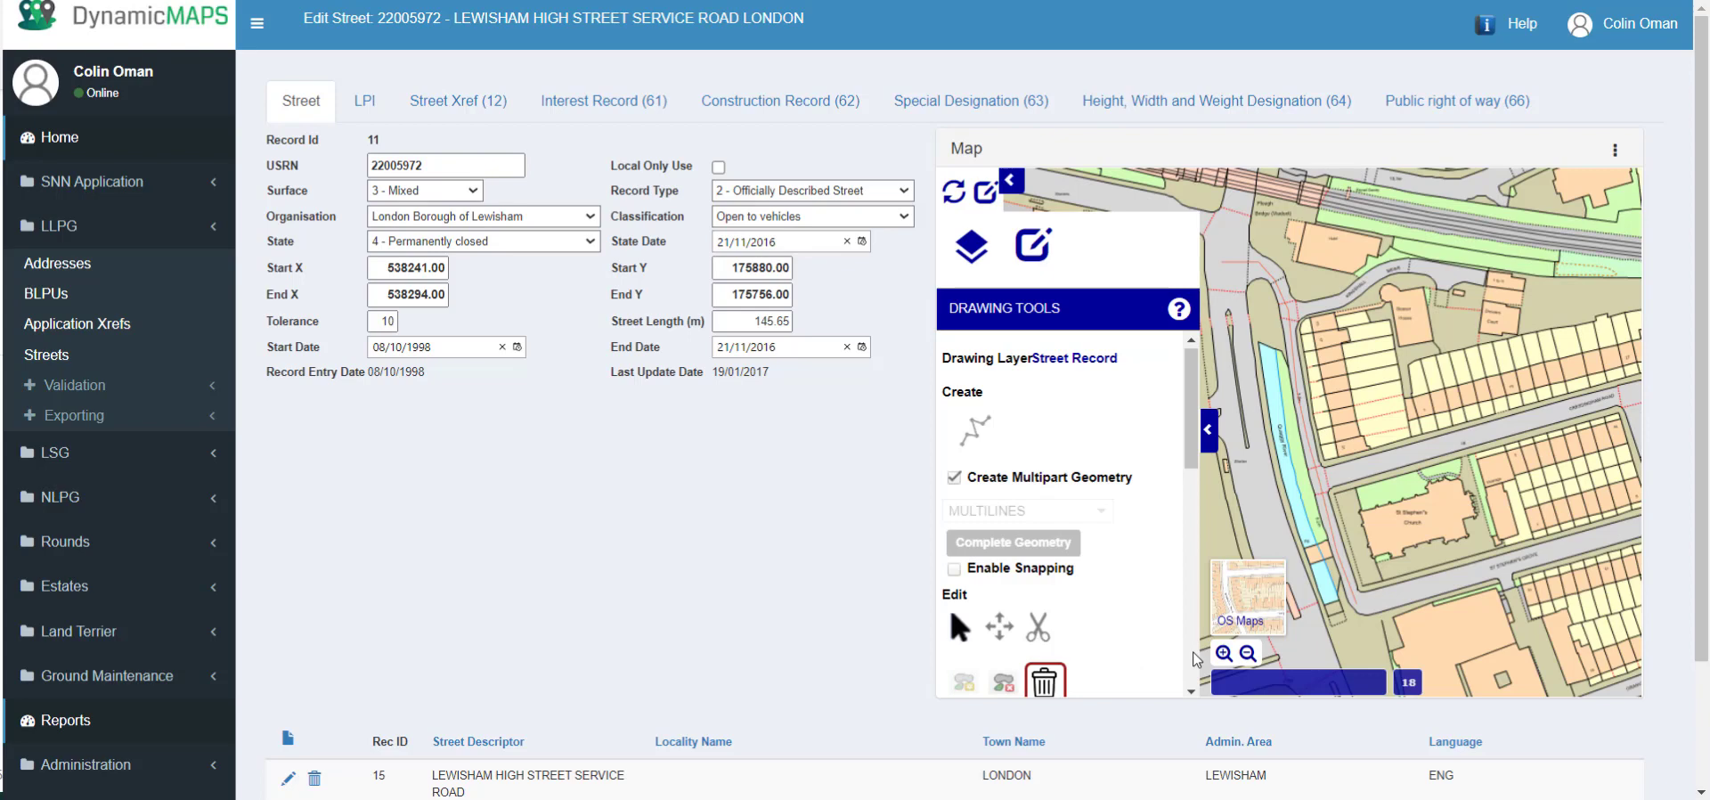
left_click(1344, 572)
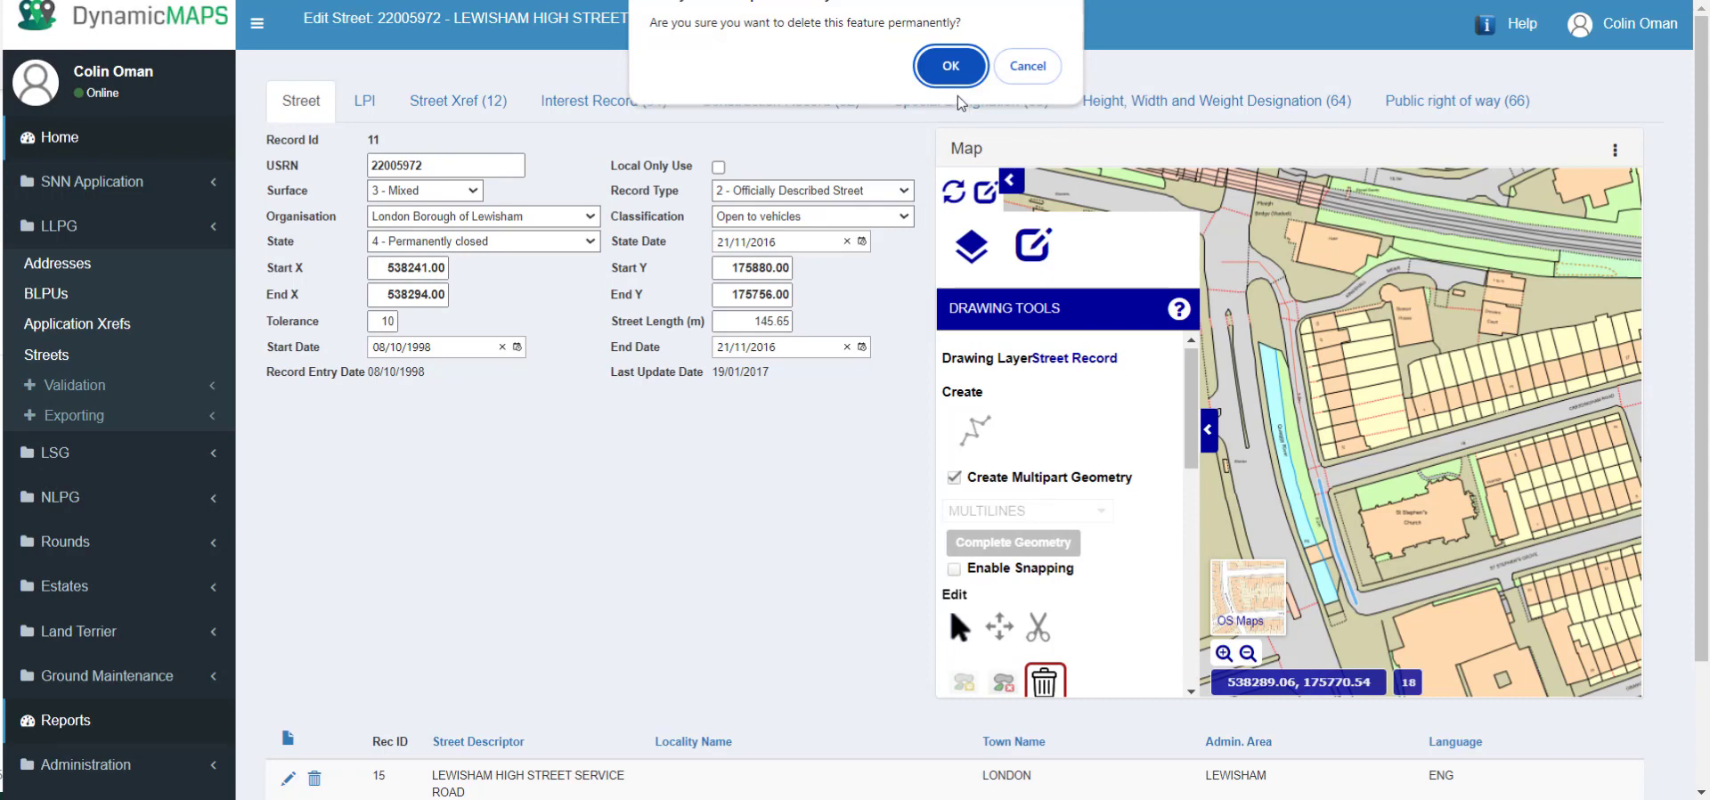
left_click(928, 55)
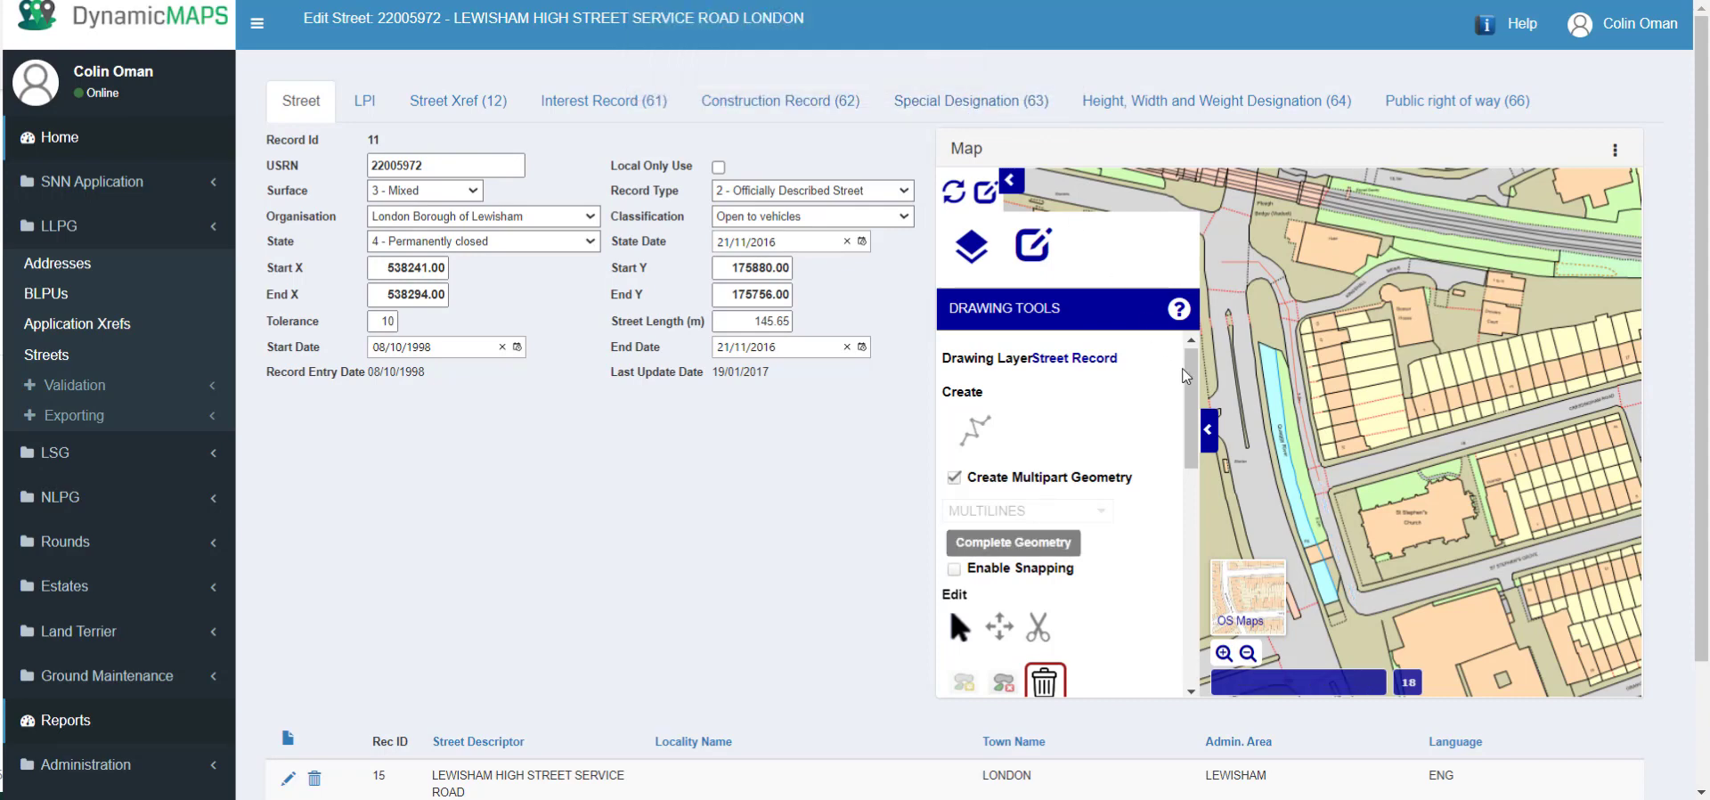
scroll(1194, 392, "down", 3)
left_click(964, 539)
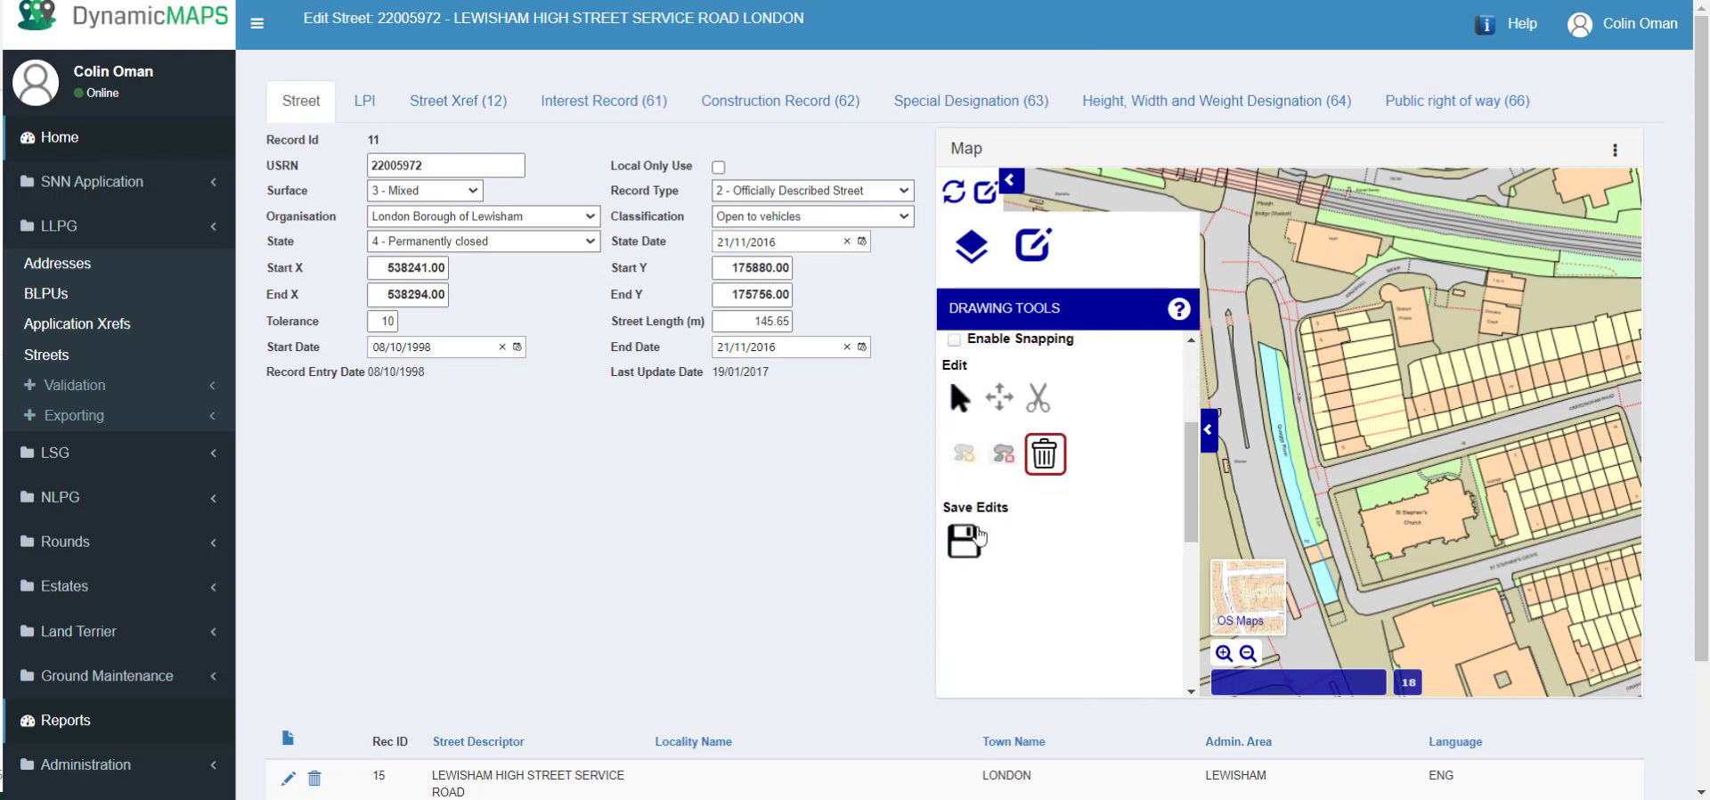
left_click(1269, 468)
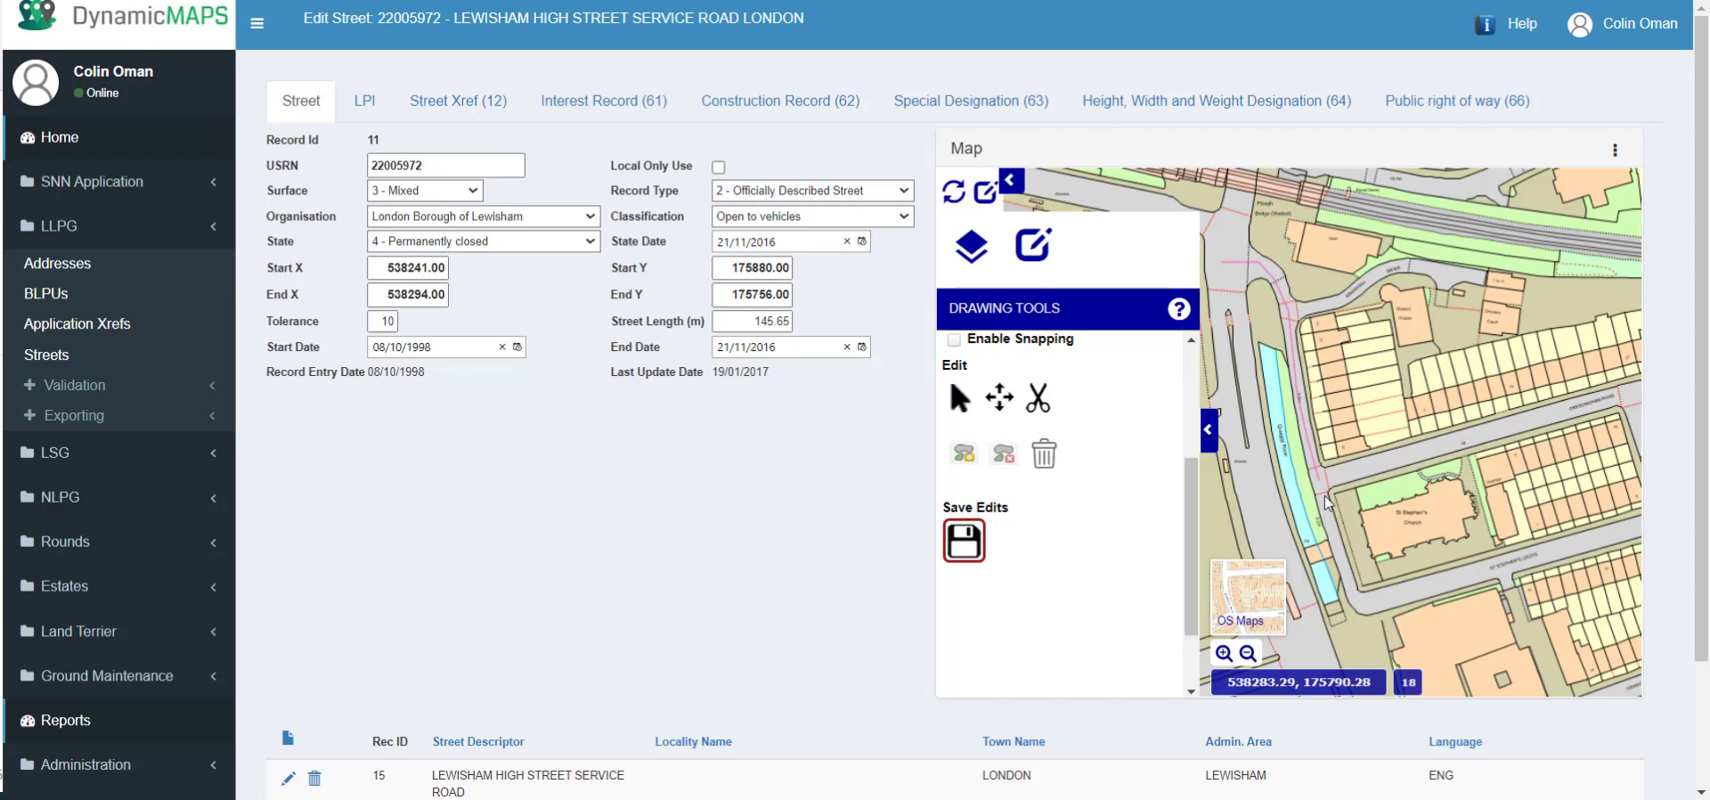
Step: Permanently delete the street line running along the service road north of the church, and save the map edits
left_click(1002, 456)
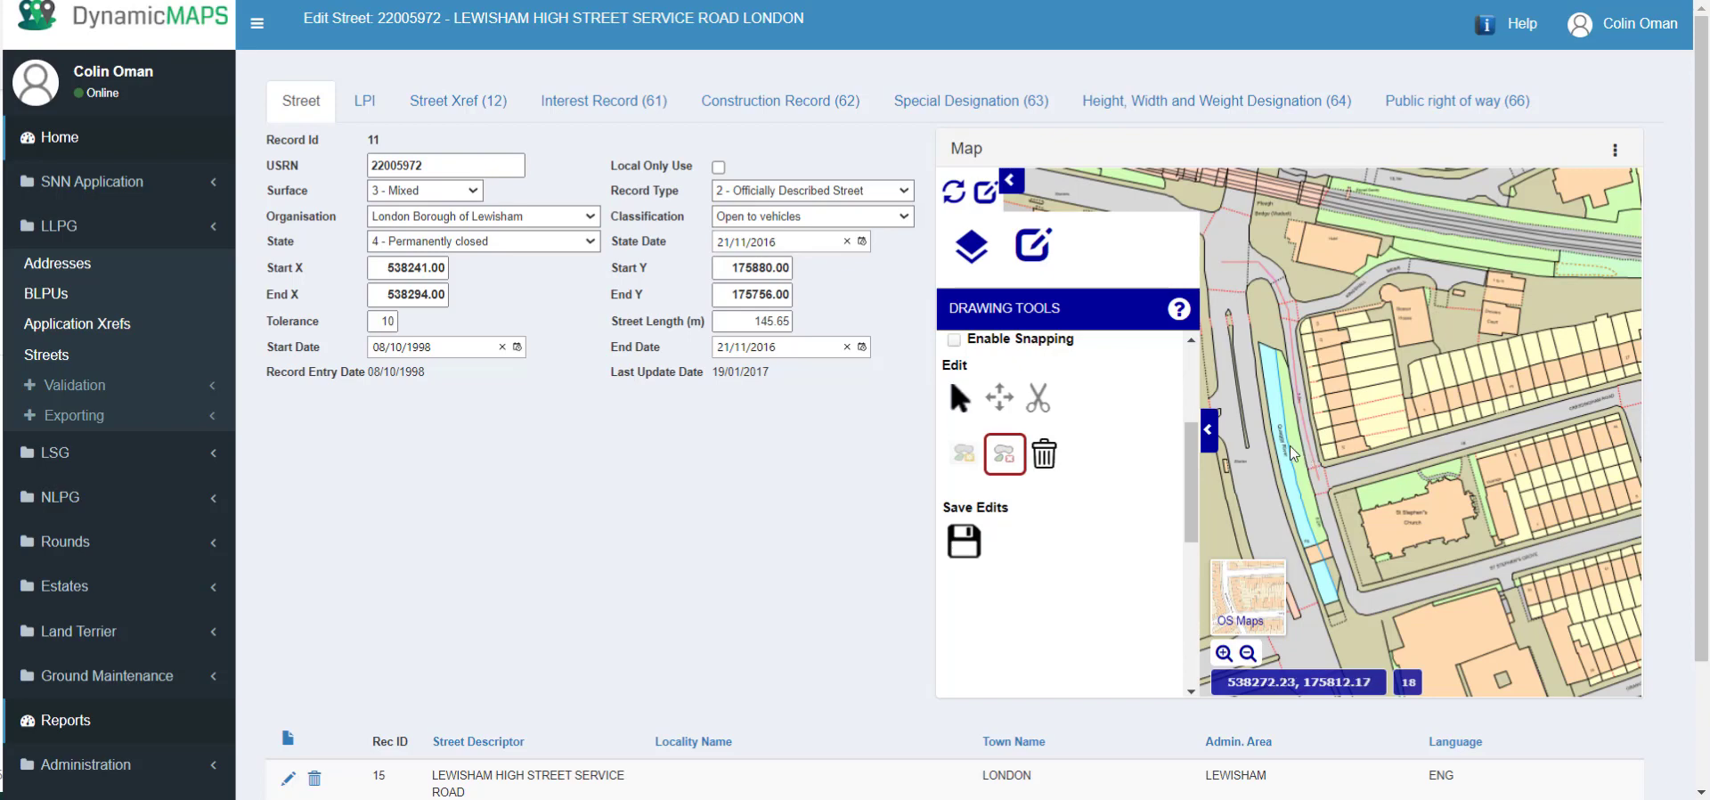
left_click(1045, 454)
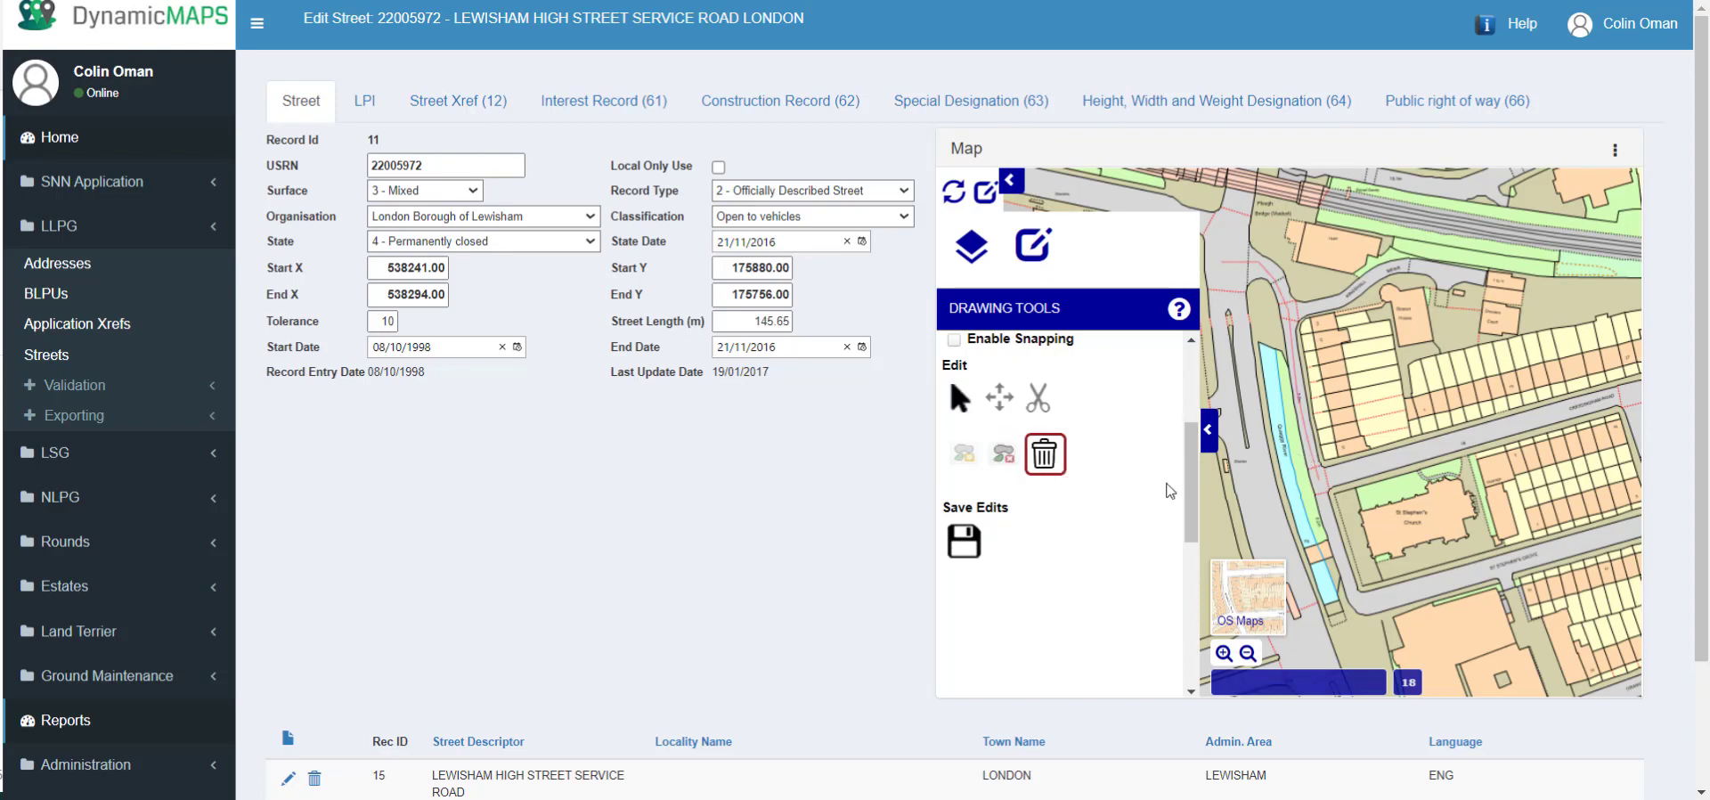
left_click(1315, 458)
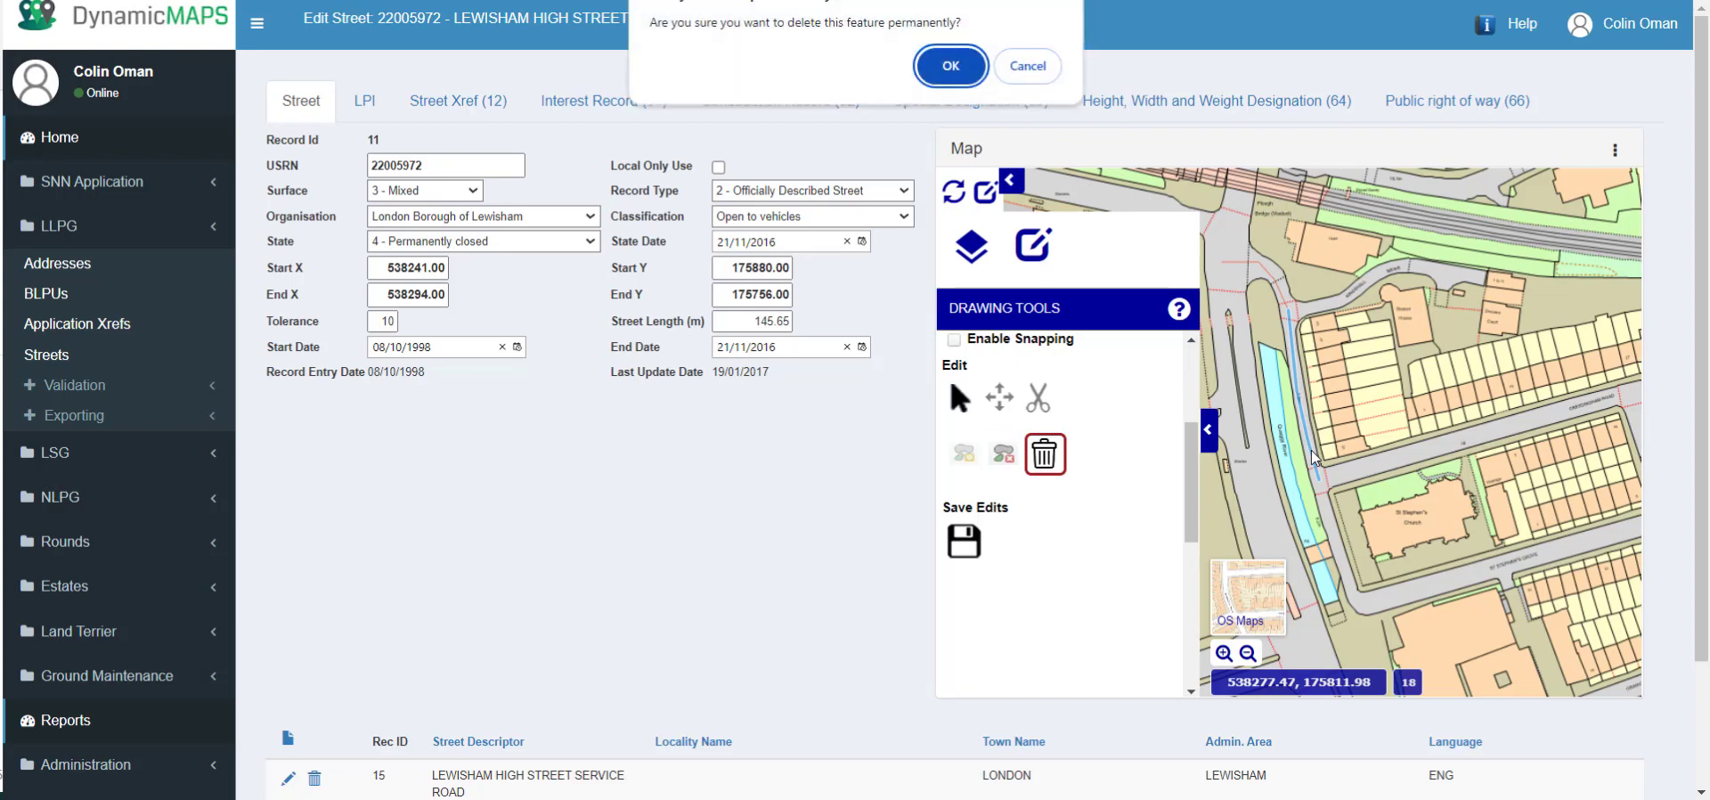
left_click(951, 66)
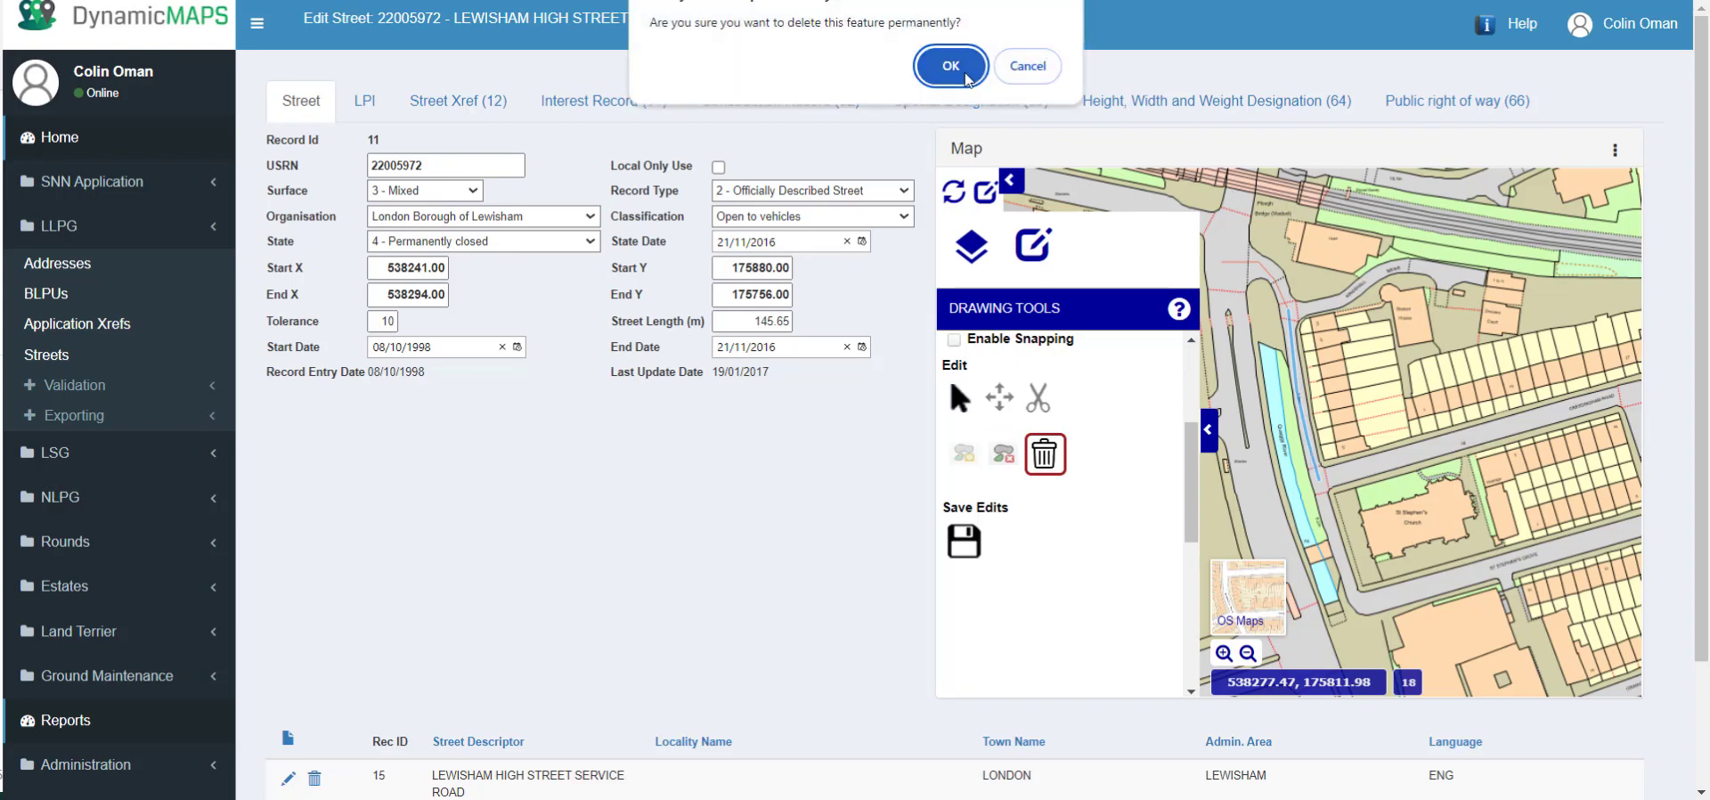
left_click(964, 541)
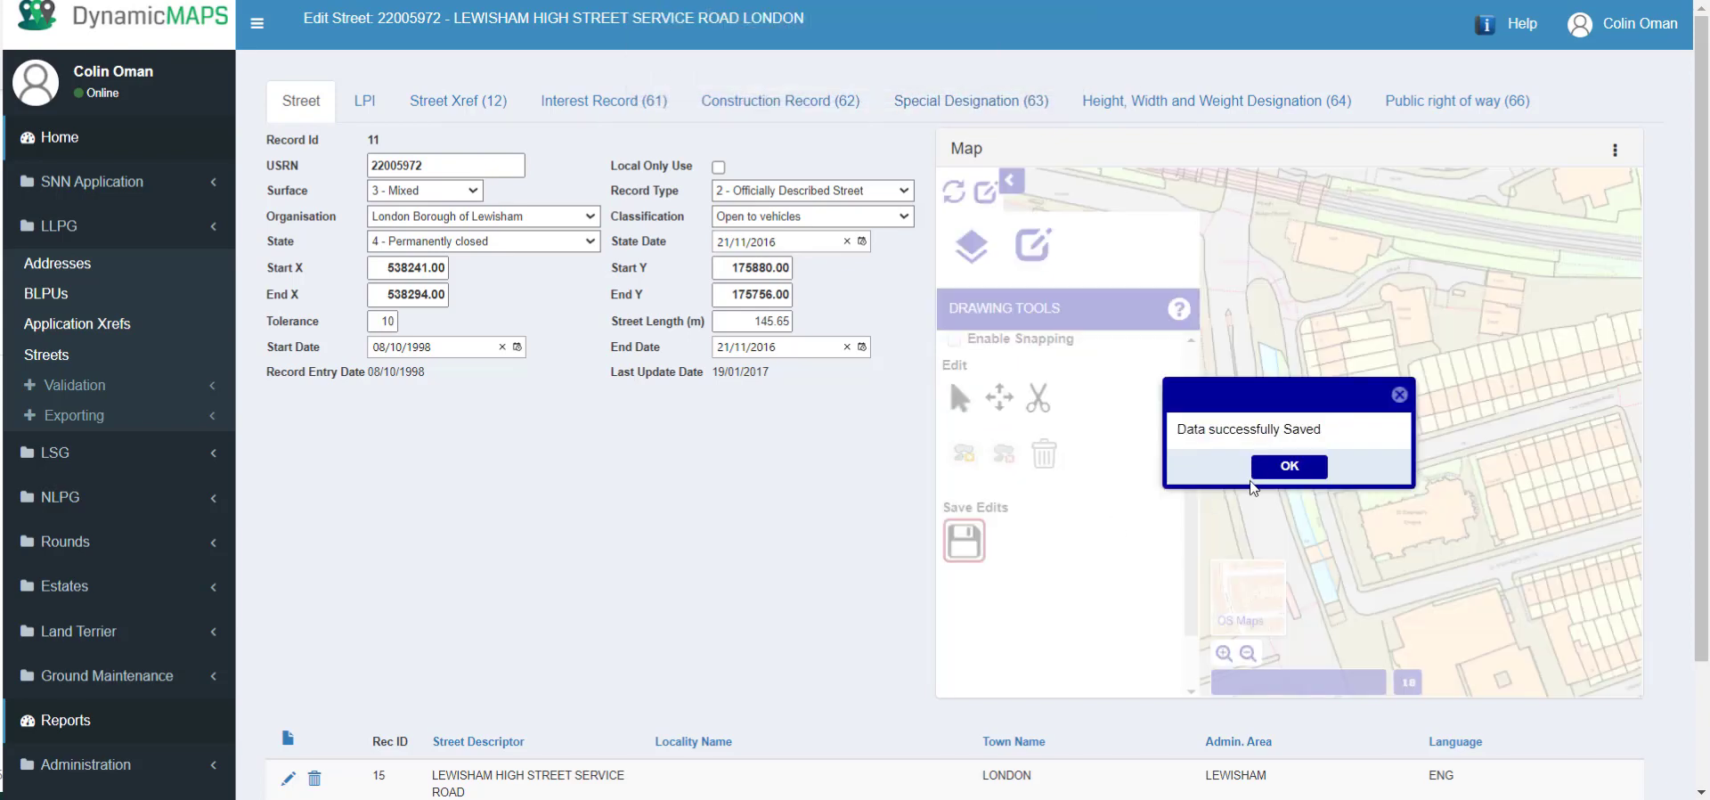
left_click(1271, 469)
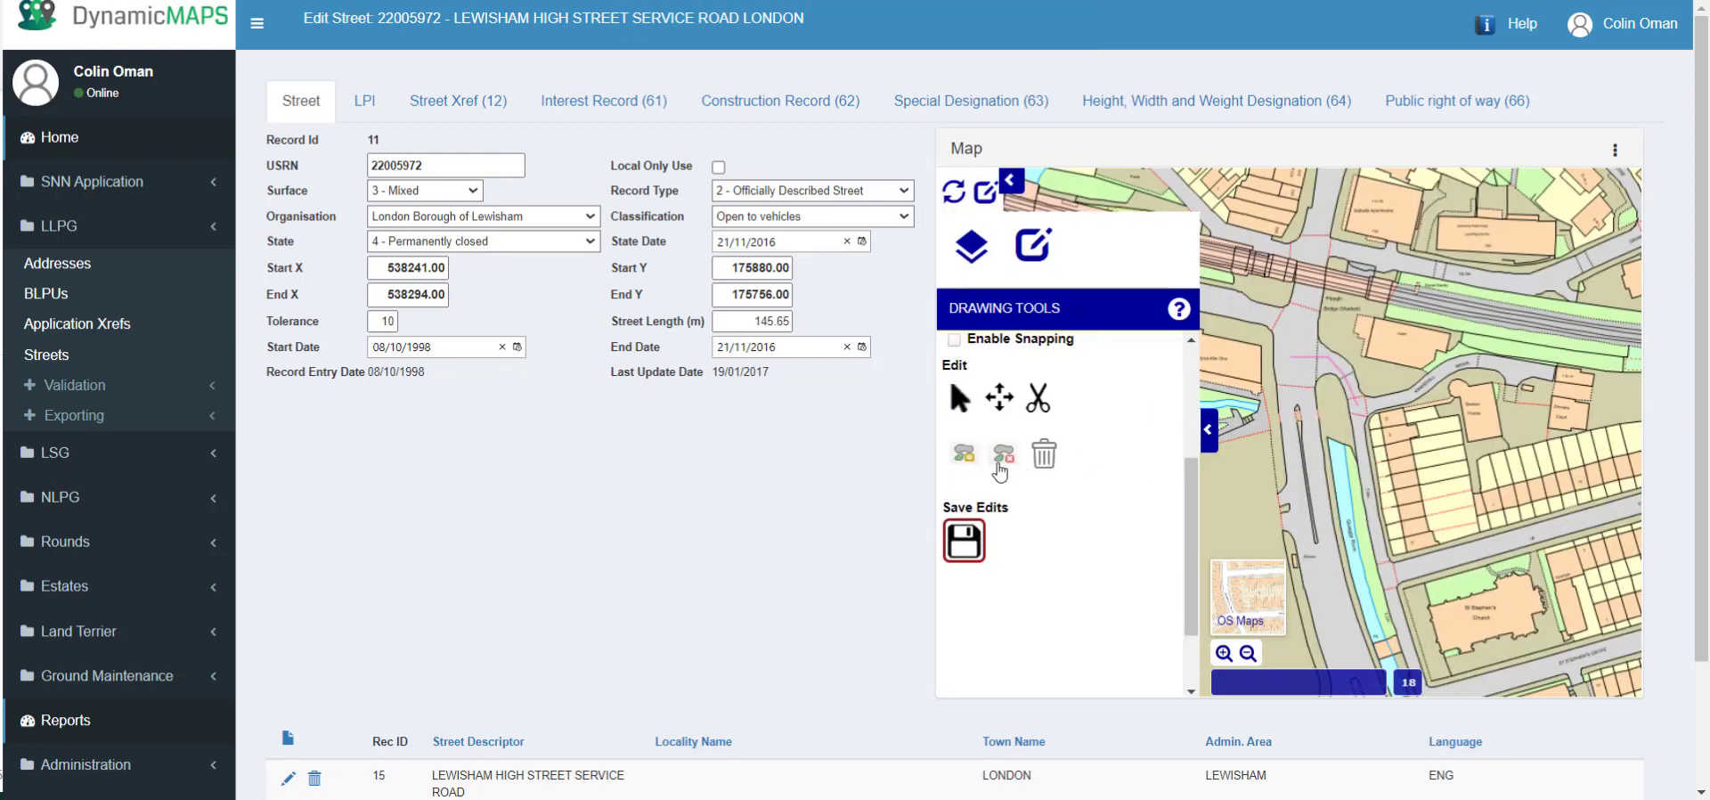
Step: Try to remove the last remaining part of the street geometry with Delete Part, and cancel the operation
left_click(1002, 456)
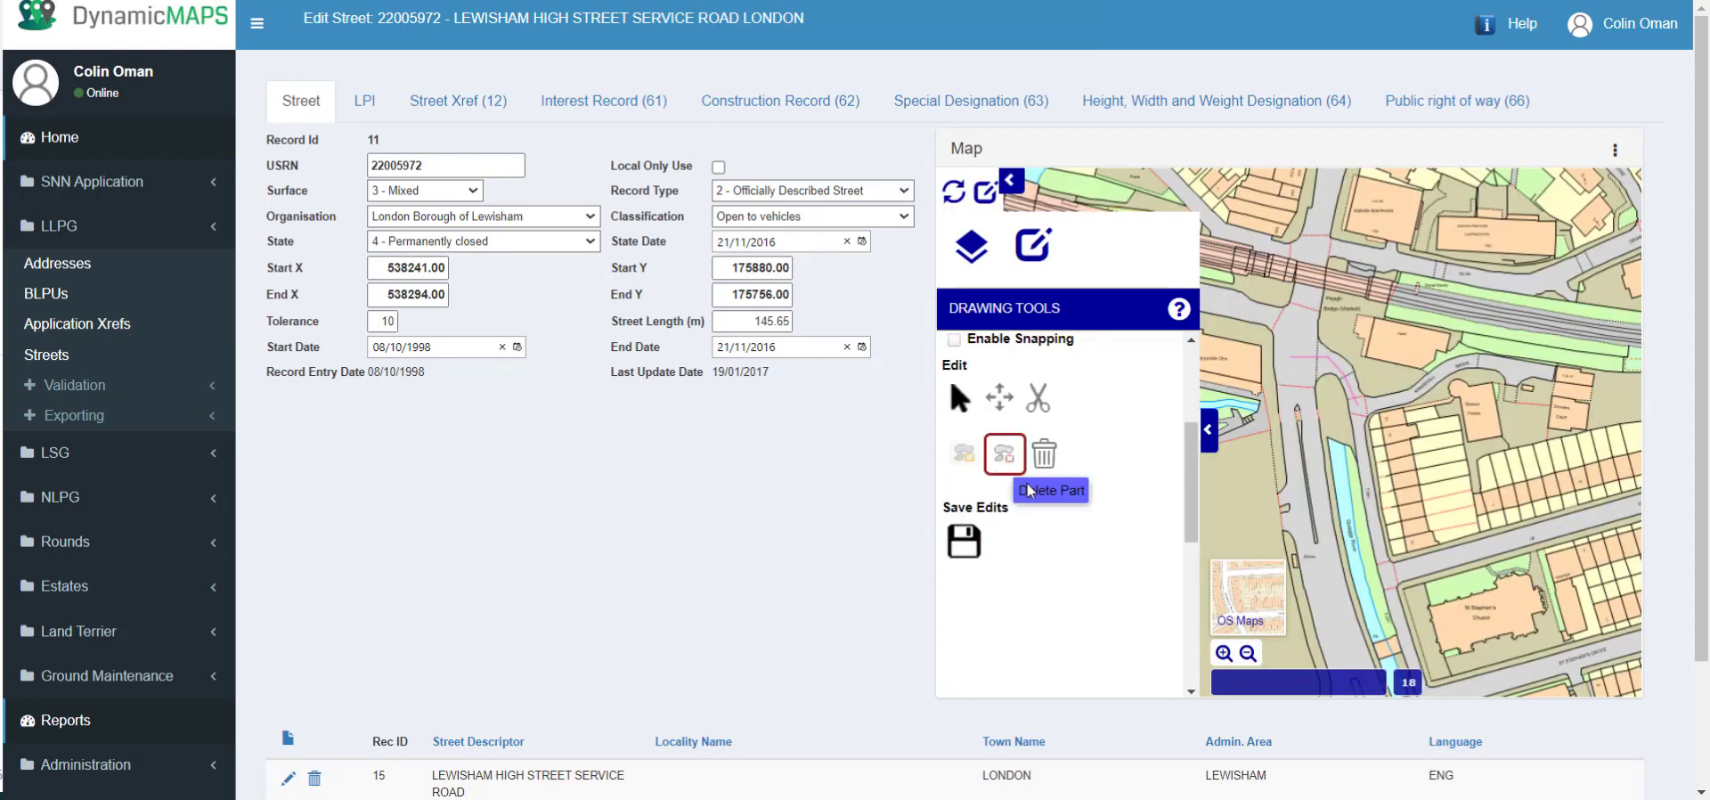
left_click(1303, 365)
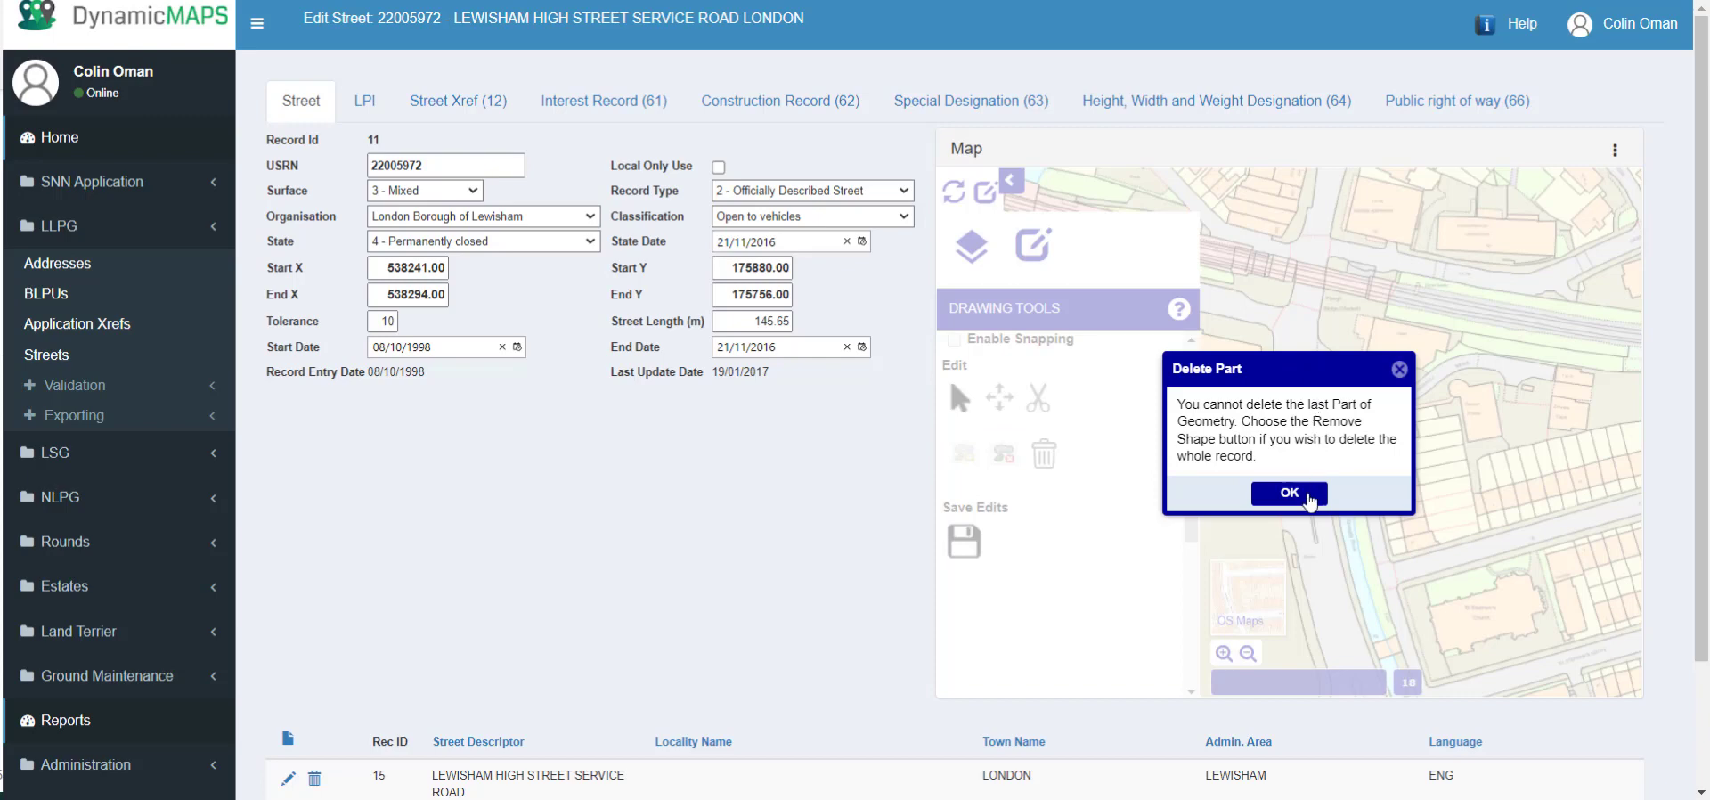
left_click(1309, 498)
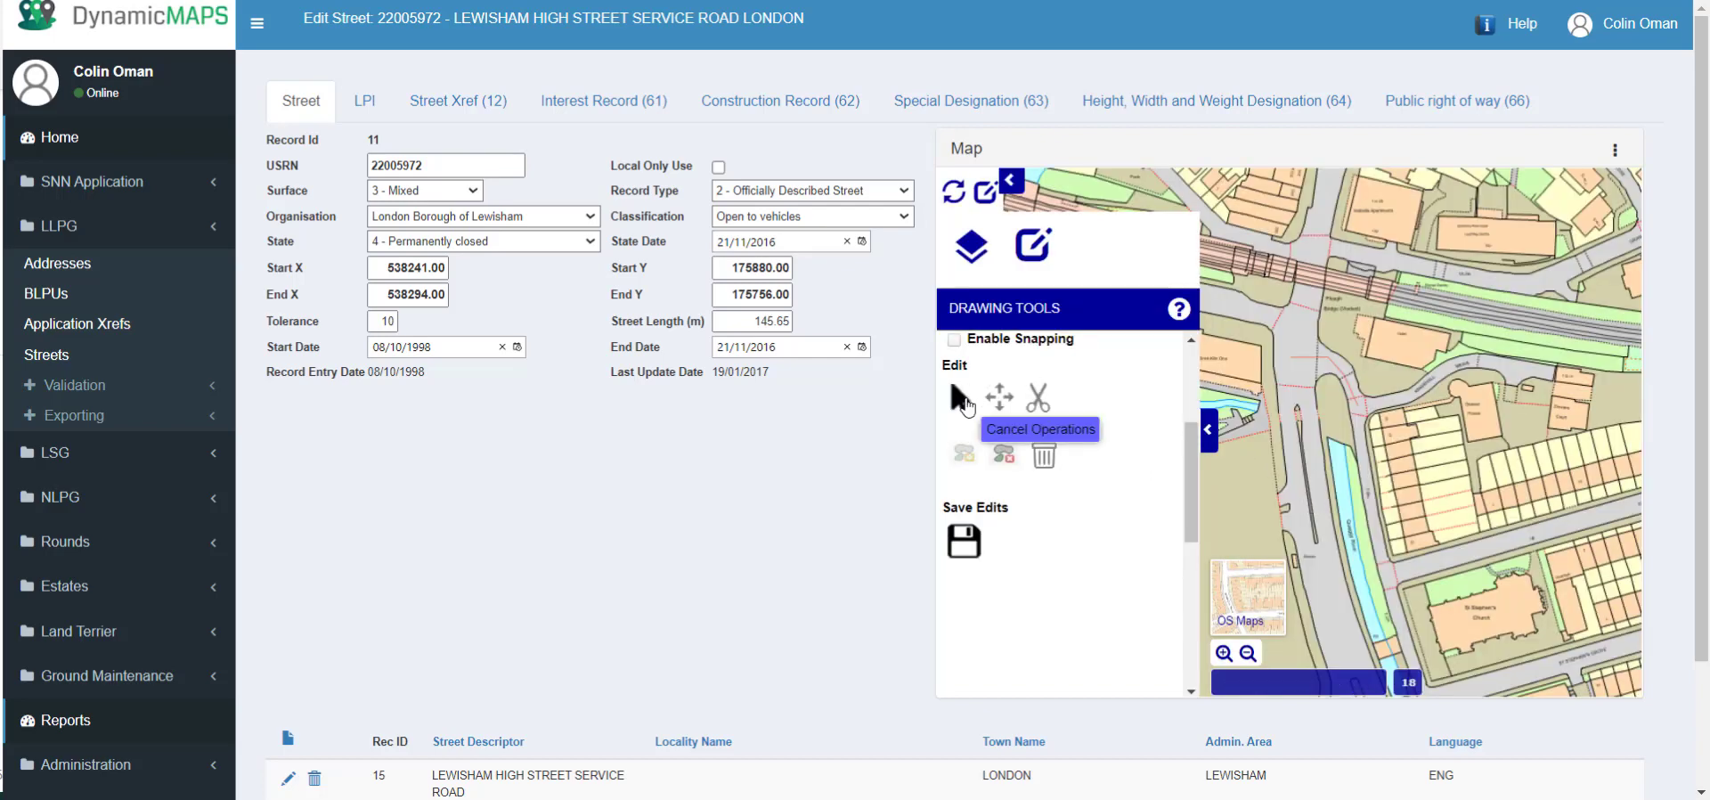
left_click(967, 406)
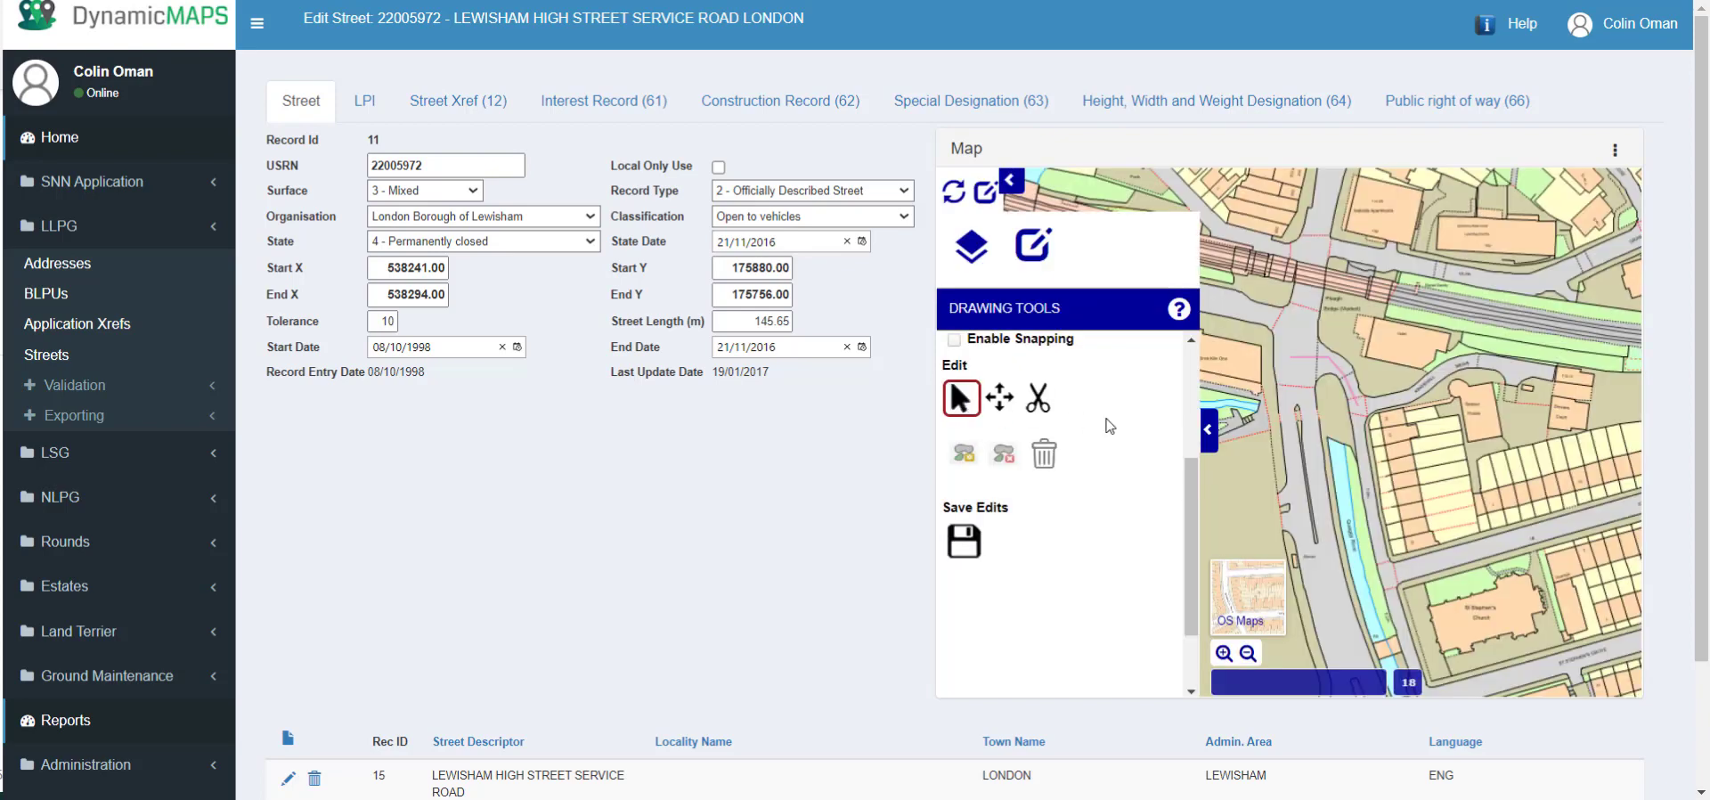
left_click_drag(1189, 485, 1184, 367)
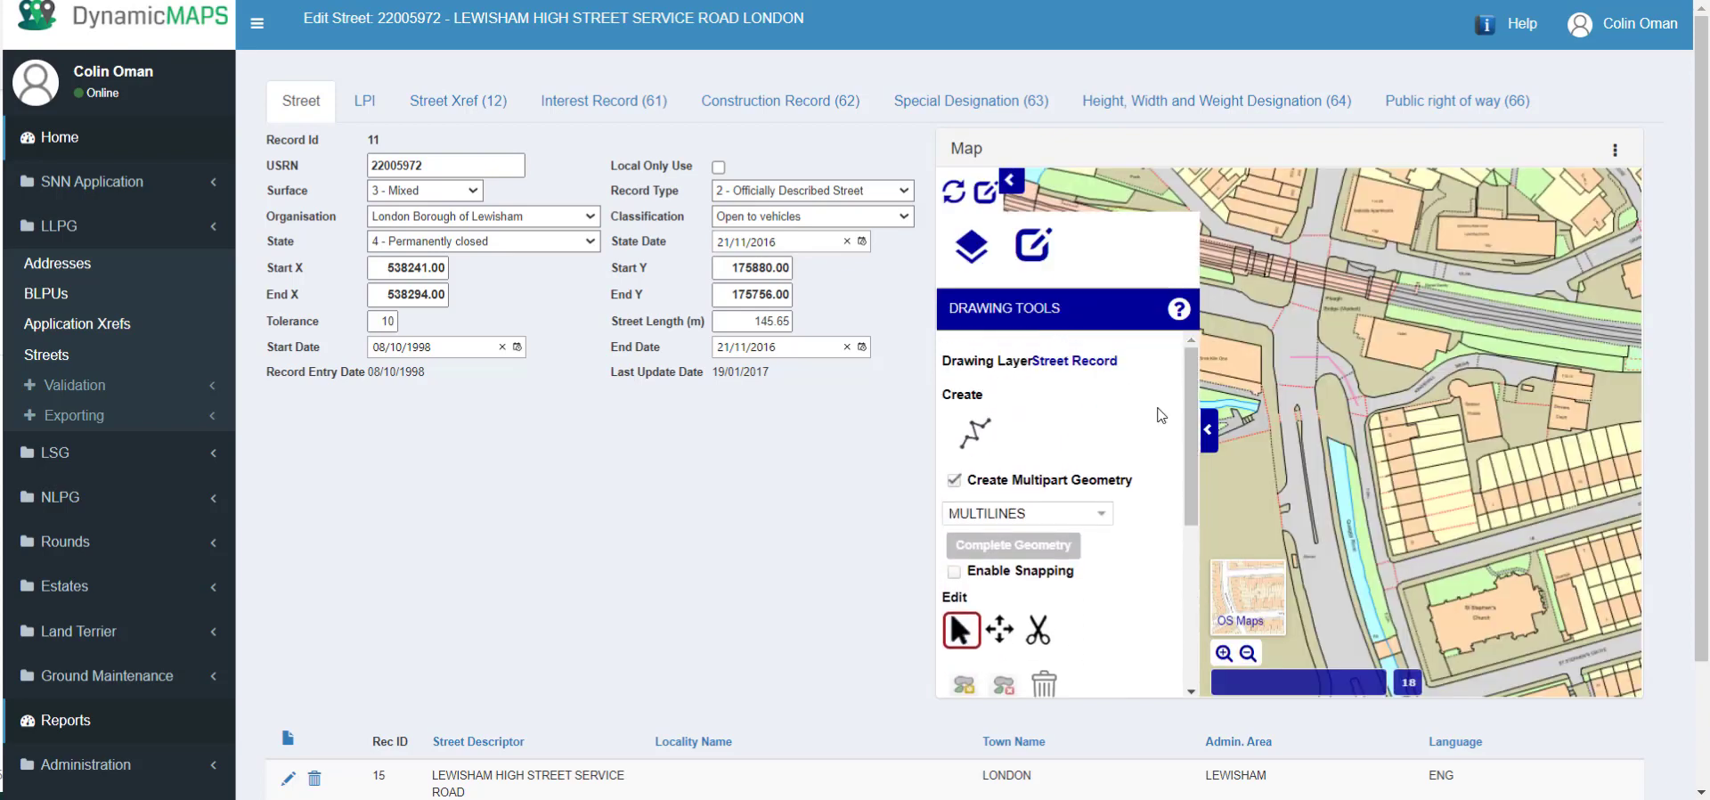